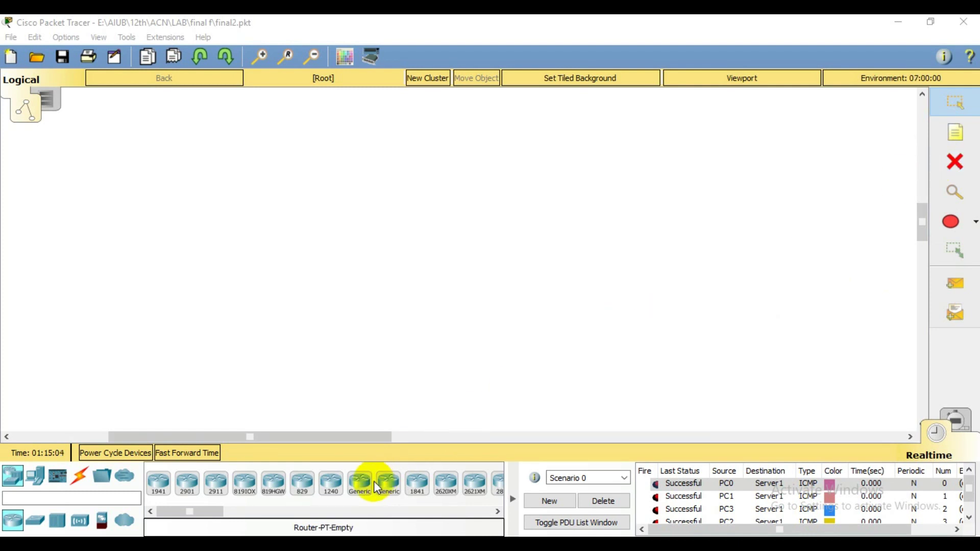
- Place two generic Router-PT routers side by side in the upper part of the workspace
left_click(358, 491)
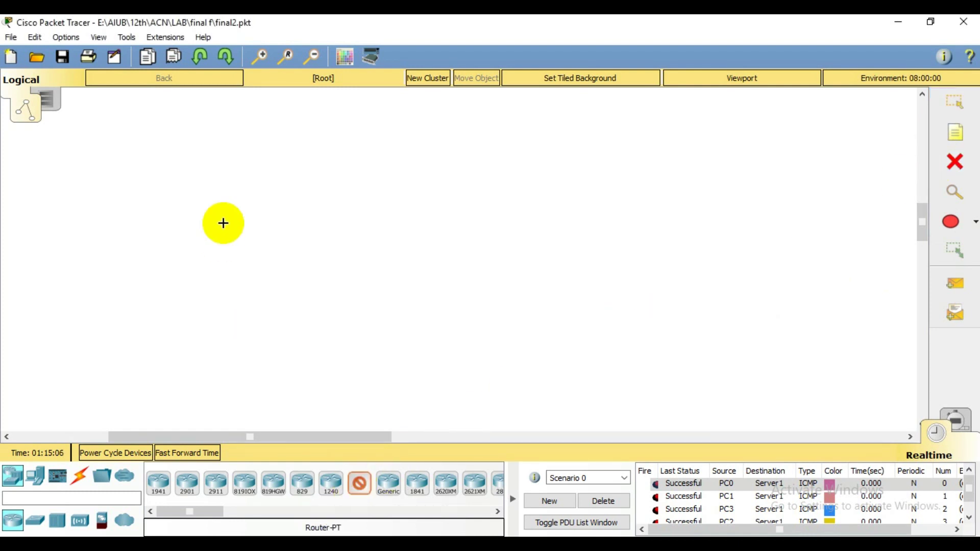
left_click(230, 164)
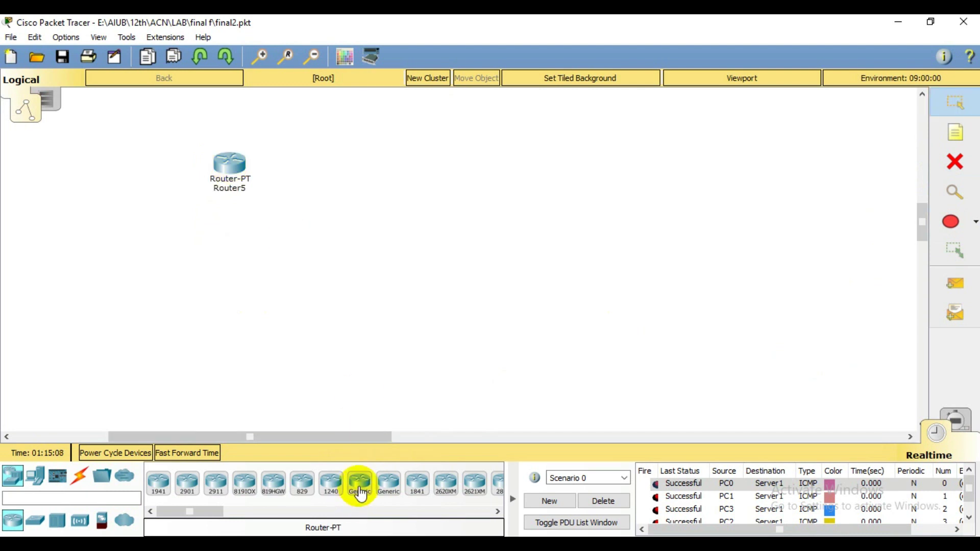
left_click(359, 485)
left_click(447, 158)
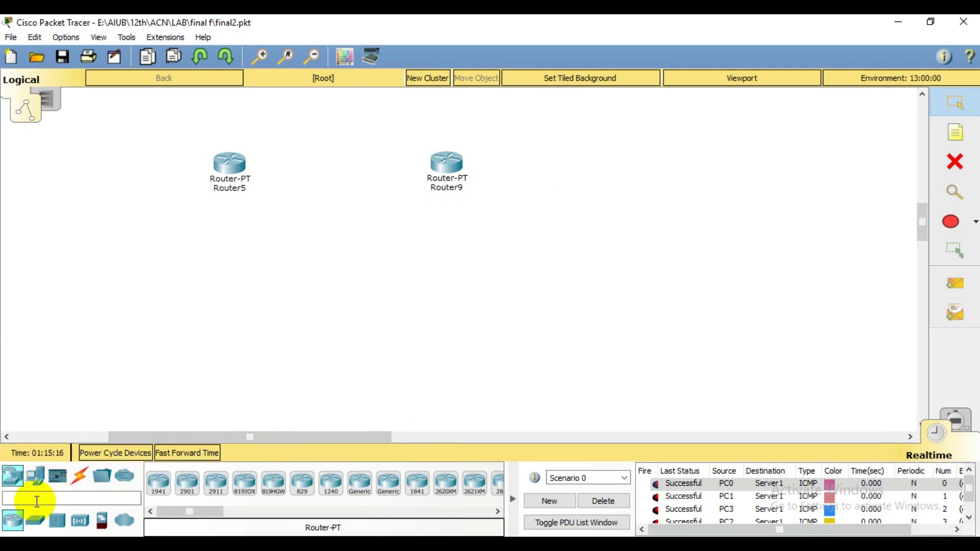
- Place a 2960-24TT switch below each router and nudge the second switch into line with the first
left_click(34, 520)
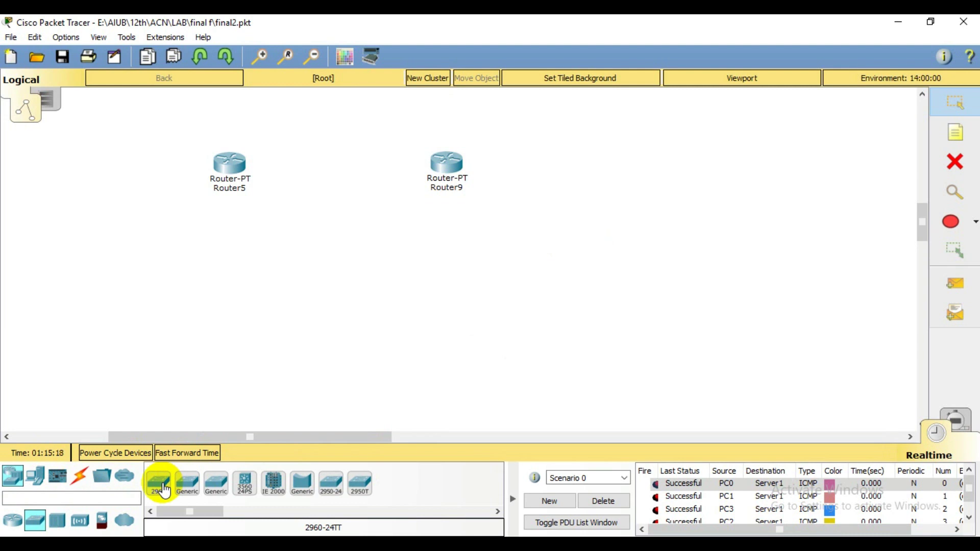
left_click(162, 489)
left_click(229, 269)
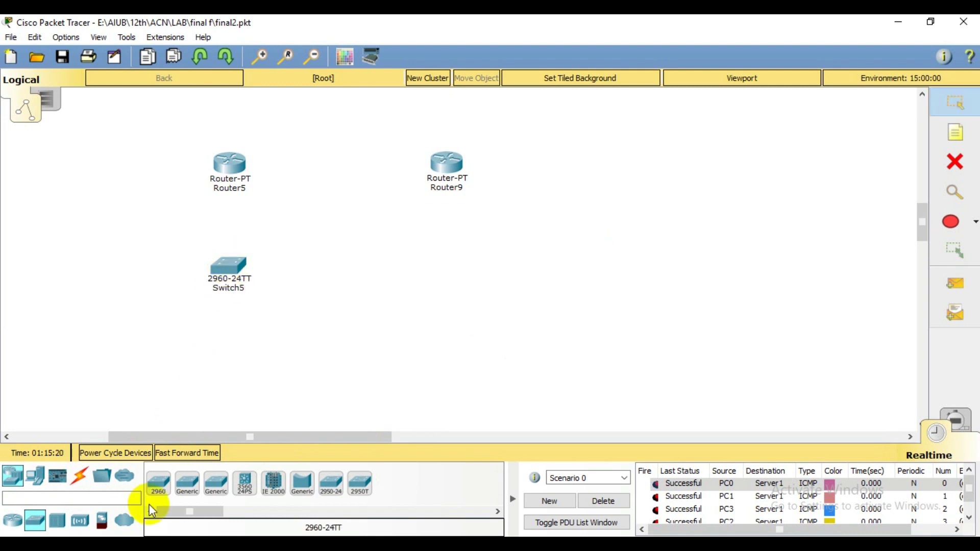
left_click(158, 482)
left_click(452, 270)
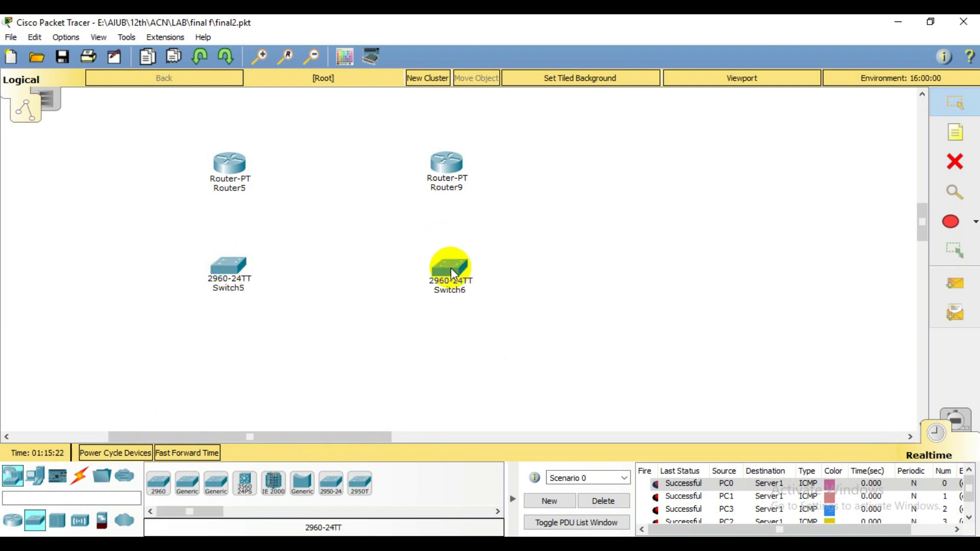
left_click_drag(454, 274, 455, 268)
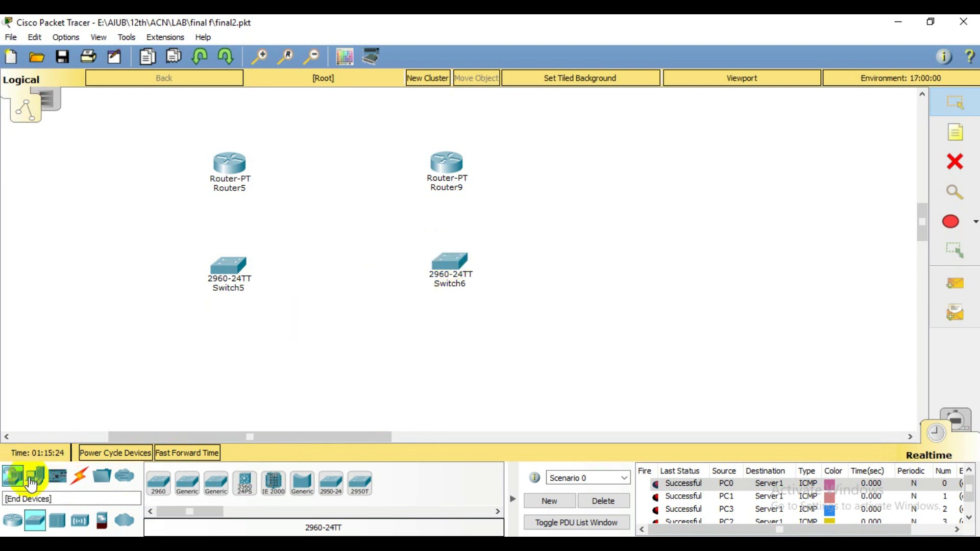
- Place a generic PC below the left switch and a generic server below the right switch
left_click(31, 477)
left_click(160, 483)
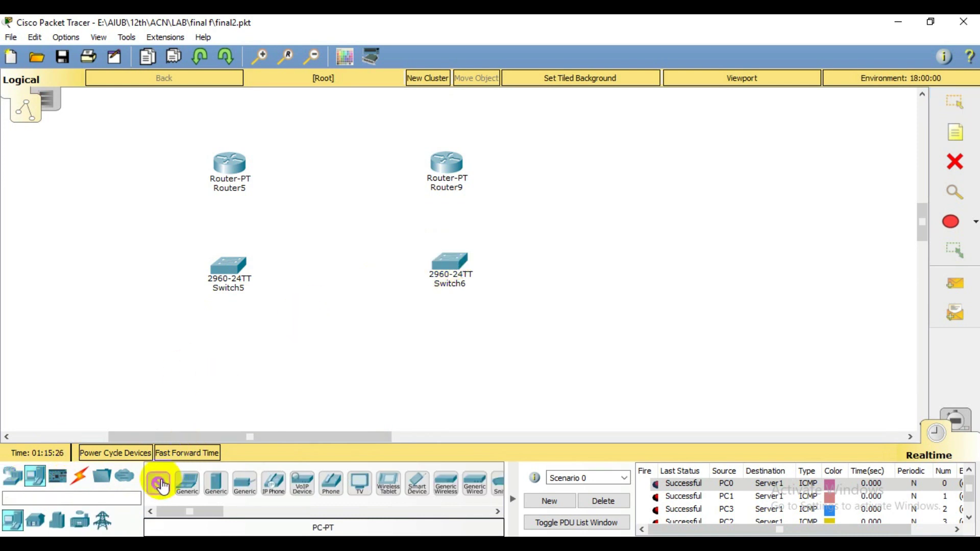
left_click(223, 362)
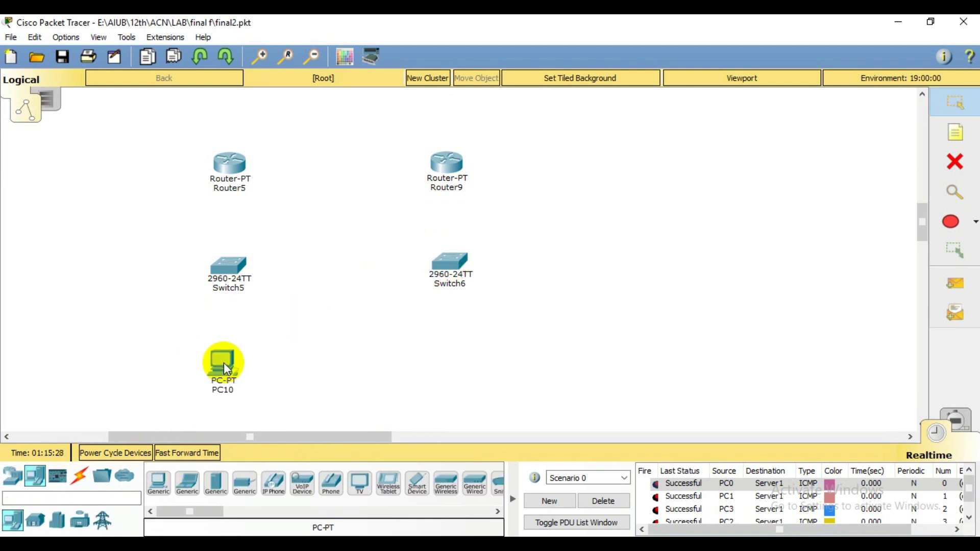
left_click(216, 483)
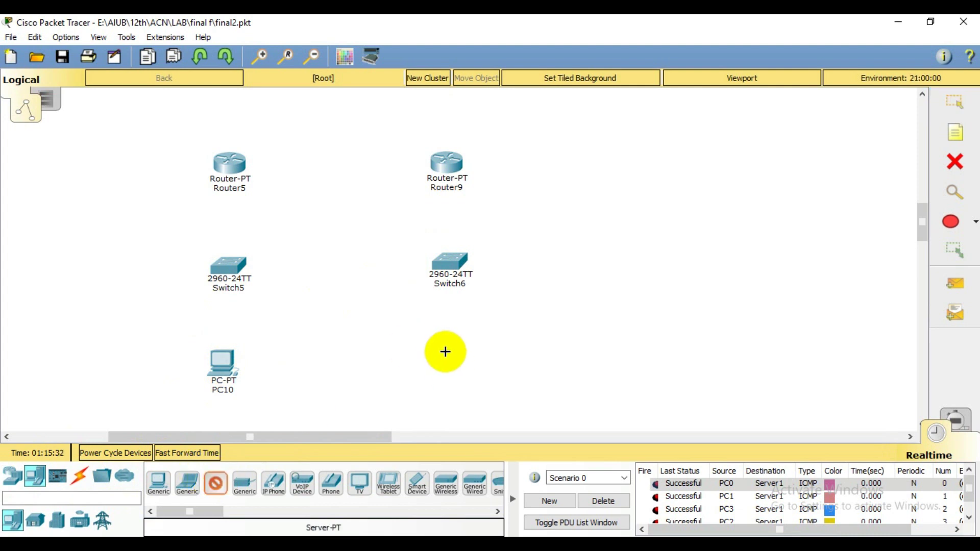
left_click(444, 352)
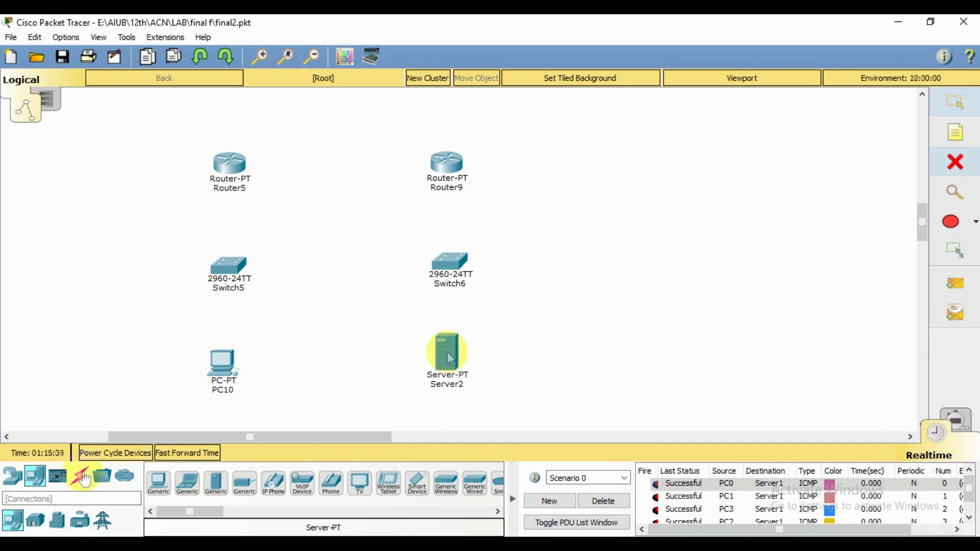
- Connect the left switch to the PC and to the left router using automatically chosen connection types
left_click(80, 477)
left_click(157, 483)
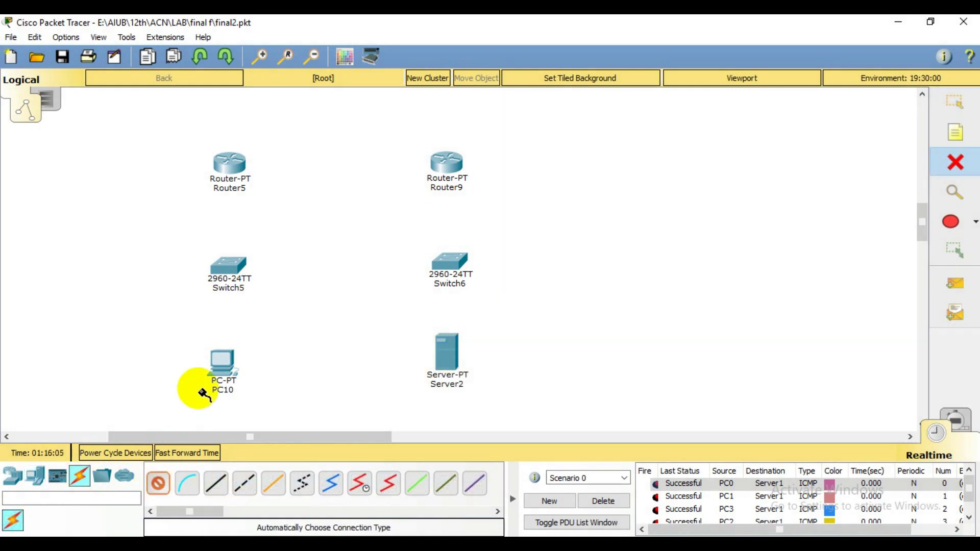
left_click(223, 261)
left_click(222, 363)
left_click(229, 164)
left_click(227, 263)
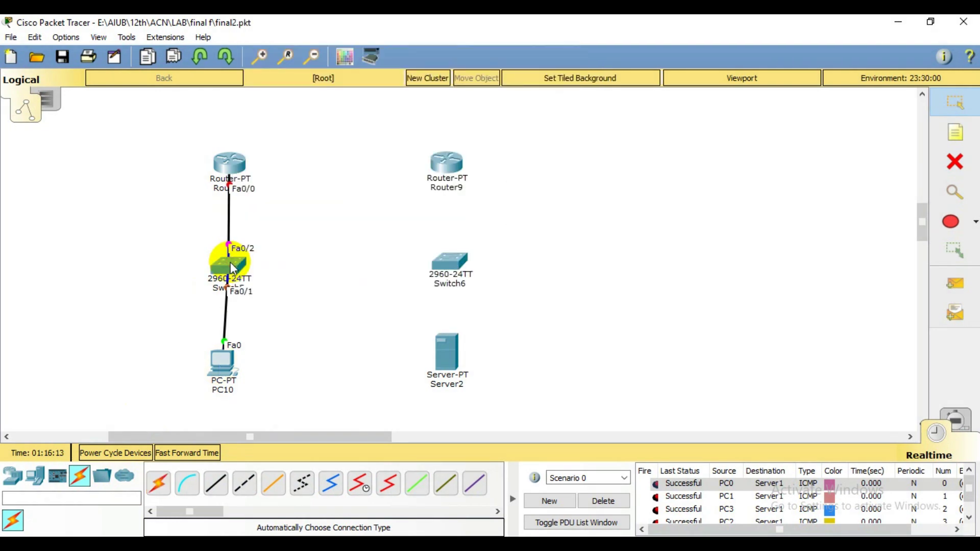
- Connect the right switch to the server and to the right router using automatically chosen connection types
left_click(145, 489)
left_click(157, 483)
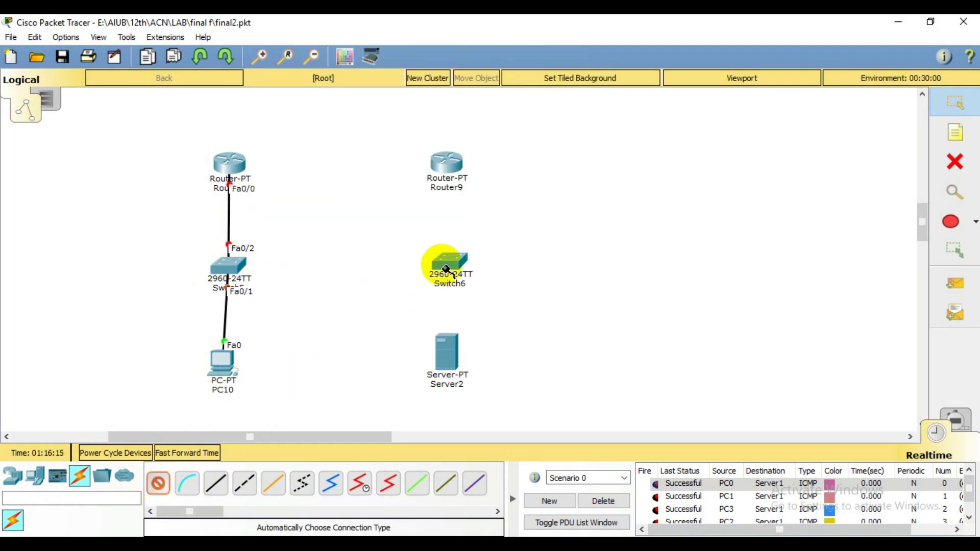
left_click(449, 341)
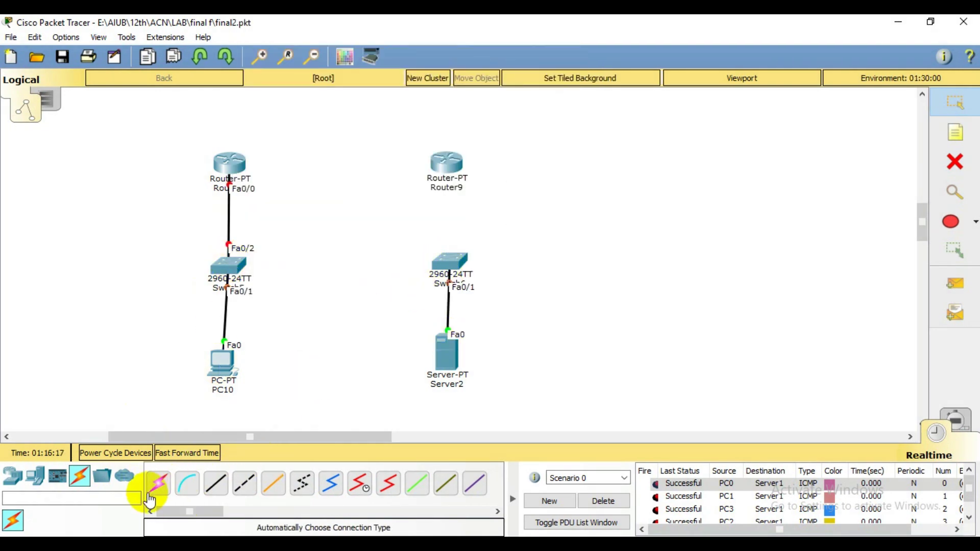
left_click(160, 488)
left_click(445, 159)
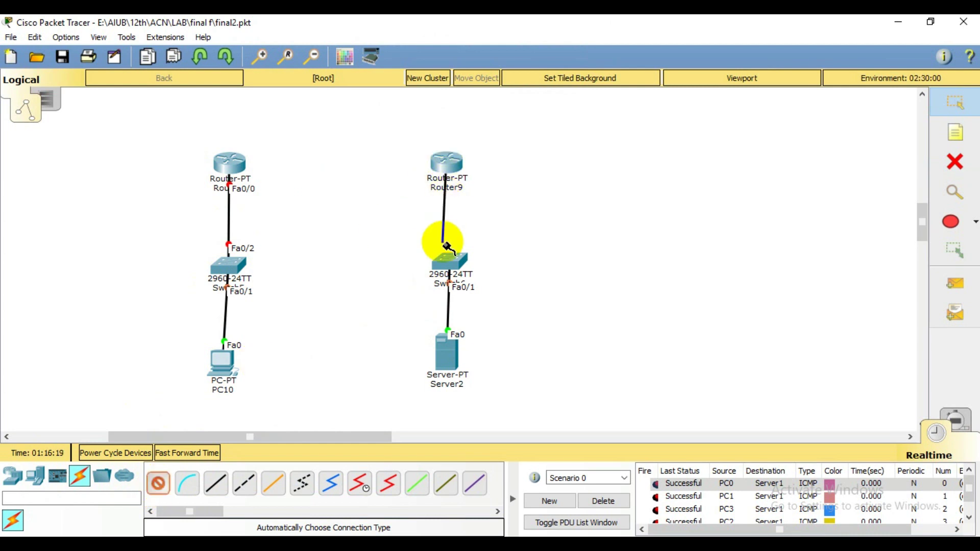
left_click(458, 262)
- Link the two routers together with an automatically chosen connection
left_click(160, 484)
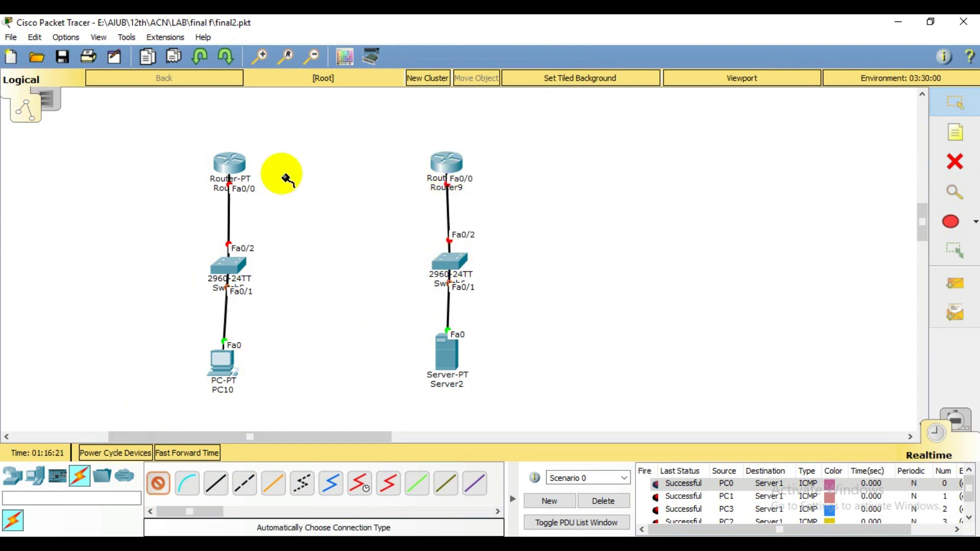
left_click(219, 176)
left_click(445, 162)
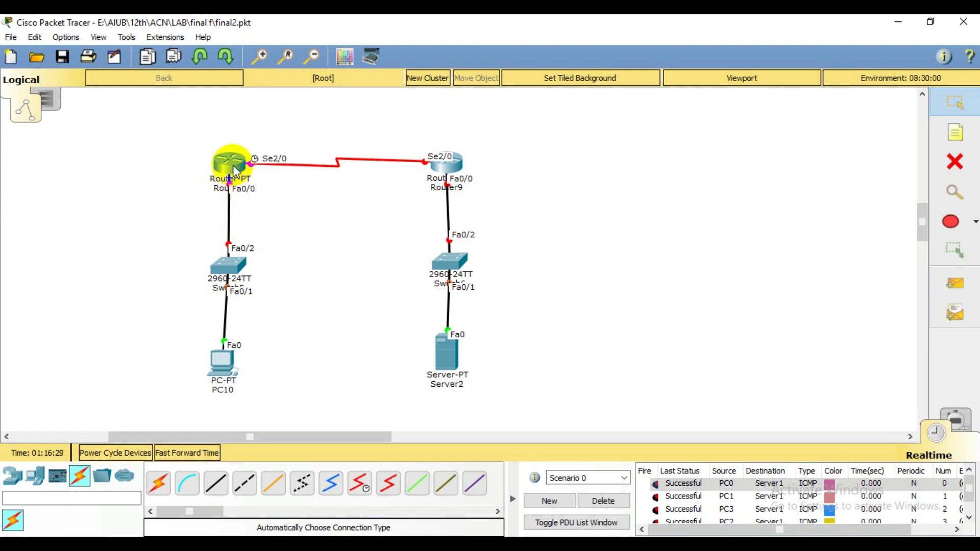
- Add a note reading 10.0.0.0/24 above the link between the two routers
mouse_move(234, 172)
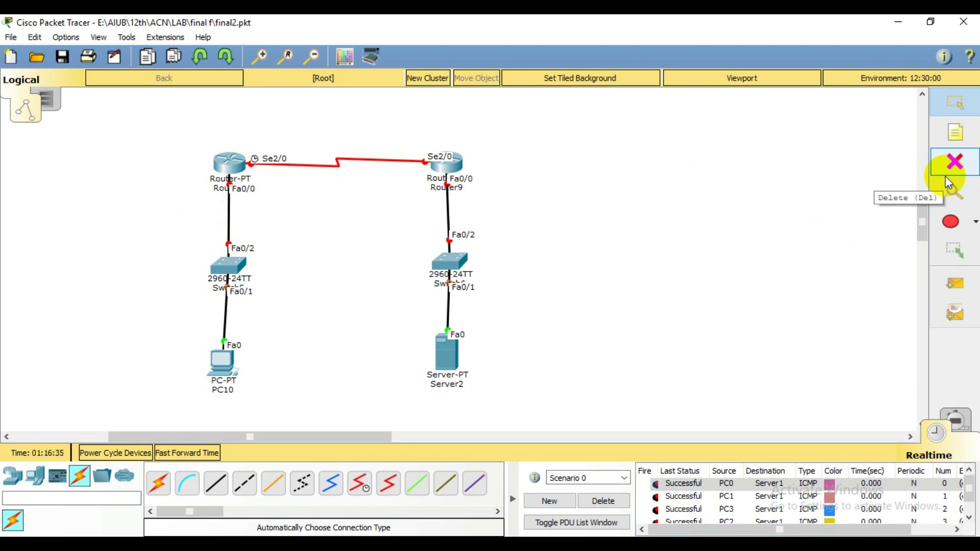
left_click(955, 134)
left_click(310, 135)
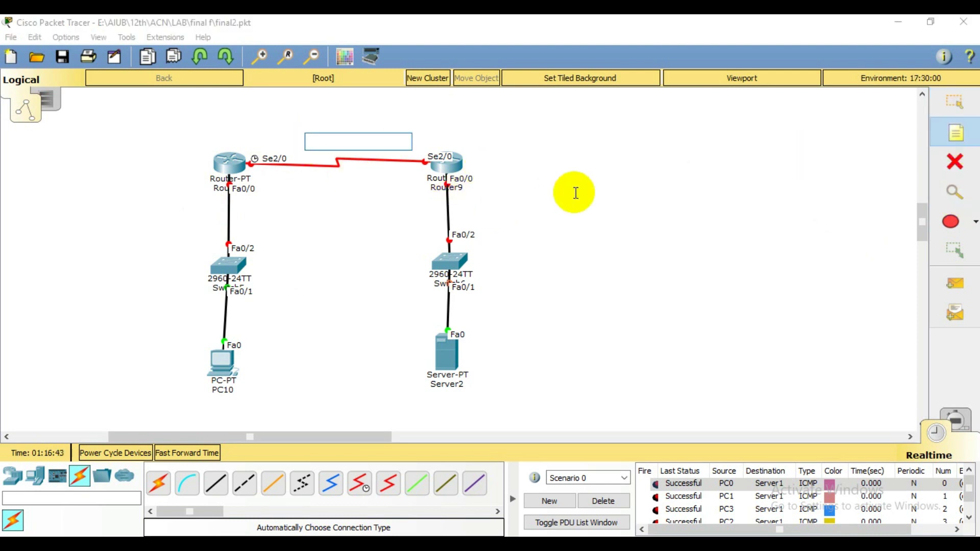
type("10.0.0.")
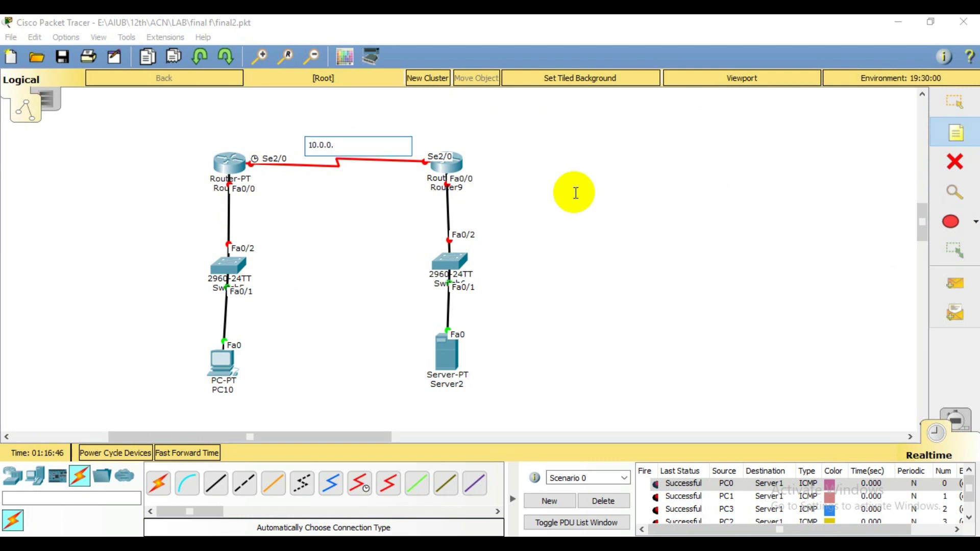
type("0/24")
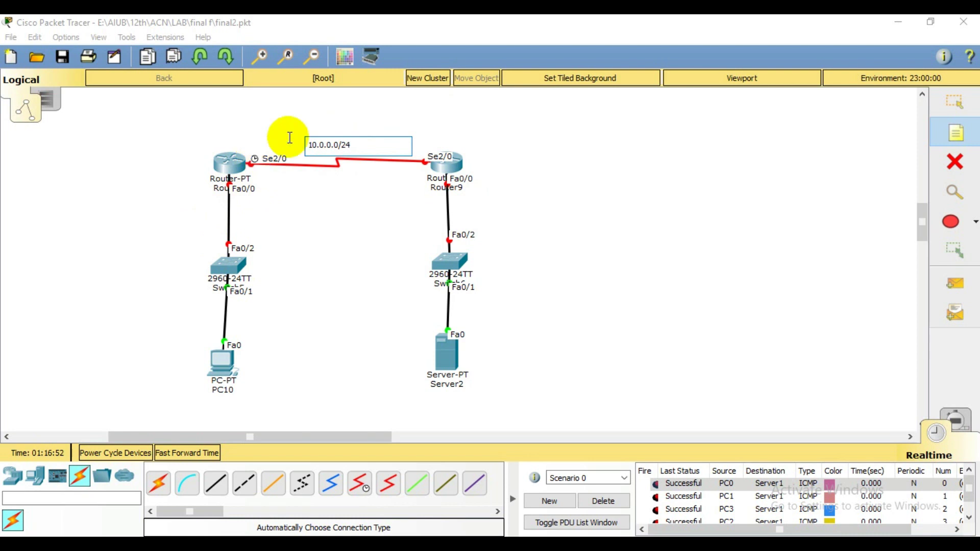
- Label the left router-to-switch link 192.168.1.0/24 and the right router-to-switch link 192.168.2.0/24
left_click(208, 217)
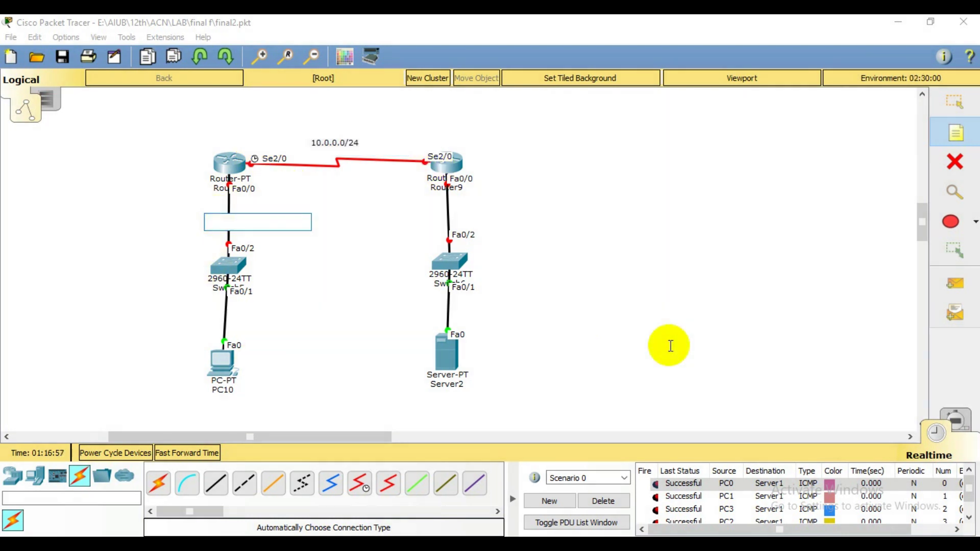
type("192.168.1.0/24")
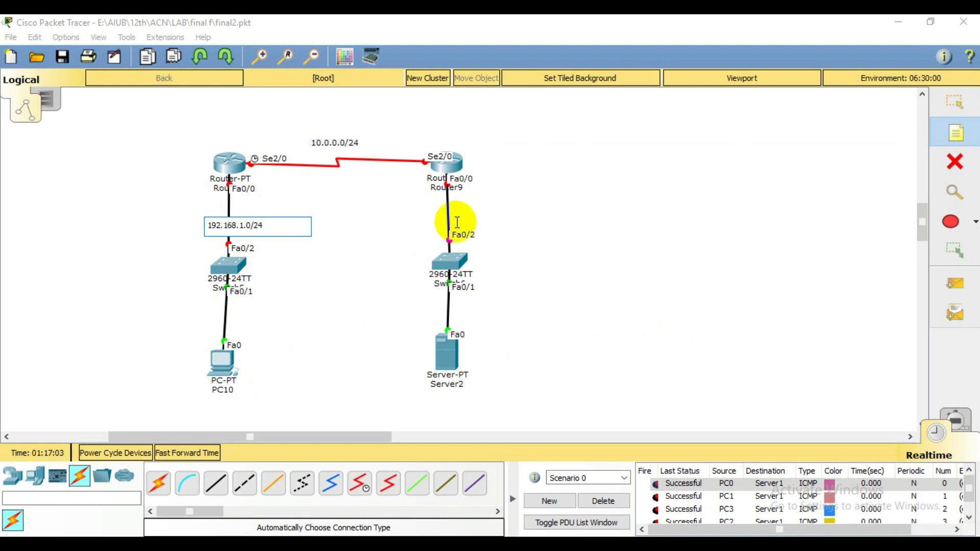
left_click(422, 219)
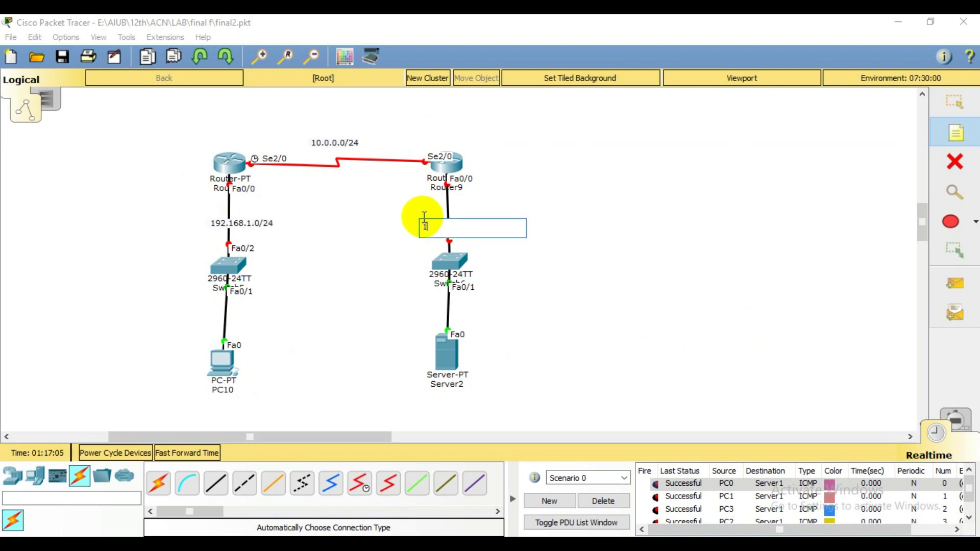
type("192.168.2.0/24")
- Tidy the layout by repositioning the three network address notes and the PC slightly
mouse_move(477, 219)
left_mouse_down()
mouse_move(470, 225)
mouse_move(463, 212)
left_mouse_up()
mouse_move(321, 146)
left_mouse_down()
mouse_move(337, 148)
mouse_move(325, 145)
left_mouse_up()
left_click_drag(265, 225, 252, 214)
left_click_drag(224, 365, 229, 356)
- Give the PC the static IP address 192.168.1.2 with subnet mask 255.255.255.0
left_click(229, 357)
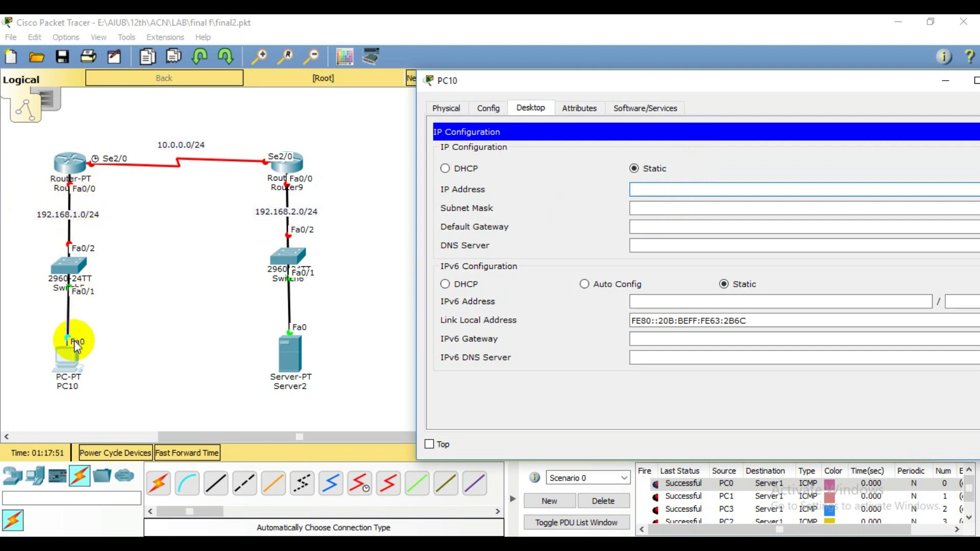
type("192.168")
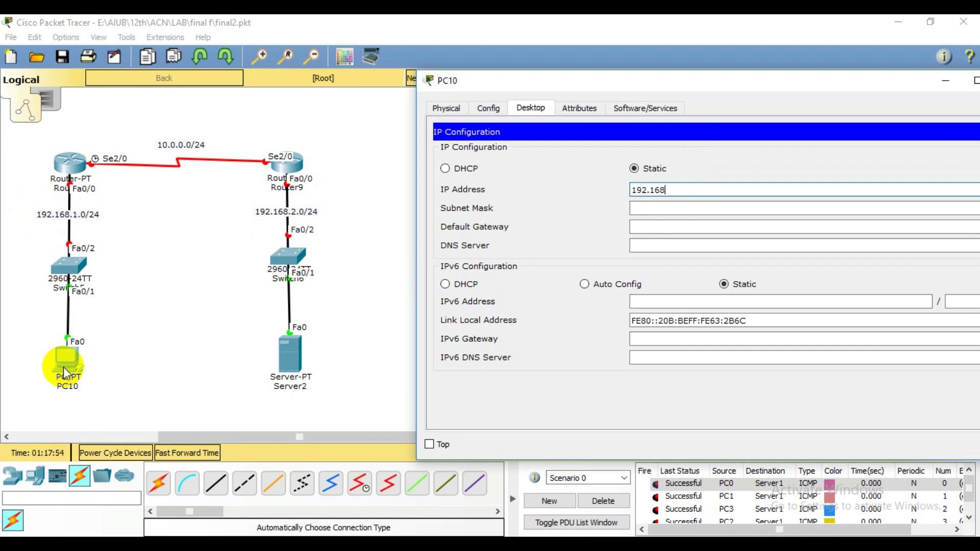
type(".1.2")
key("ctrl+a")
key("ctrl+c")
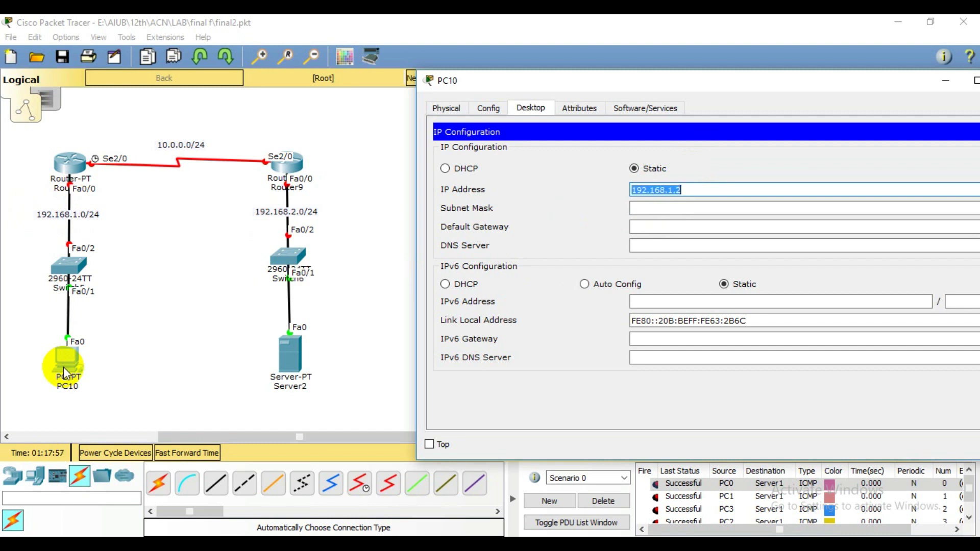
key("Tab")
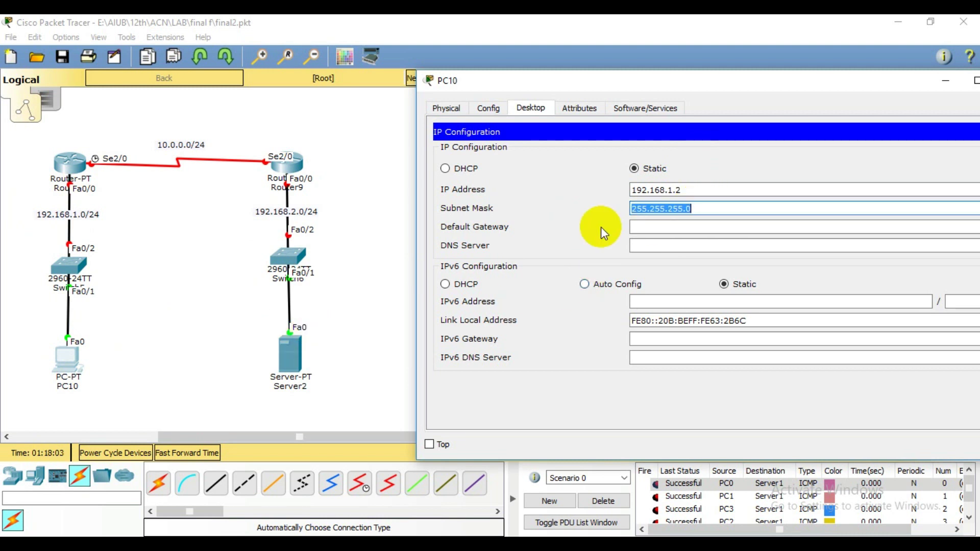
- Set the PC's default gateway to 192.168.1.1 and put its configuration window away
key("Tab")
key("ctrl+v")
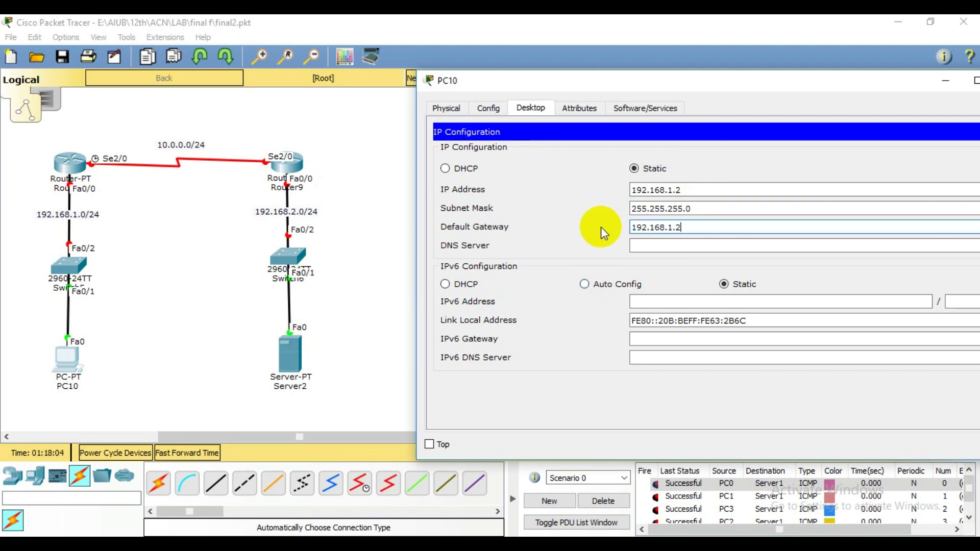
key("BackSpace")
type("1")
key("Tab")
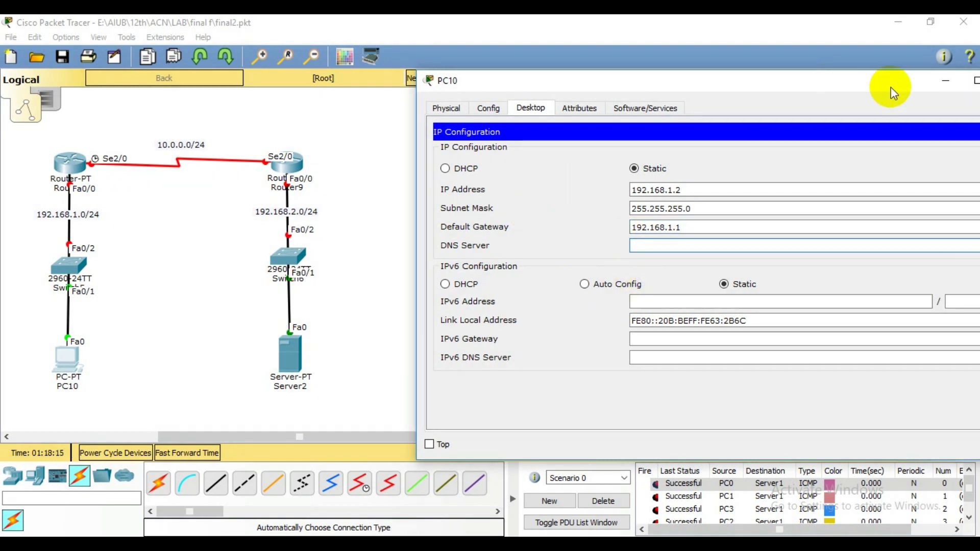
left_click(946, 83)
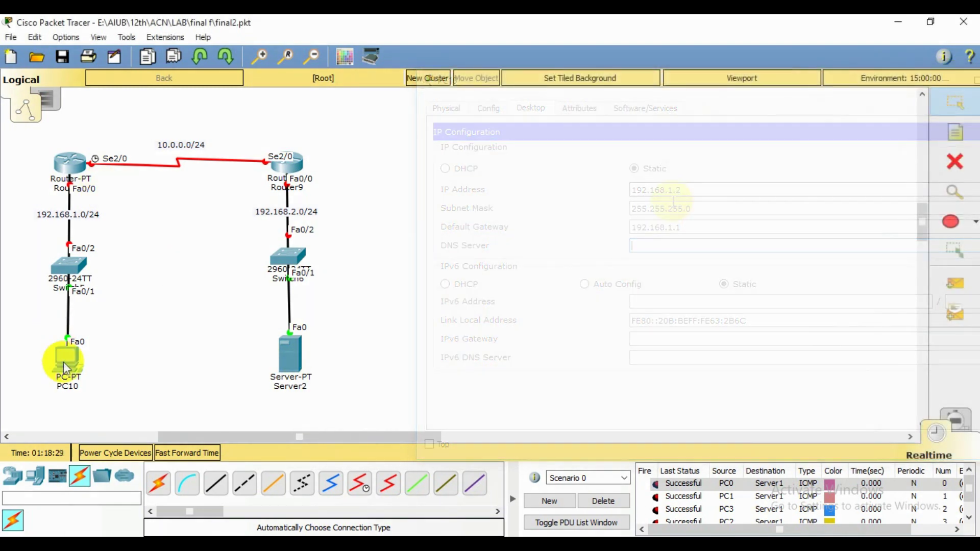
- Give the server the static IP address 192.168.2.2 with subnet mask 255.255.255.0
left_click(289, 352)
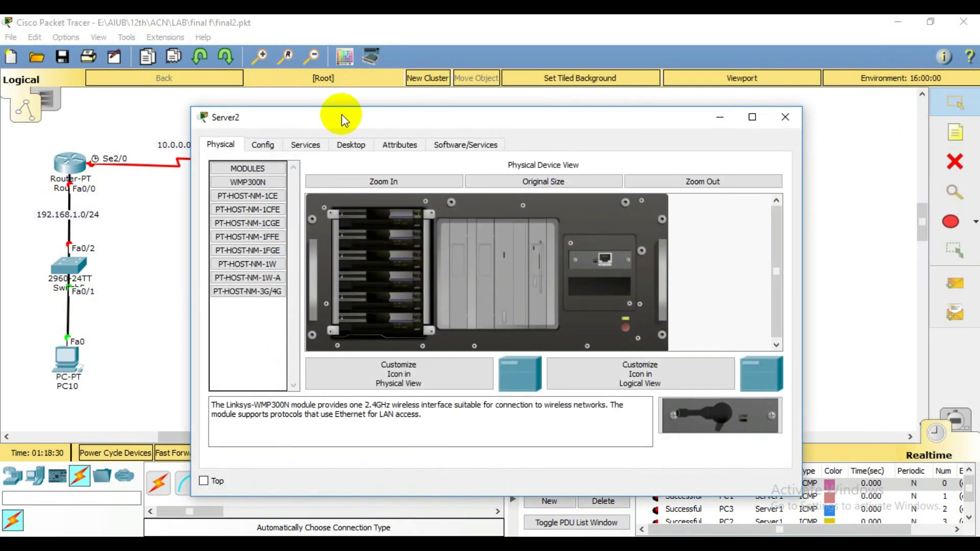
left_click(341, 143)
left_click(280, 203)
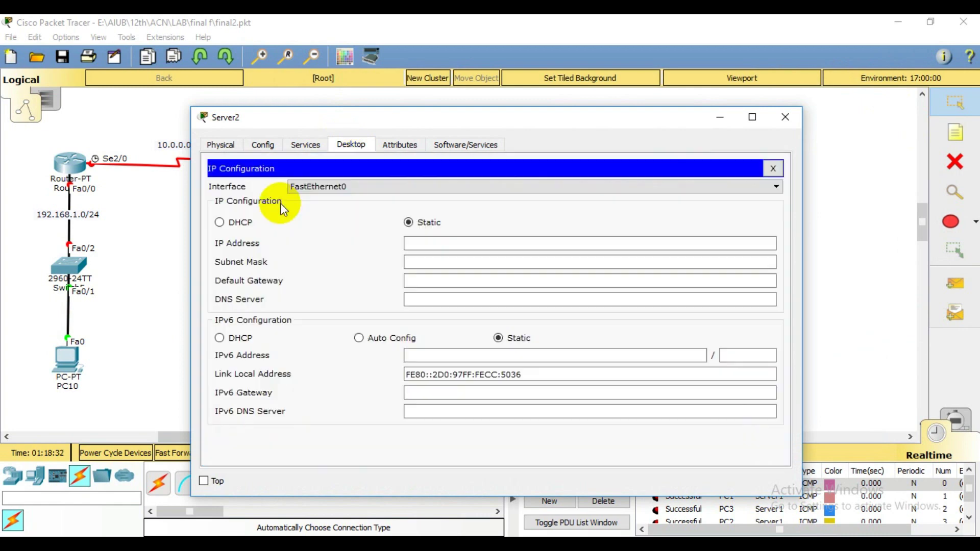
left_click_drag(526, 124, 665, 99)
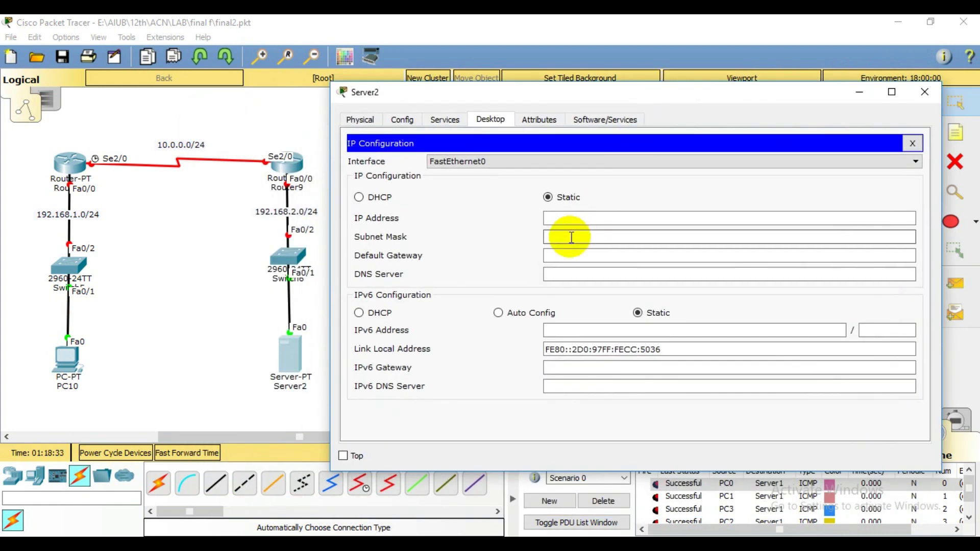
left_click(579, 218)
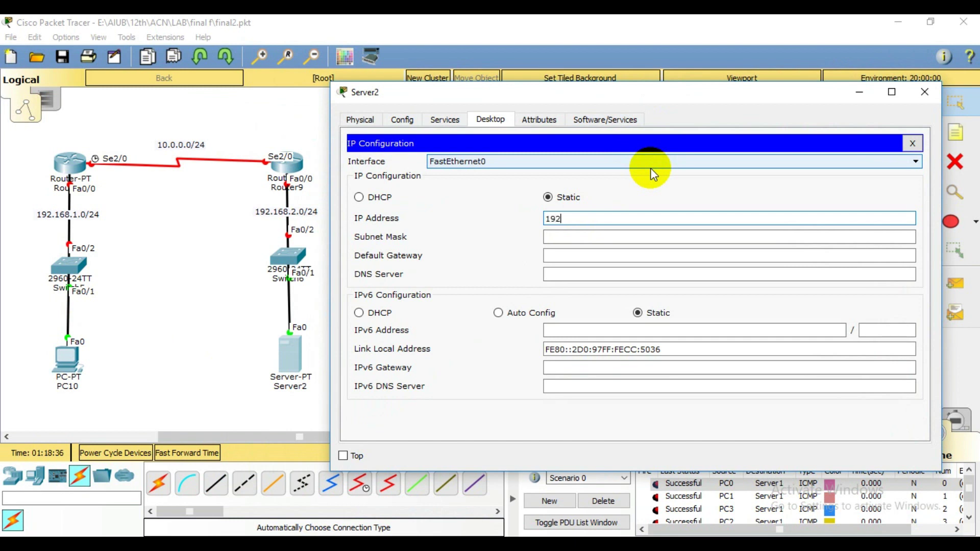
type("192.168.2")
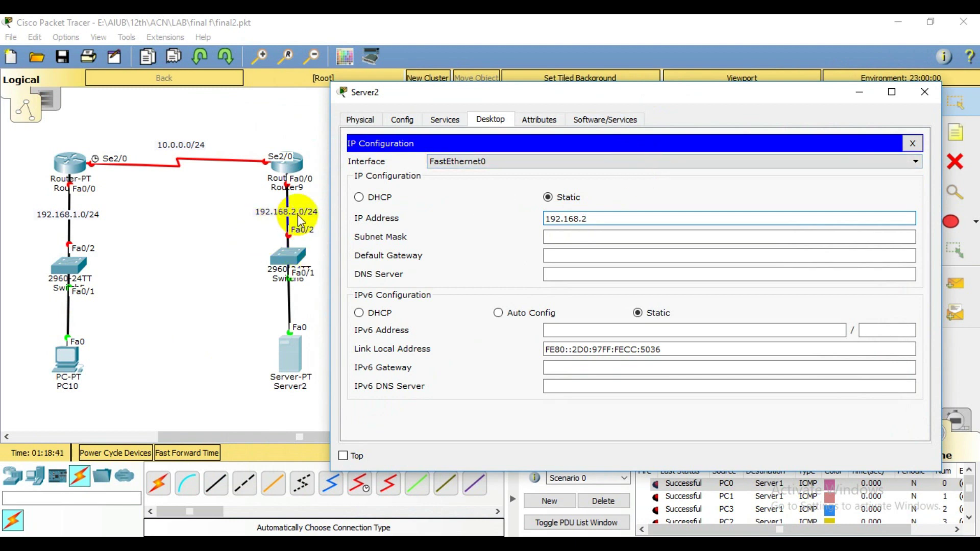
type(".2")
key("ctrl+a")
key("ctrl+c")
key("Tab")
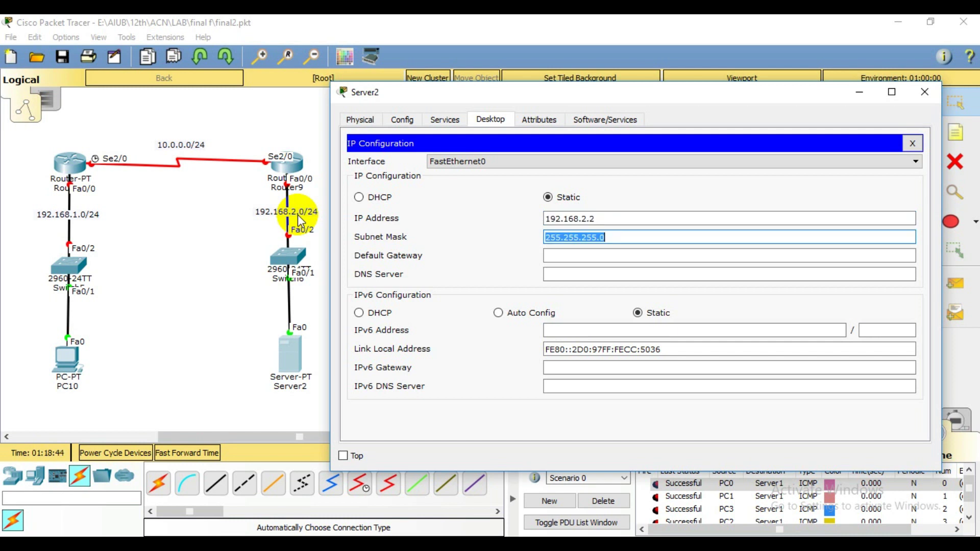
key("Tab")
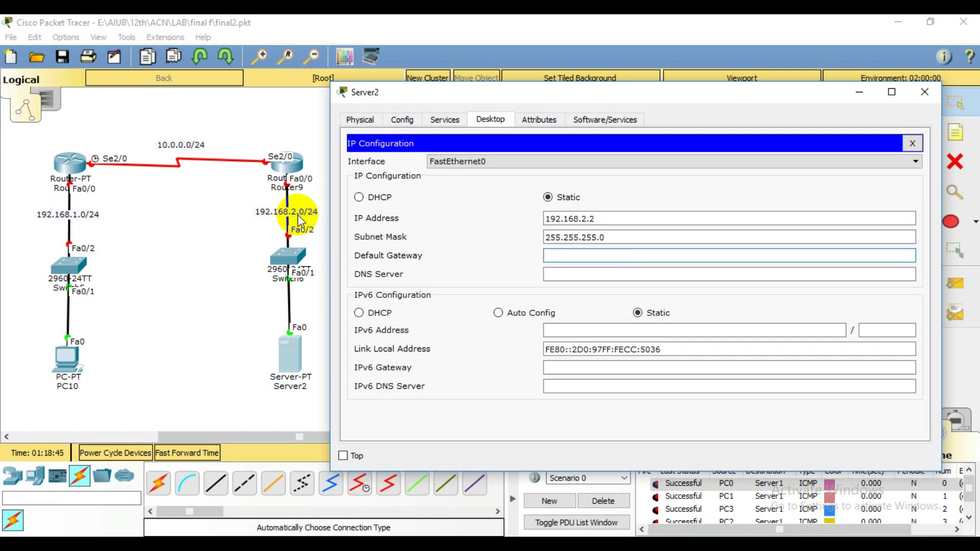
- Set the server's default gateway to 192.168.2.1 and put its configuration window away
key("ctrl+v")
key("BackSpace")
type("1")
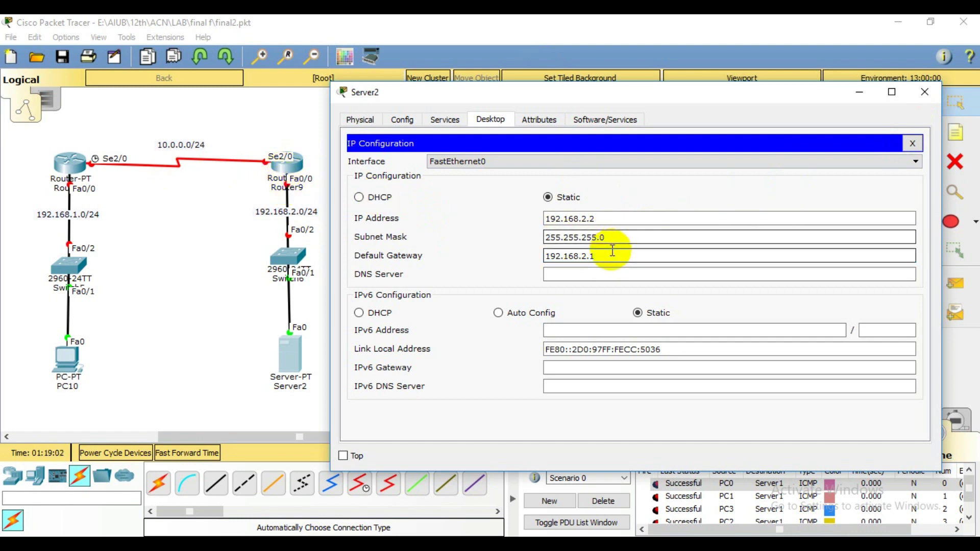
left_click_drag(603, 255, 486, 258)
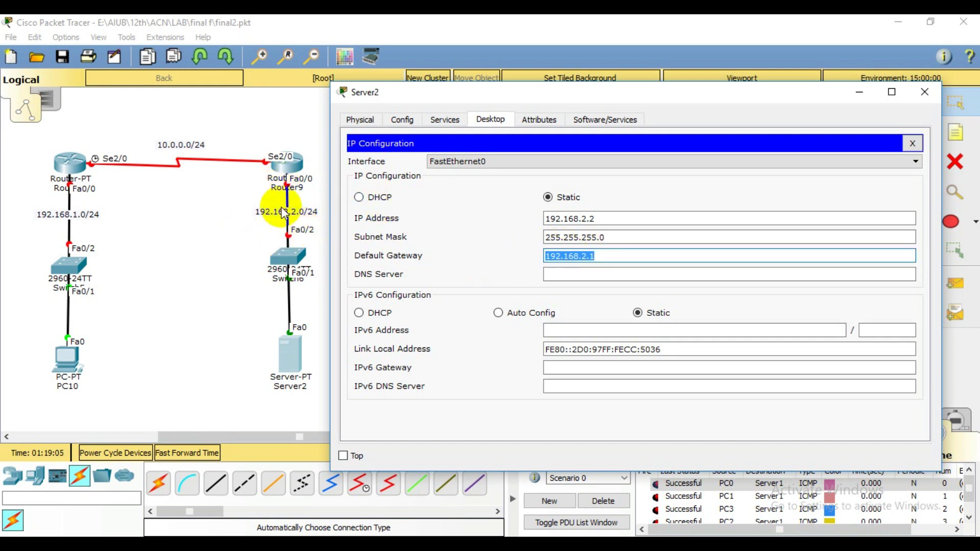
left_click(858, 93)
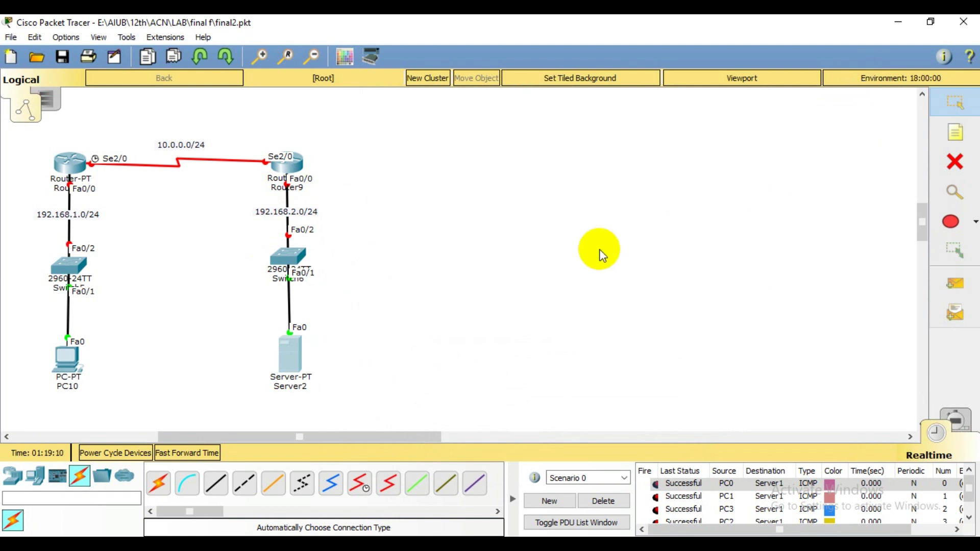
- Delete Scenario 0 to clear its old PDU entries
left_click(616, 501)
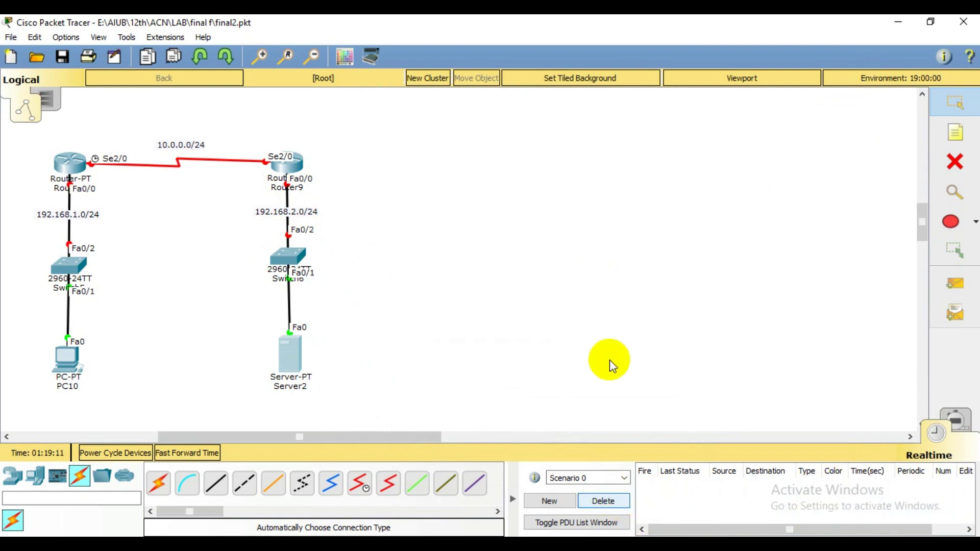
left_click(73, 166)
left_click_drag(538, 118, 738, 73)
left_click(871, 71)
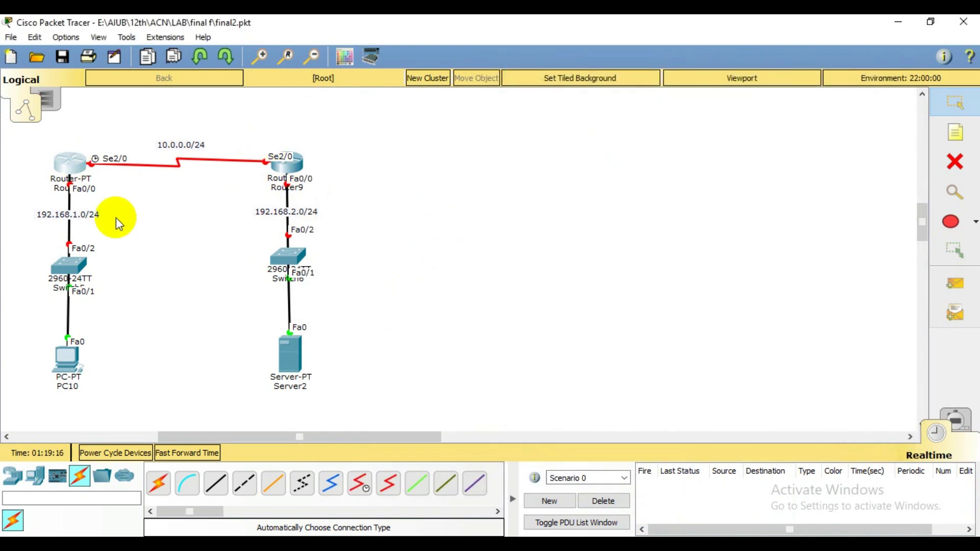
- Bring up Router5's command line, answer NO to the initial configuration dialog, and get to the Router> prompt
left_click(63, 175)
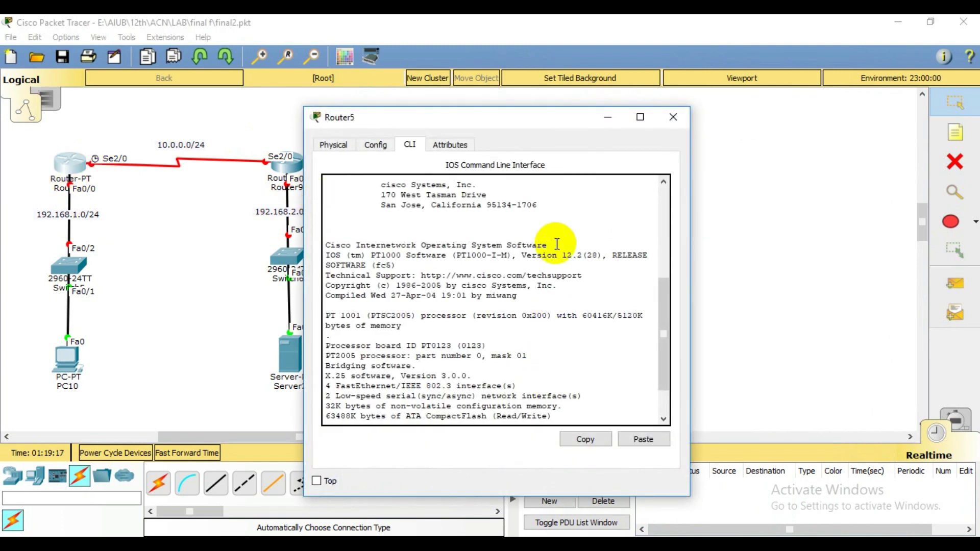
left_click_drag(526, 111, 660, 67)
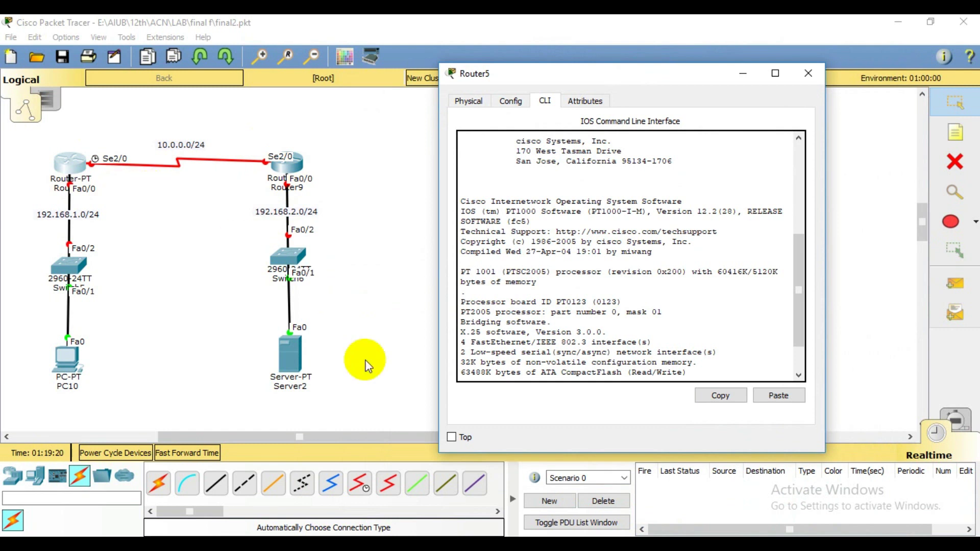
key("Return")
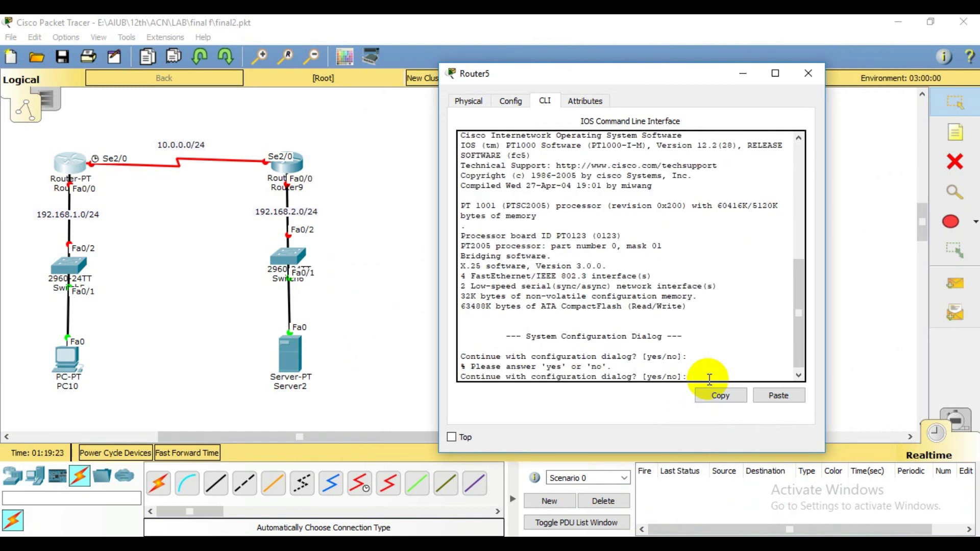
type("NO")
key("Return")
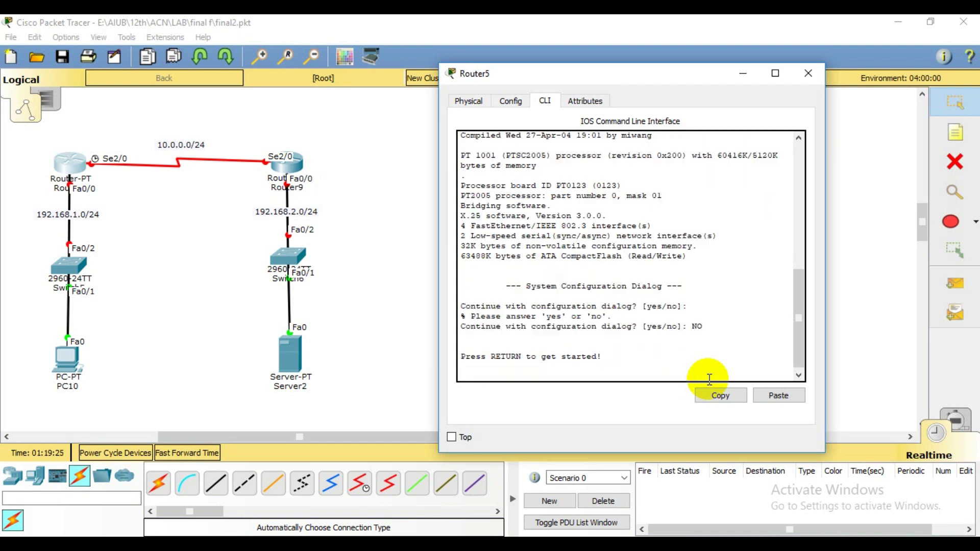
key("Return")
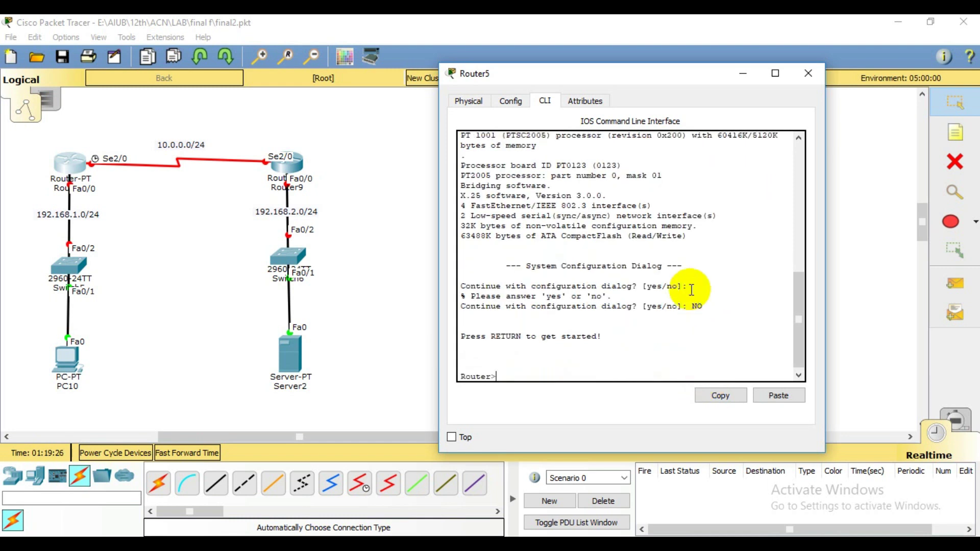
- Enter privileged mode with ENABLE and switch Router5 to global configuration mode with configure terminal
type("E")
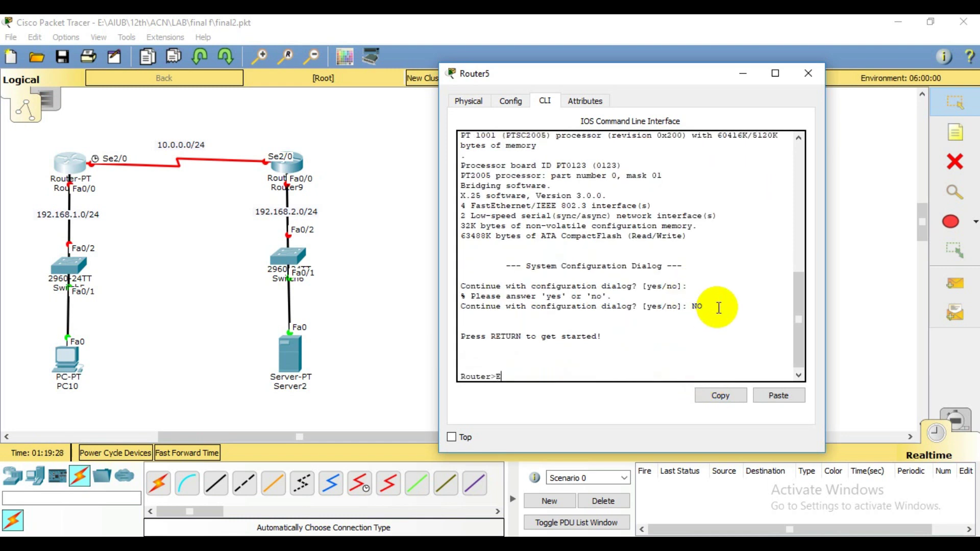
type("NABLE")
key("Return")
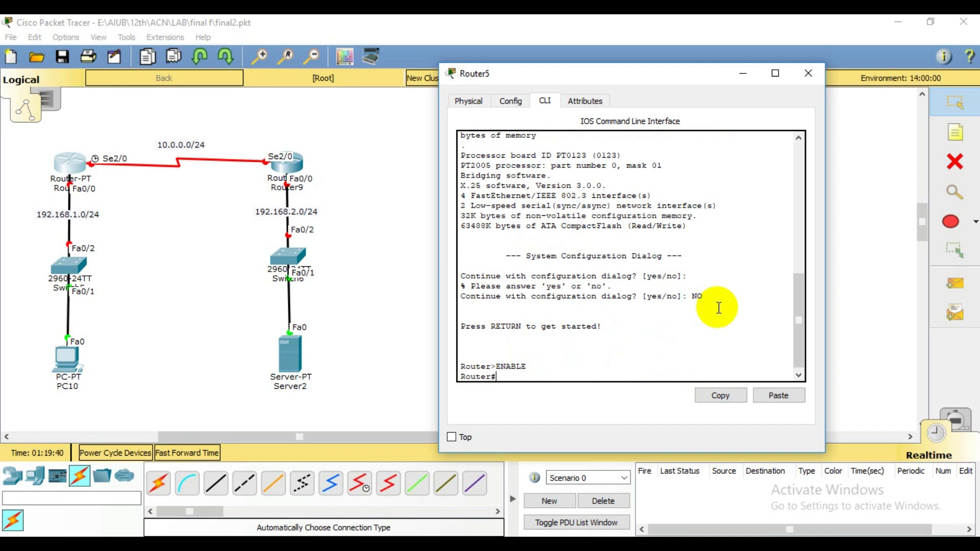
type("ONF")
key("Tab")
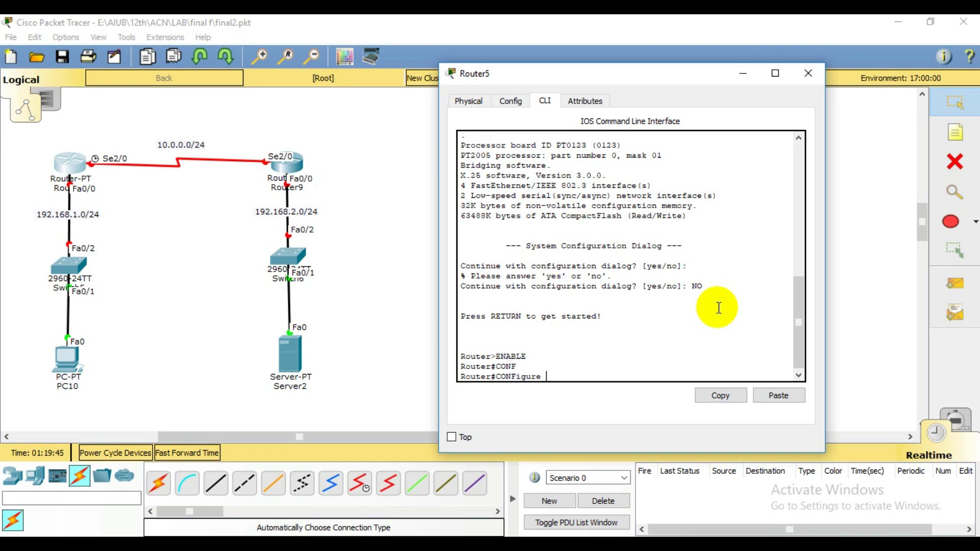
type("T")
key("Tab")
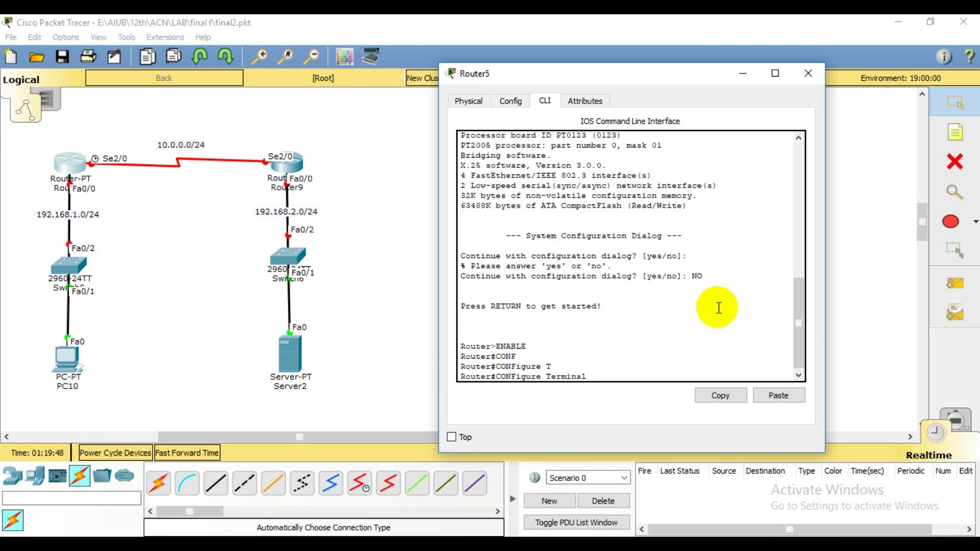
key("Return")
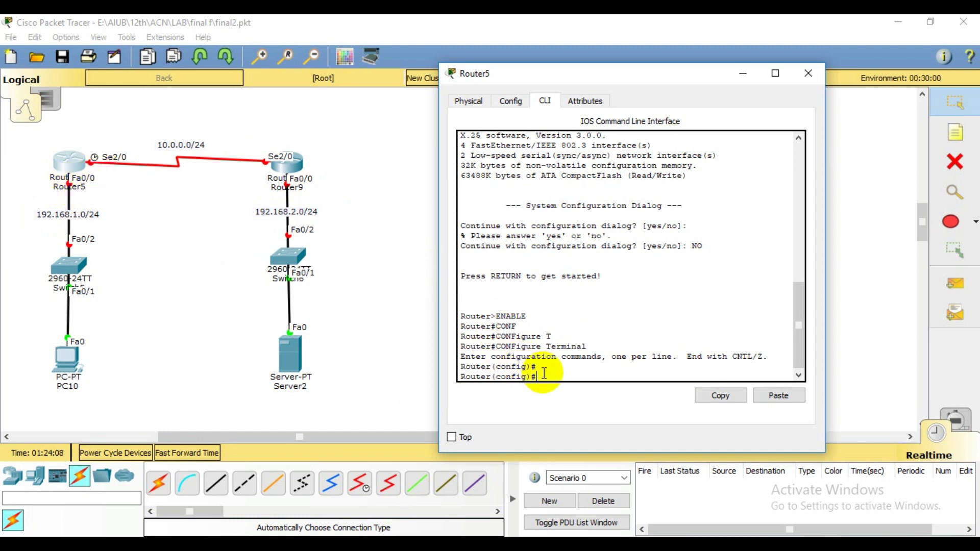
- Enter interface configuration mode for FastEthernet 0/0 on Router5
type("NT")
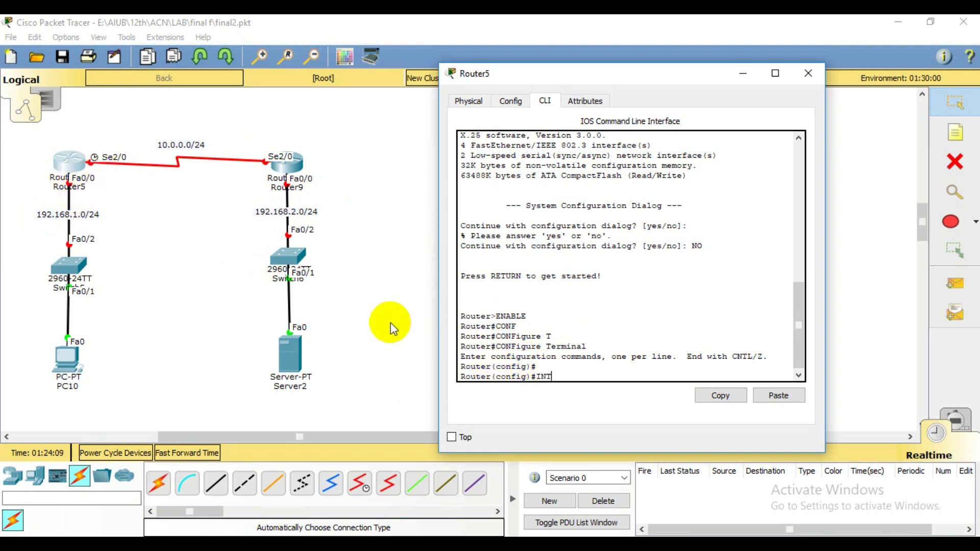
key("Tab")
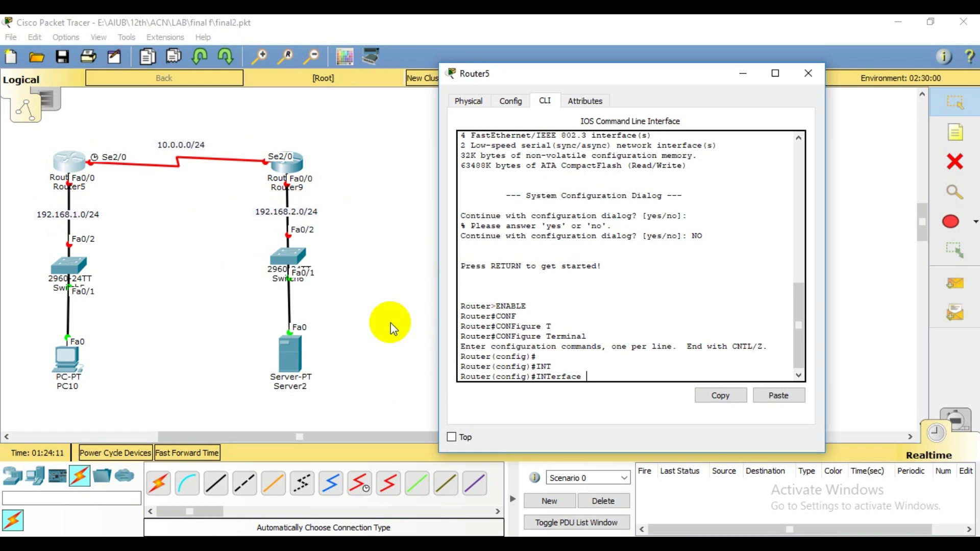
type("F")
key("Tab")
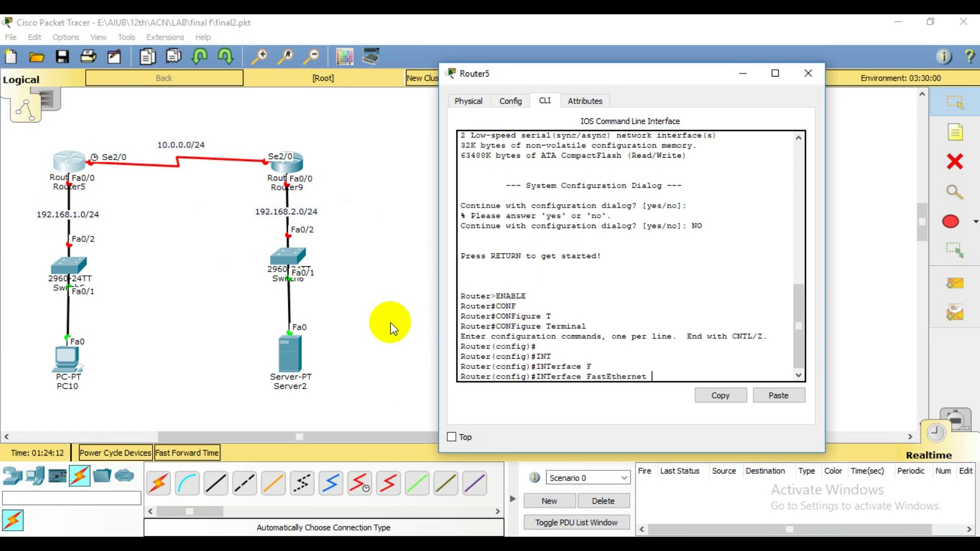
type("0/0")
key("Return")
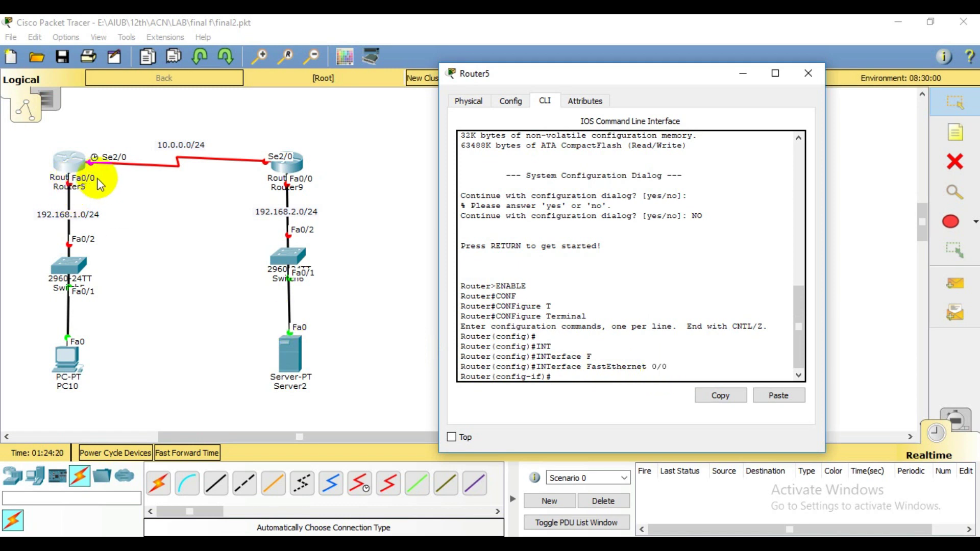
- Begin the IP address command for Router5's FastEthernet 0/0 interface, leaving its arguments blank
type("IP")
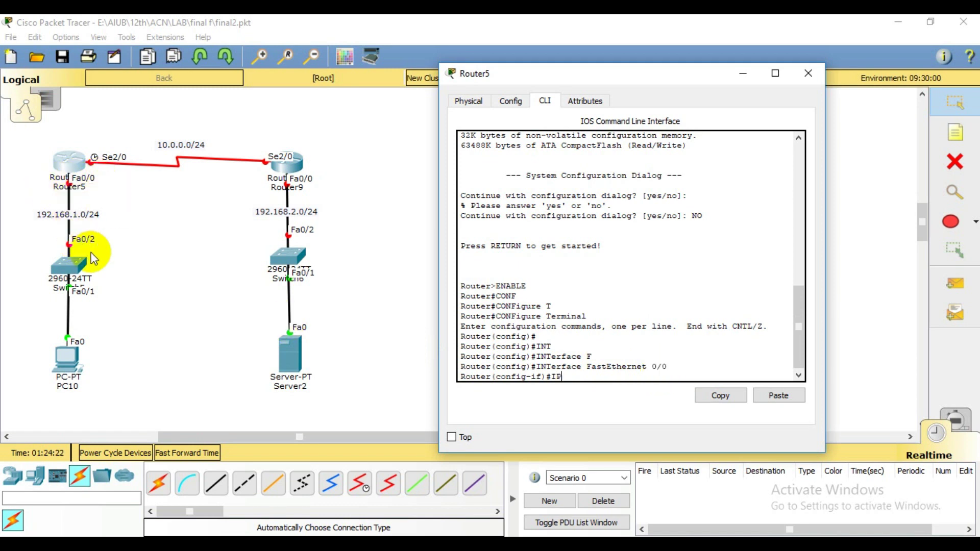
type(" ADD")
key("Tab")
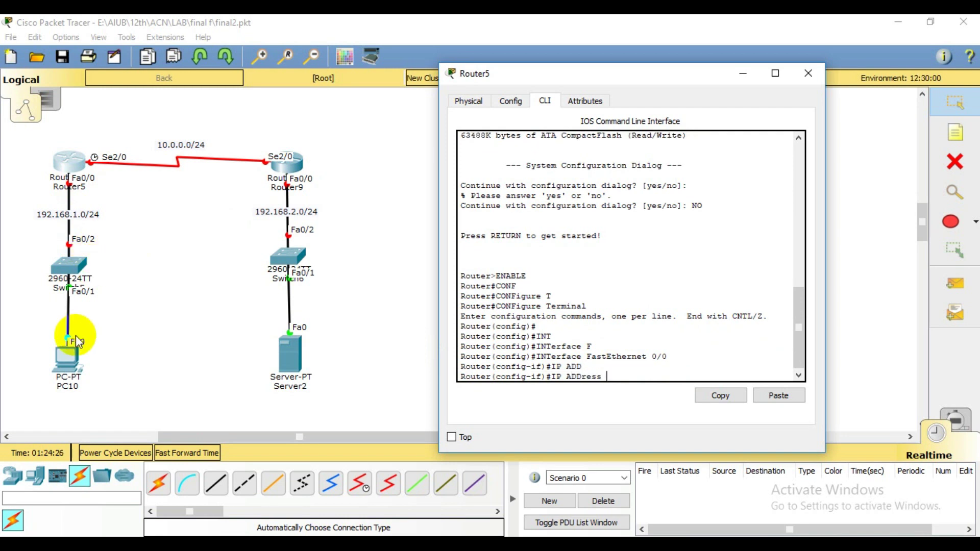
- Check the default gateway in the PC's IP configuration and return to Router5's command line
left_click_drag(19, 210, 131, 401)
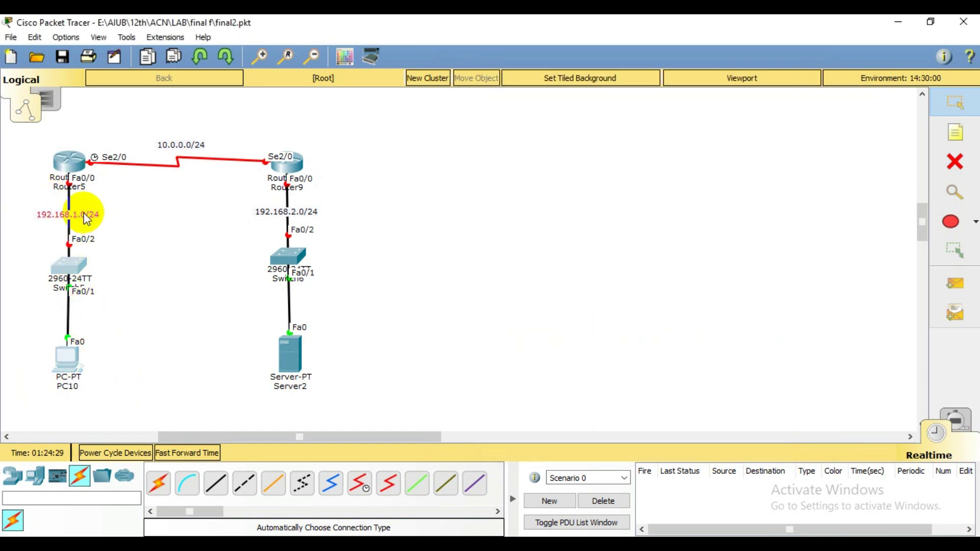
left_click(59, 166)
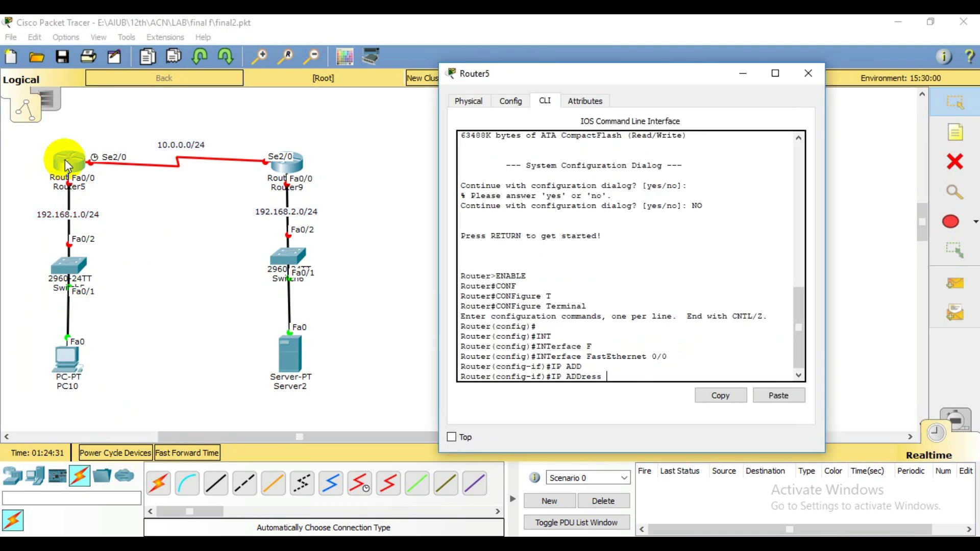
left_click(70, 361)
left_click(259, 273)
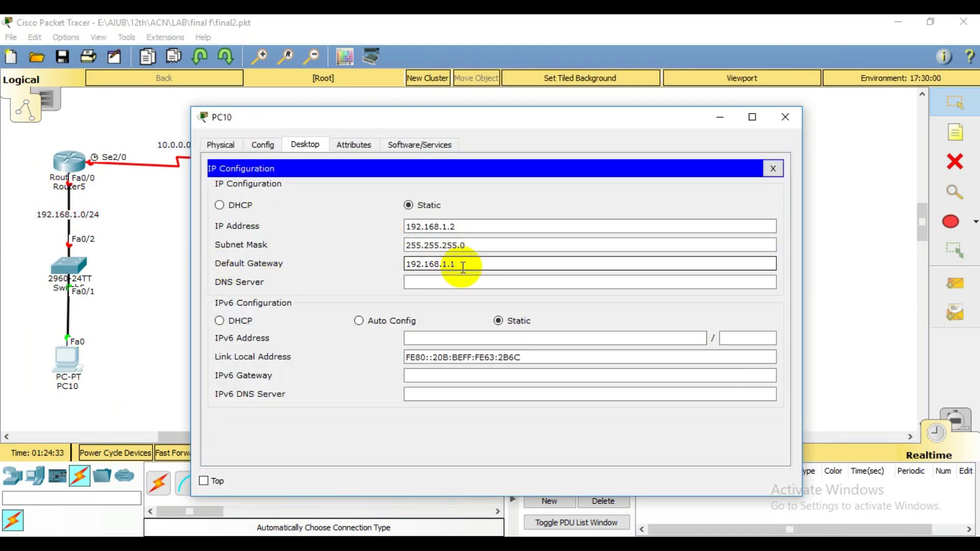
left_click_drag(455, 263, 442, 263)
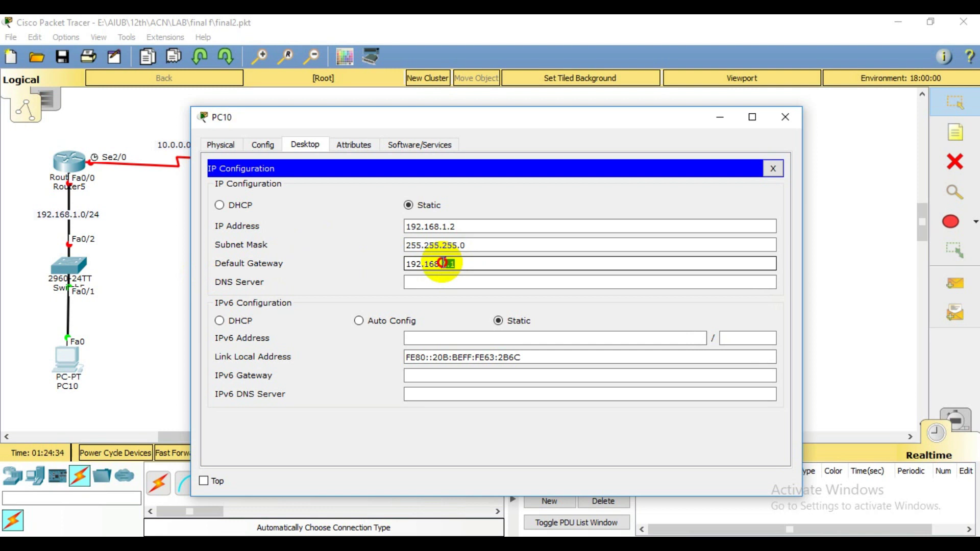
triple_click(473, 262)
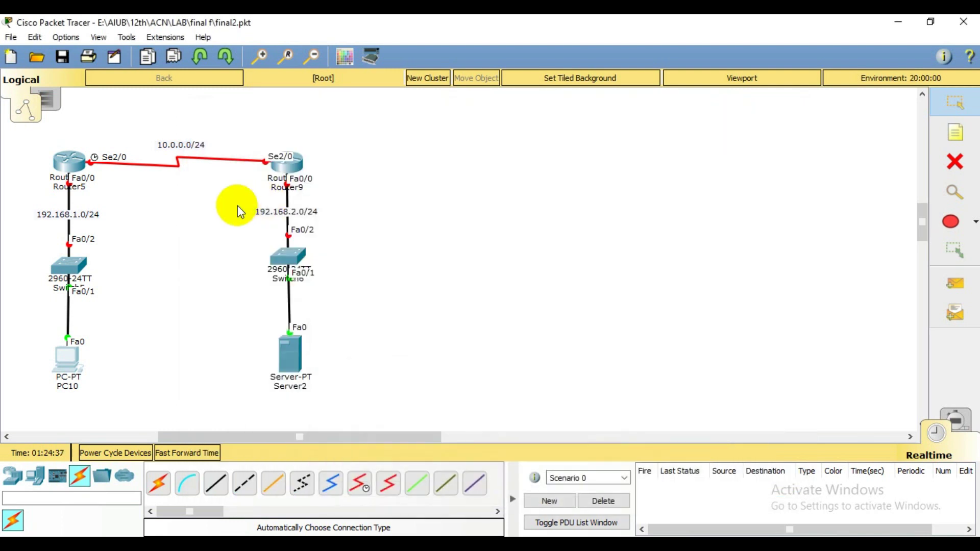
left_click(720, 117)
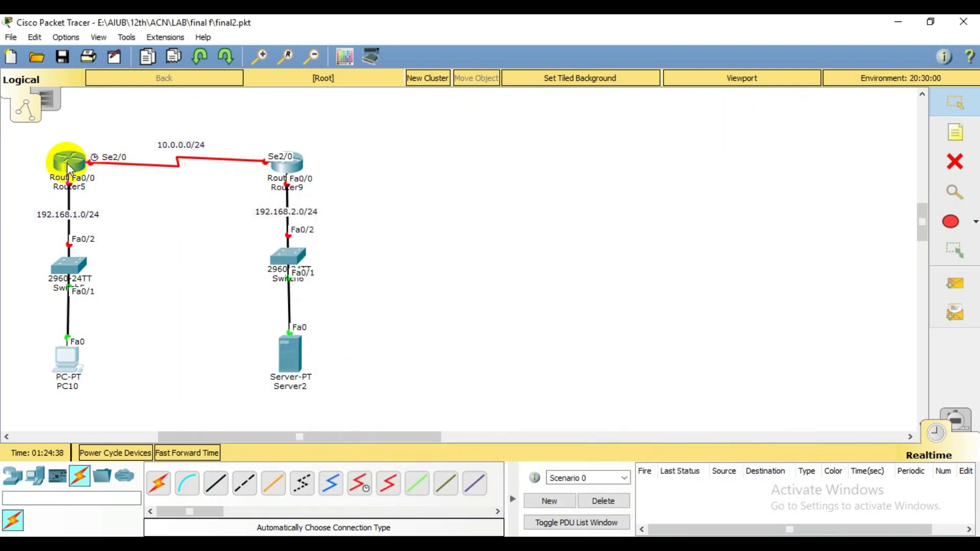
left_click(68, 168)
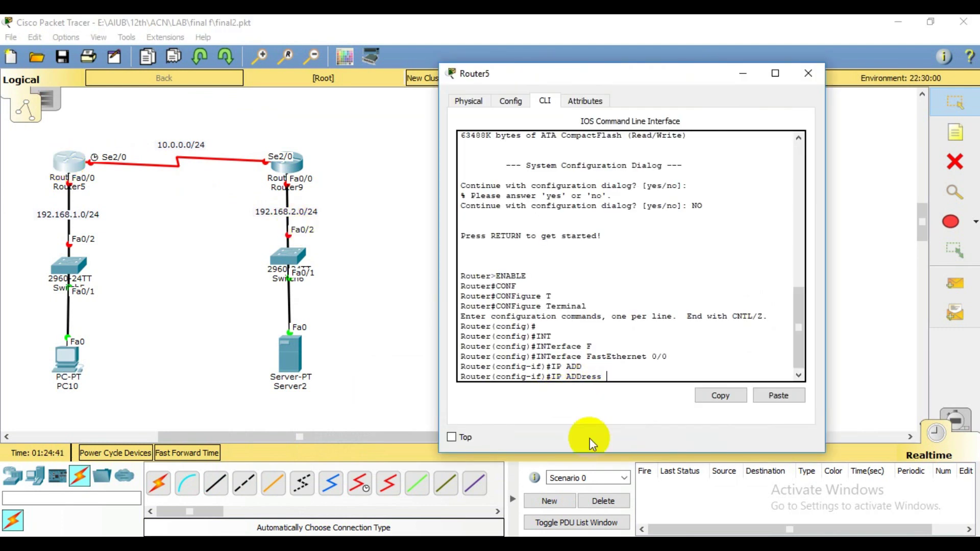
- Assign 192.168.1.1 with mask 255.255.255.0 to Router5's FastEthernet 0/0 and enable the interface with no shutdown
type("192.168.1.1 255.255.255.0")
key("Return")
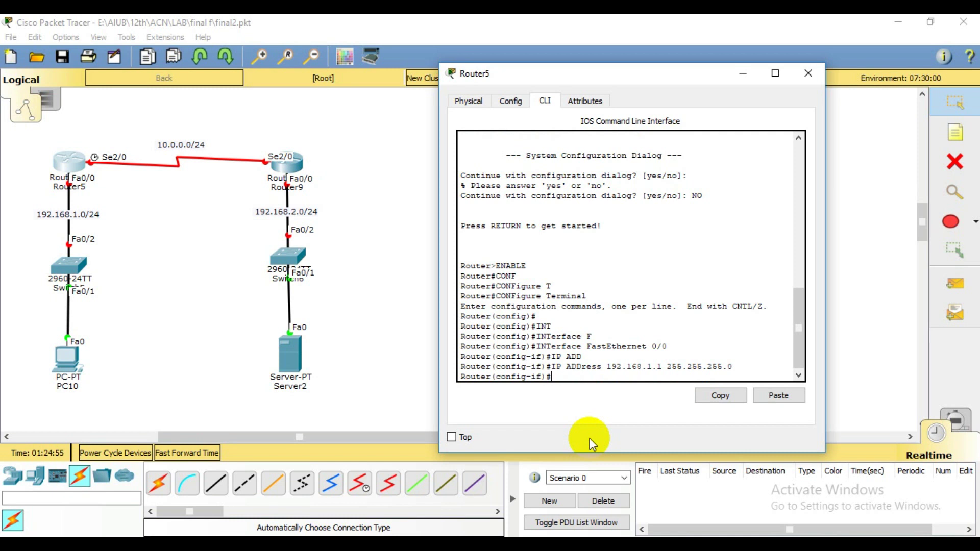
type("NO")
key("Tab")
type("H")
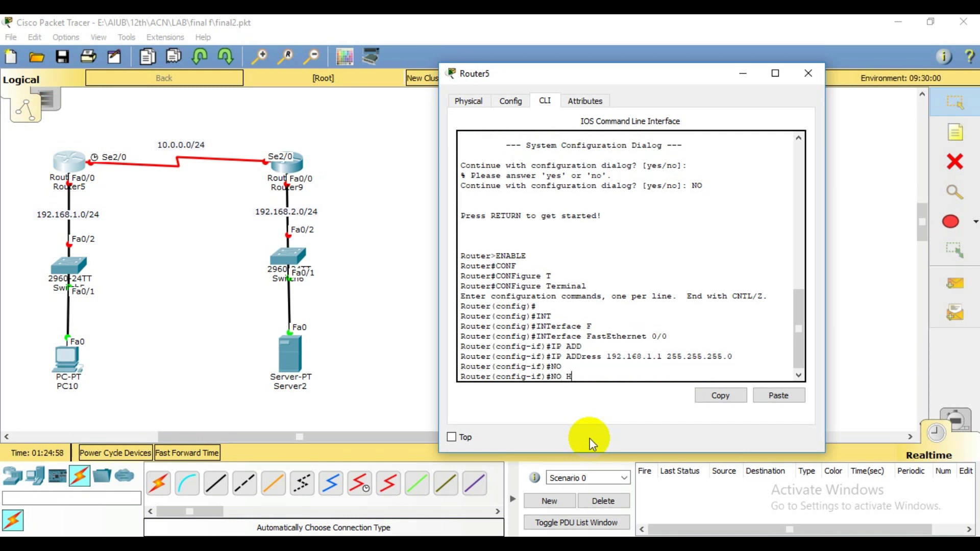
key("BackSpace")
type("SH")
key("Tab")
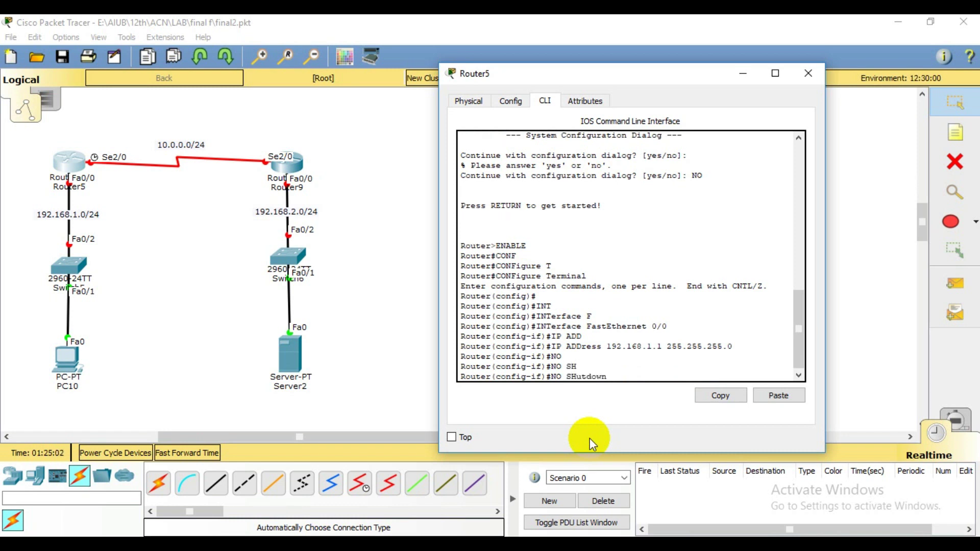
key("Return")
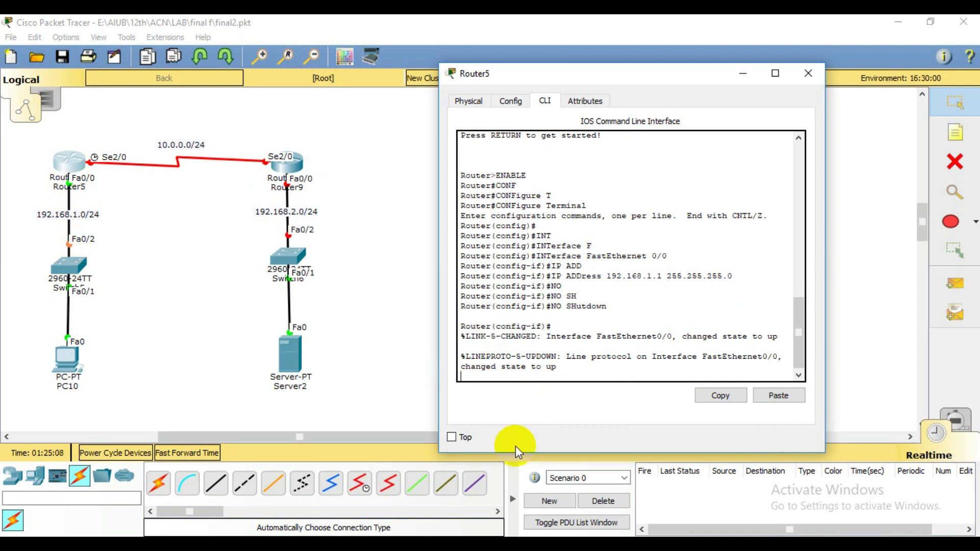
key("Return")
key("Return")
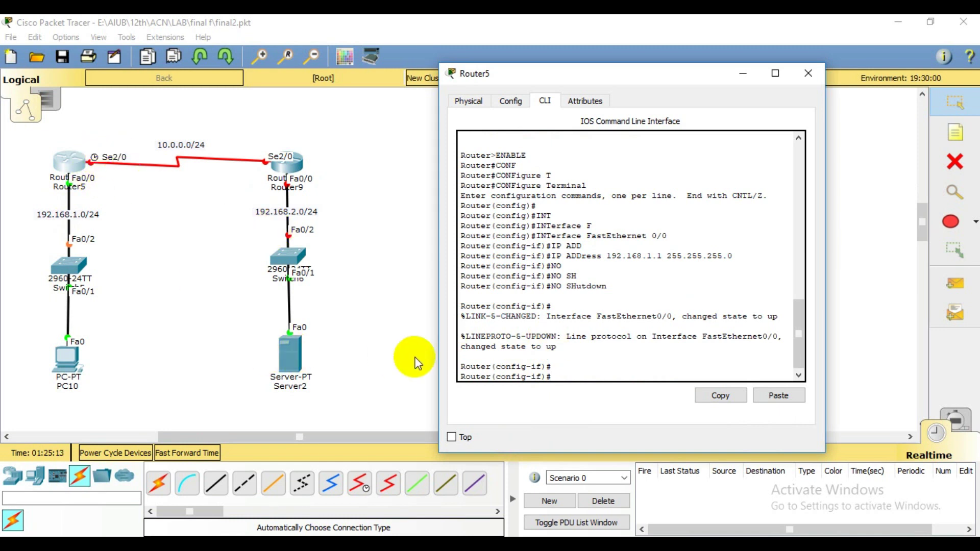
type("INT")
key("Tab")
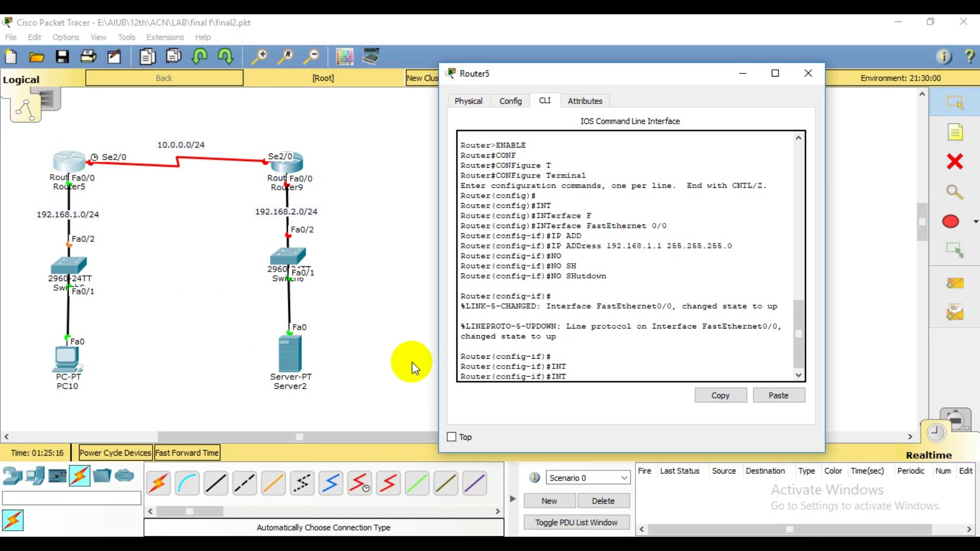
key("BackSpace")
key("BackSpace")
key("BackSpace")
- Exit FastEthernet 0/0 interface configuration on Router5 and return to global configuration mode
type("EX")
key("Return")
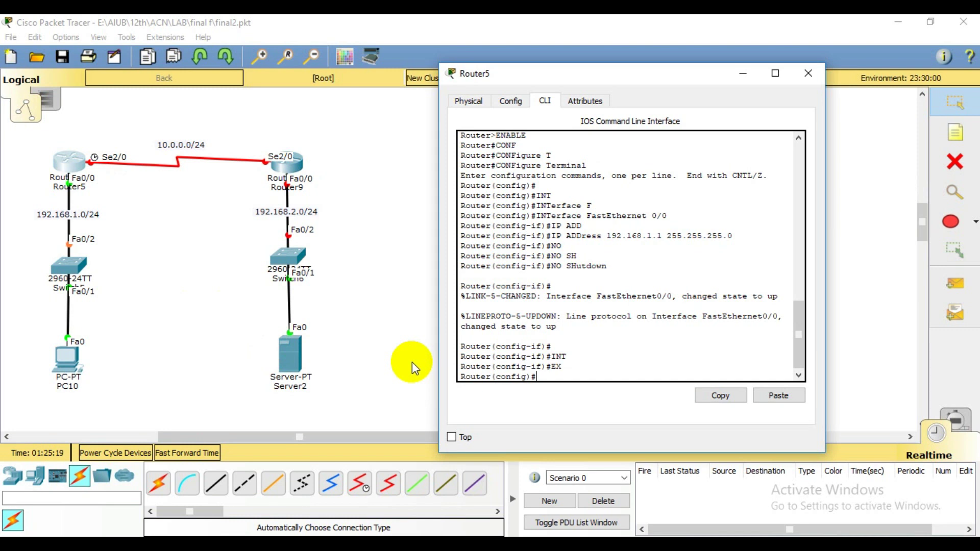
type("INT")
key("Tab")
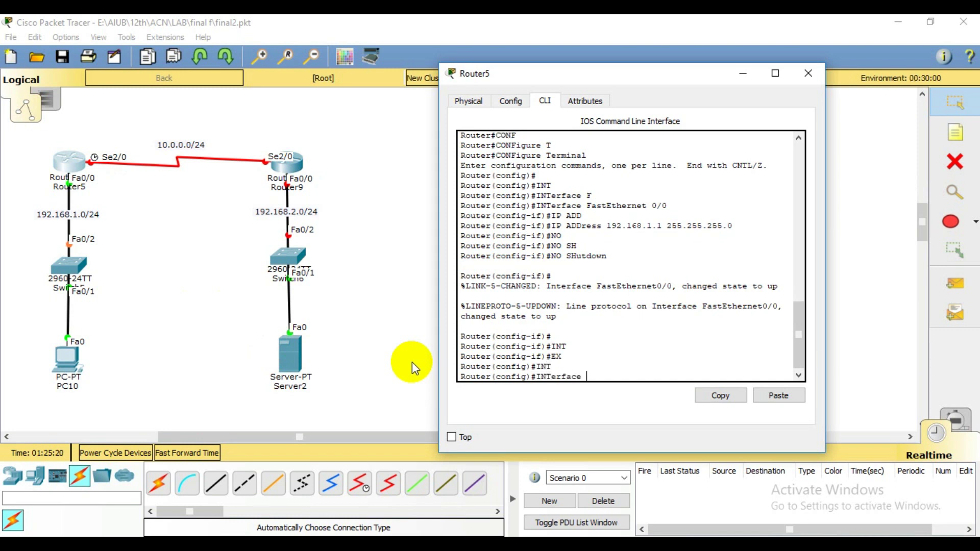
type("F")
key("Tab")
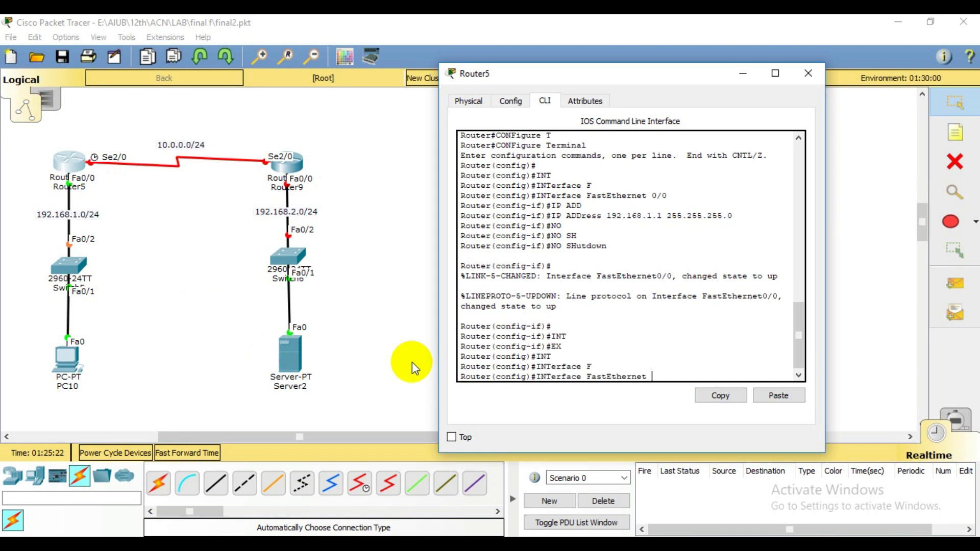
key("BackSpace")
key("BackSpace")
key("BackSpace")
key("BackSpace")
key("BackSpace")
key("BackSpace")
key("BackSpace")
key("BackSpace")
key("BackSpace")
key("BackSpace")
key("BackSpace")
key("BackSpace")
key("BackSpace")
key("BackSpace")
key("BackSpace")
key("BackSpace")
key("BackSpace")
key("BackSpace")
key("BackSpace")
key("BackSpace")
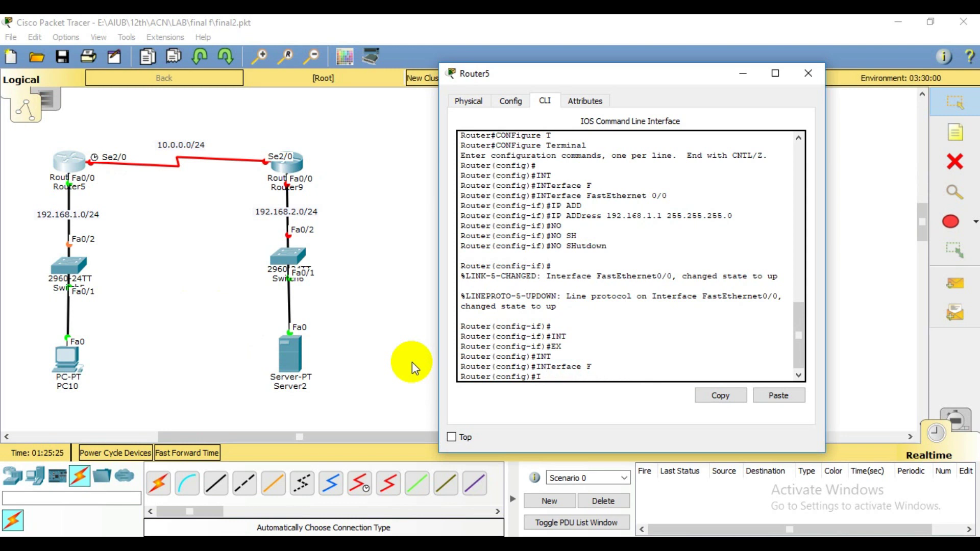
- Enter interface configuration mode for Serial 2/0 on Router5
type("NT")
key("Tab")
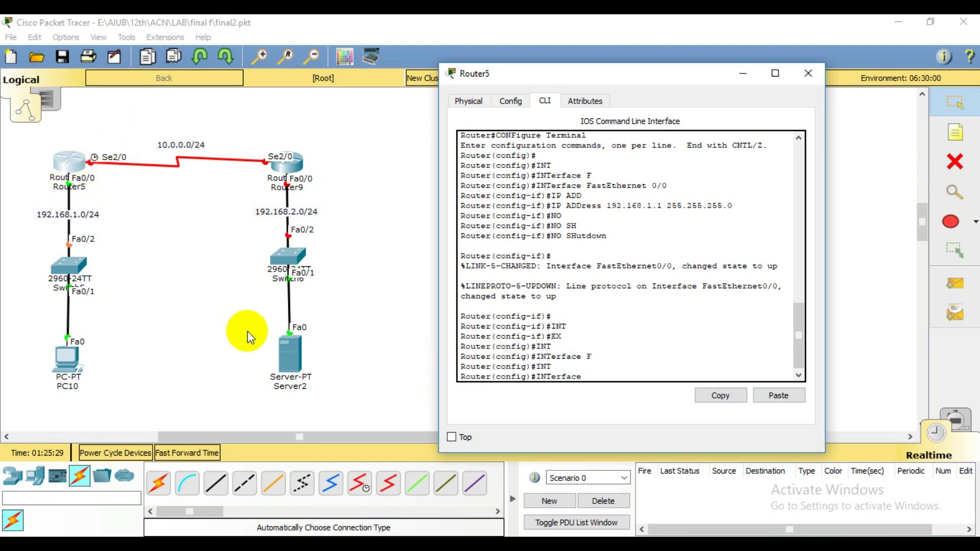
key("Tab")
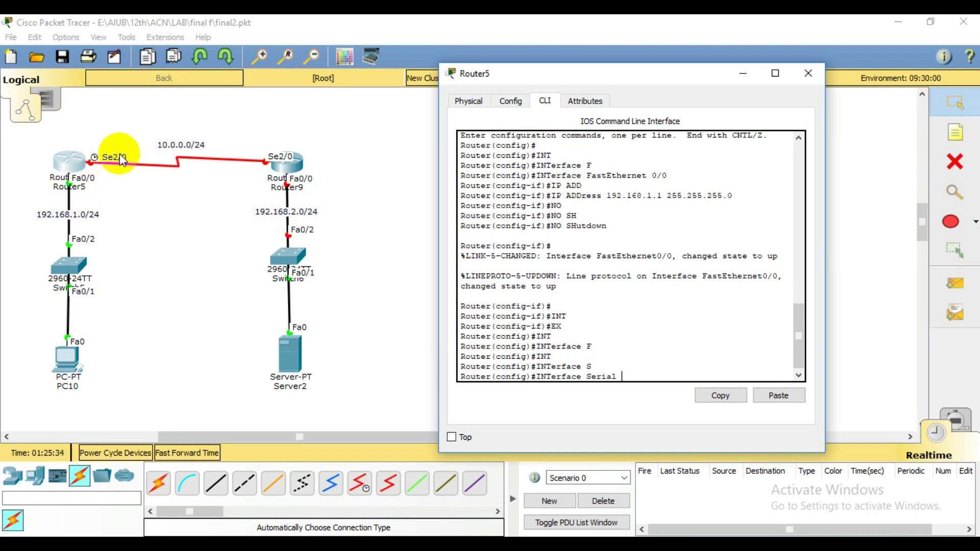
type("2/")
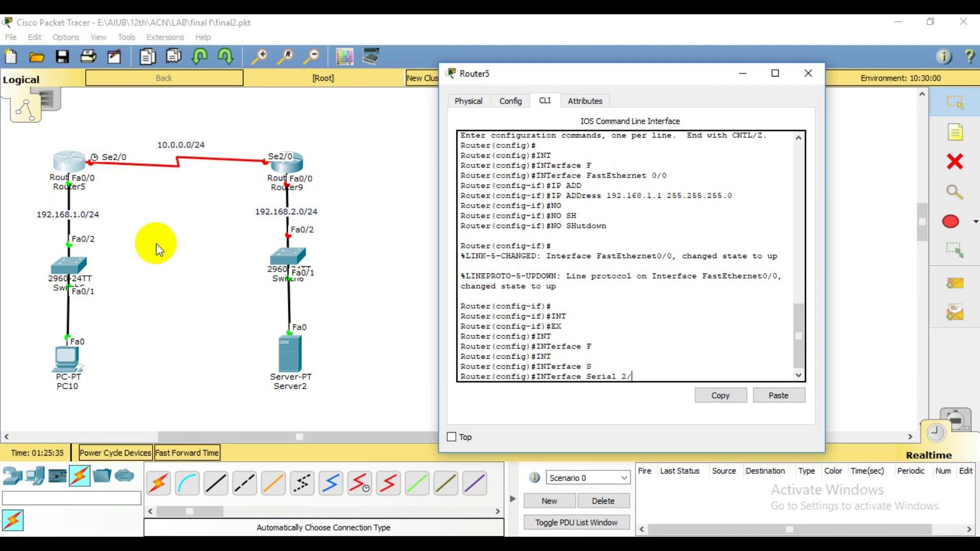
type("0")
key("Return")
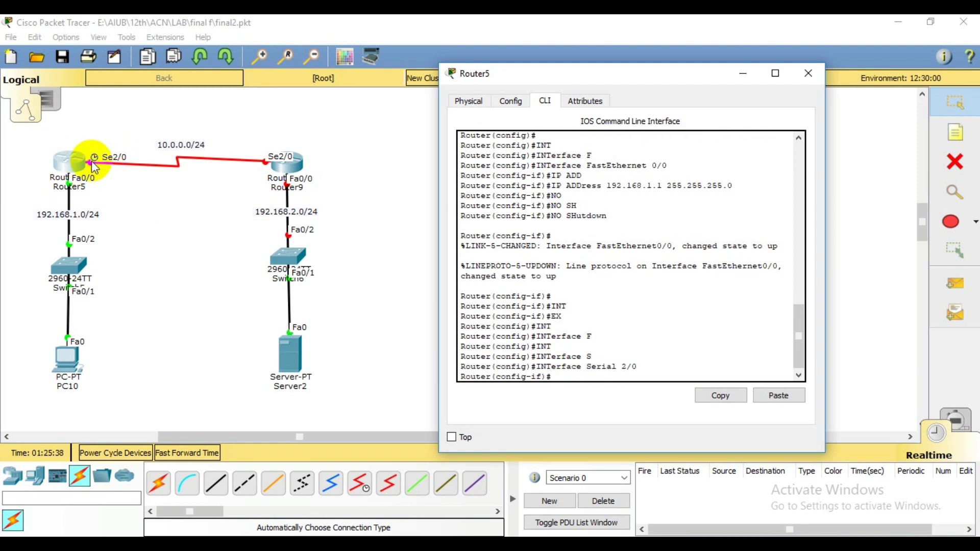
- Assign IP address 10.0.0.1 with mask 255.255.255.0 to Router5's Serial 2/0 interface
left_click(172, 146)
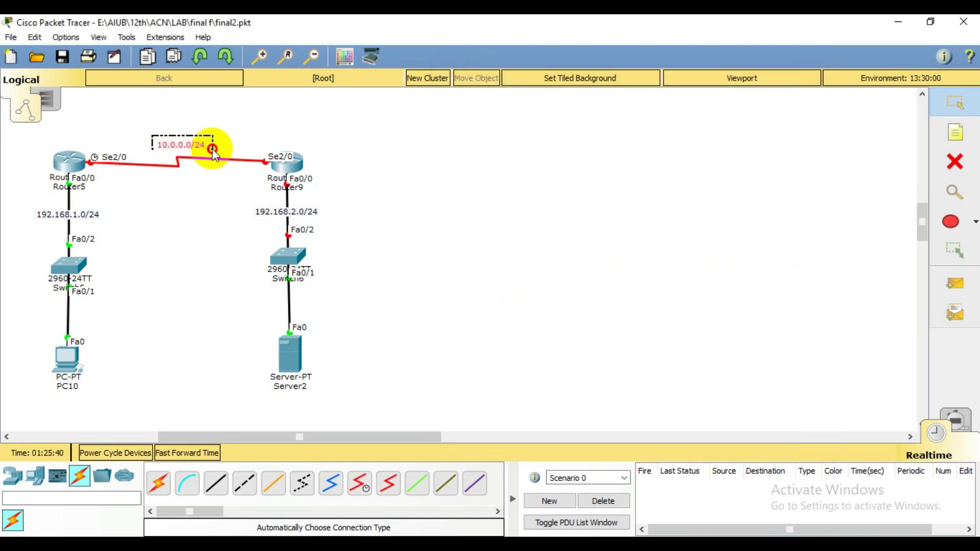
left_click(66, 159)
type("IP ADD")
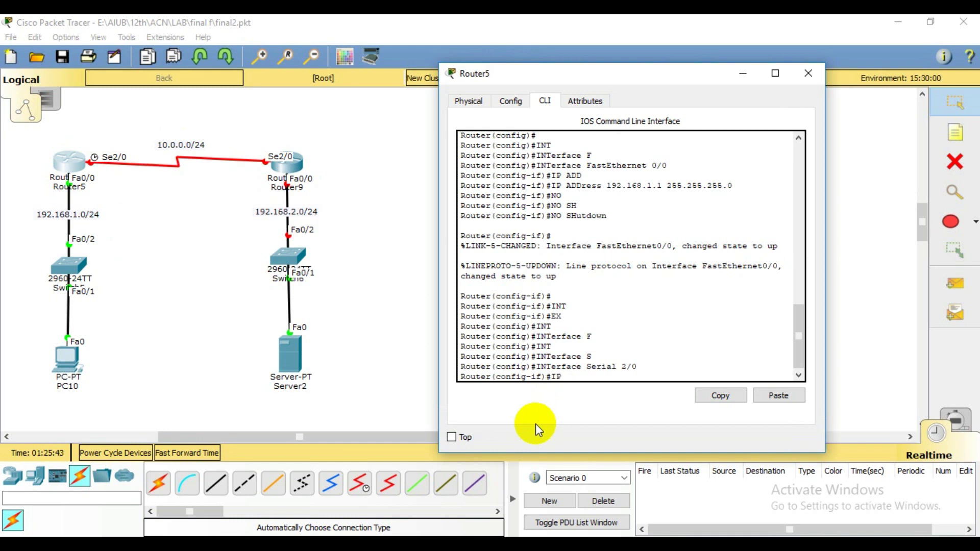
key("Tab")
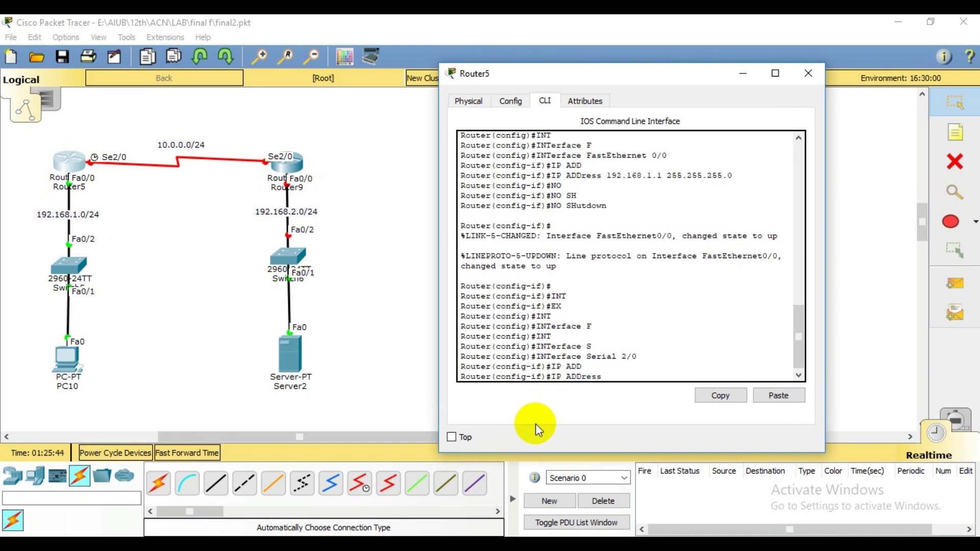
type("10.0.0.1 255.255.255.0")
key("Return")
- Enable Router5's Serial 2/0 interface with no shutdown
type("NO")
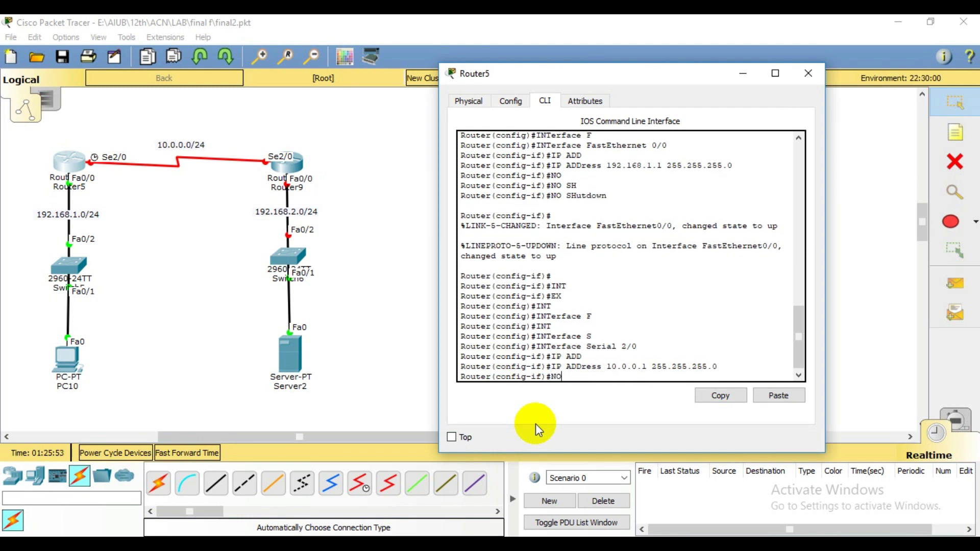
type(" SH")
key("Tab")
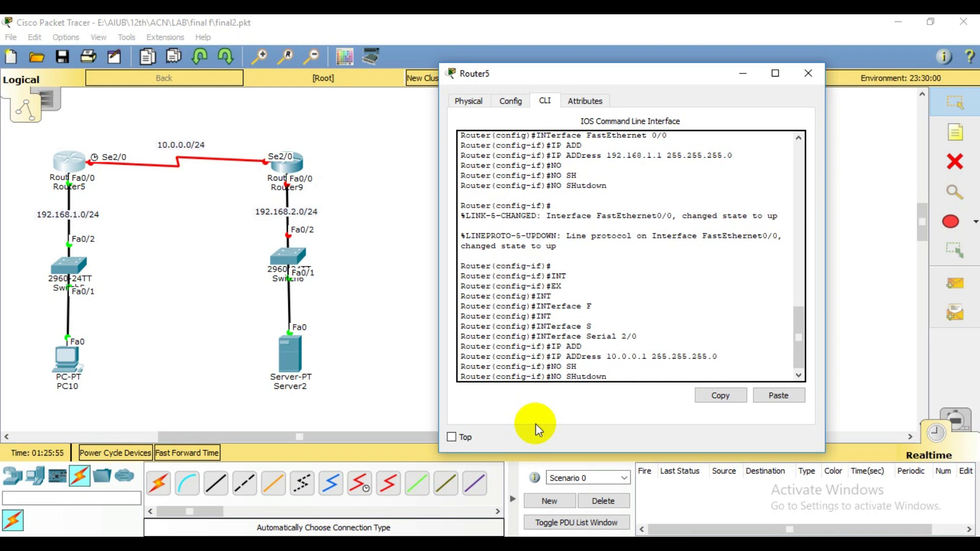
key("Return")
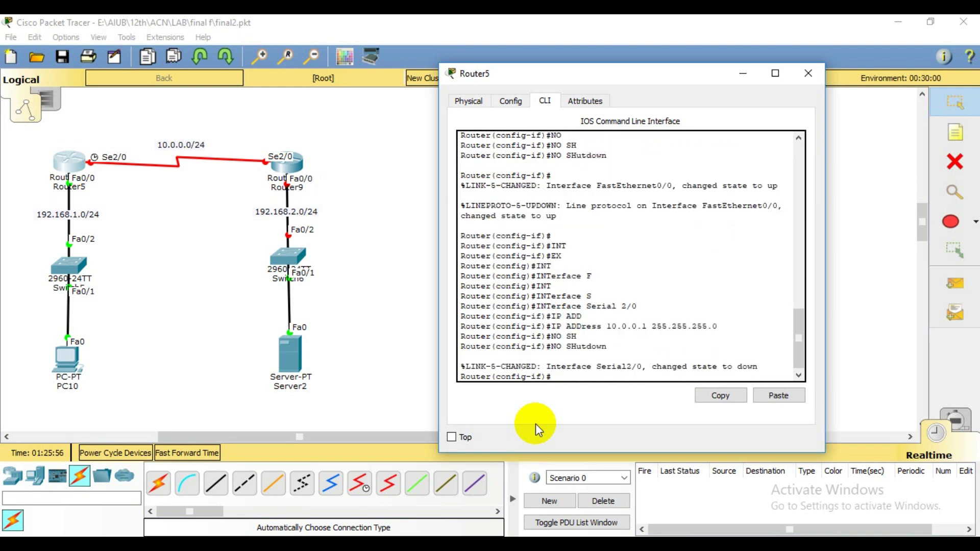
key("Return")
key("Return")
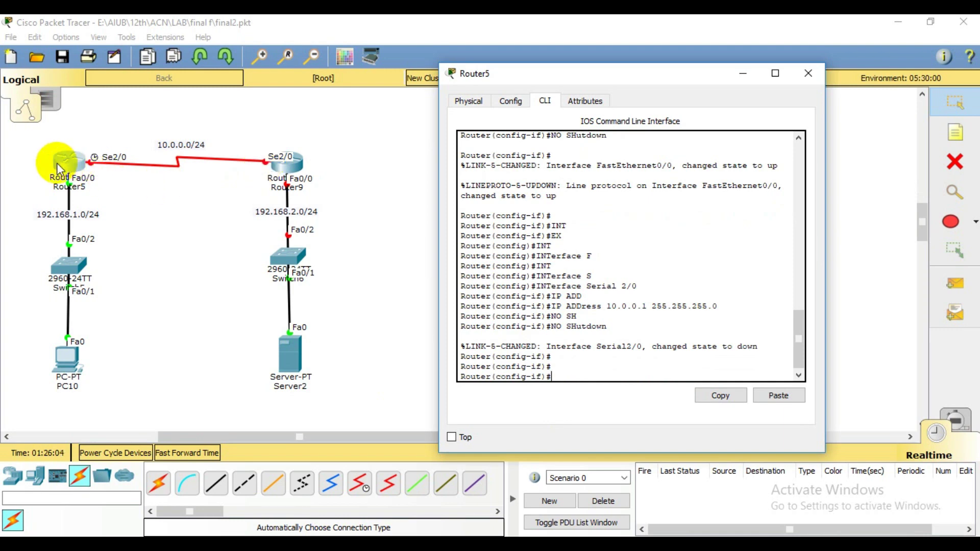
- Open Router9's command line and answer NO to the initial configuration dialog to reach the user prompt
left_click(293, 169)
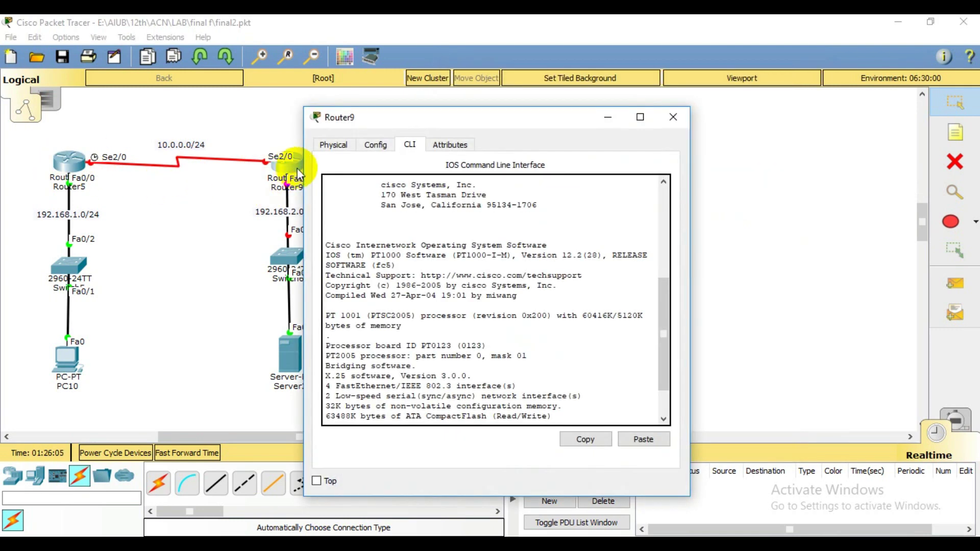
left_click(512, 117)
left_click_drag(512, 117, 608, 82)
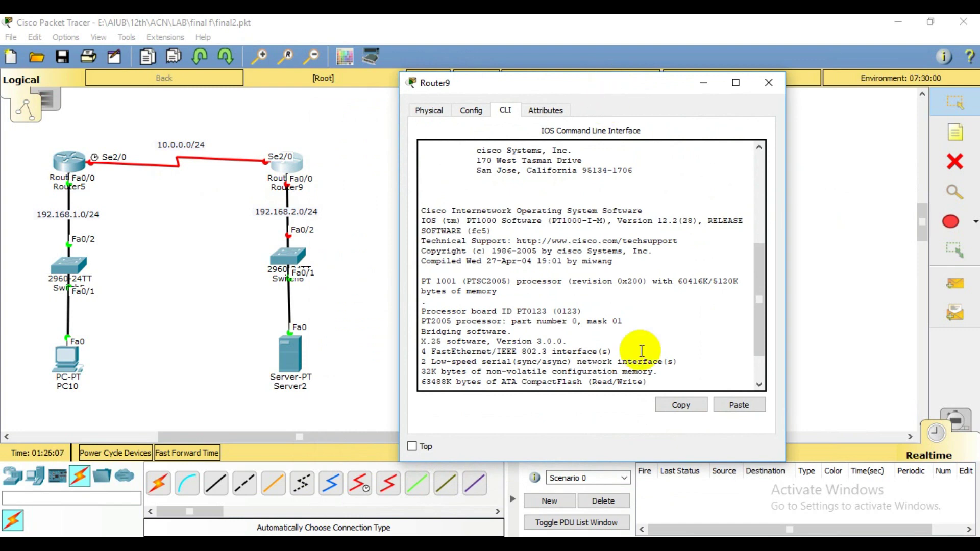
left_click(667, 384)
key("Return")
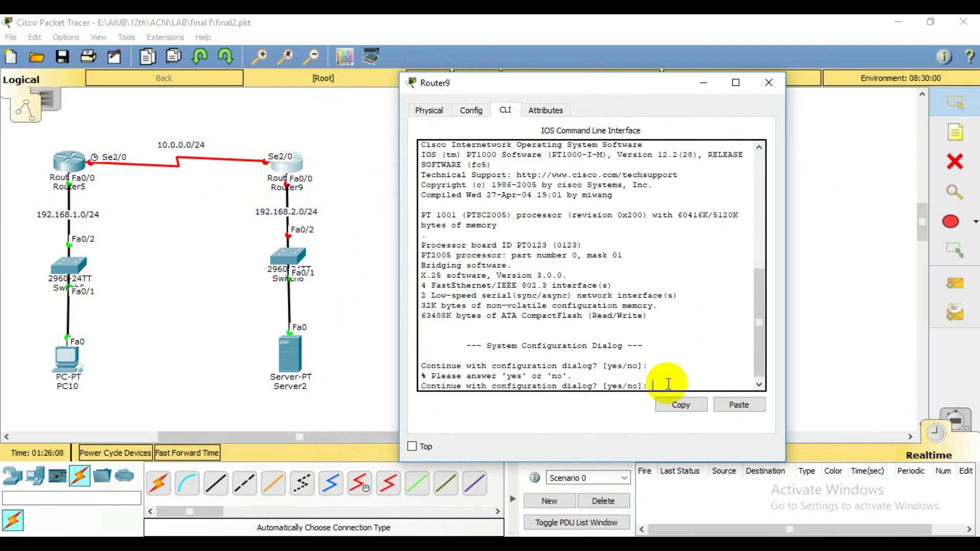
type("NO")
key("Return")
key("Return")
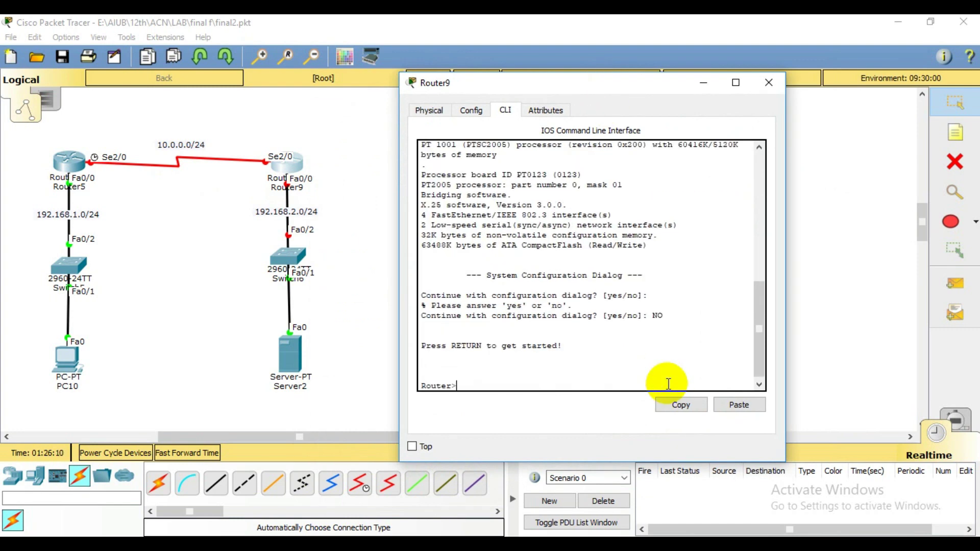
- Enter privileged mode on Router9 with enable and switch to global configuration mode with configure terminal
type("EN")
key("Tab")
key("Return")
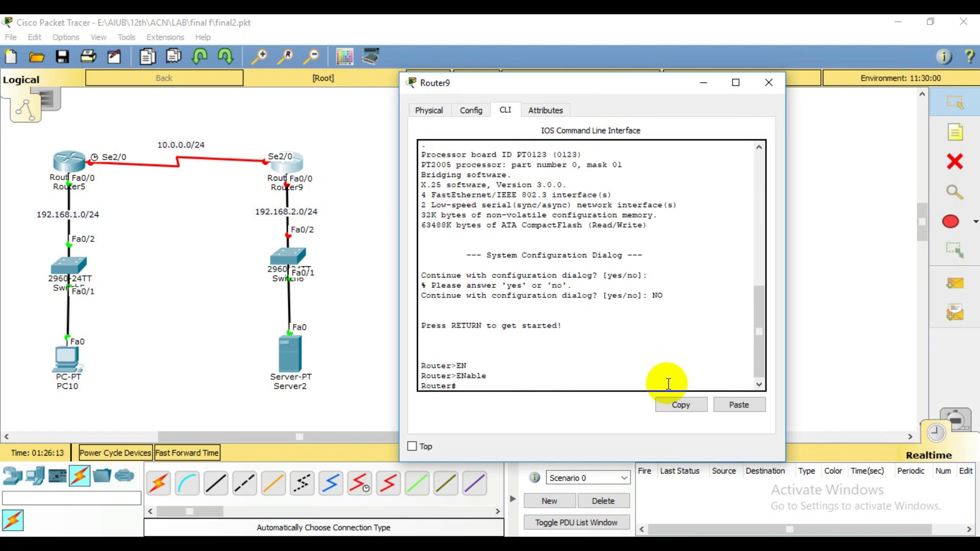
type("CONF")
key("Tab")
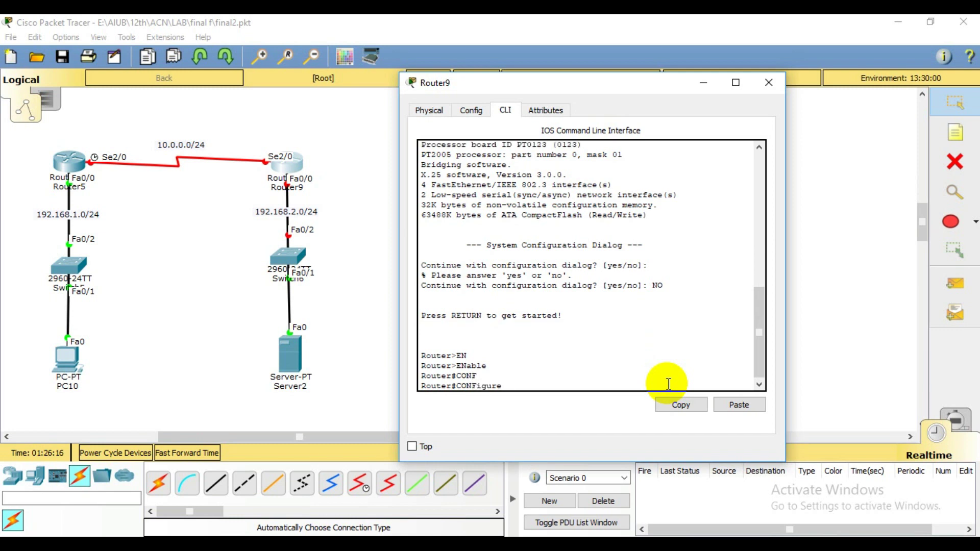
type("T")
key("Tab")
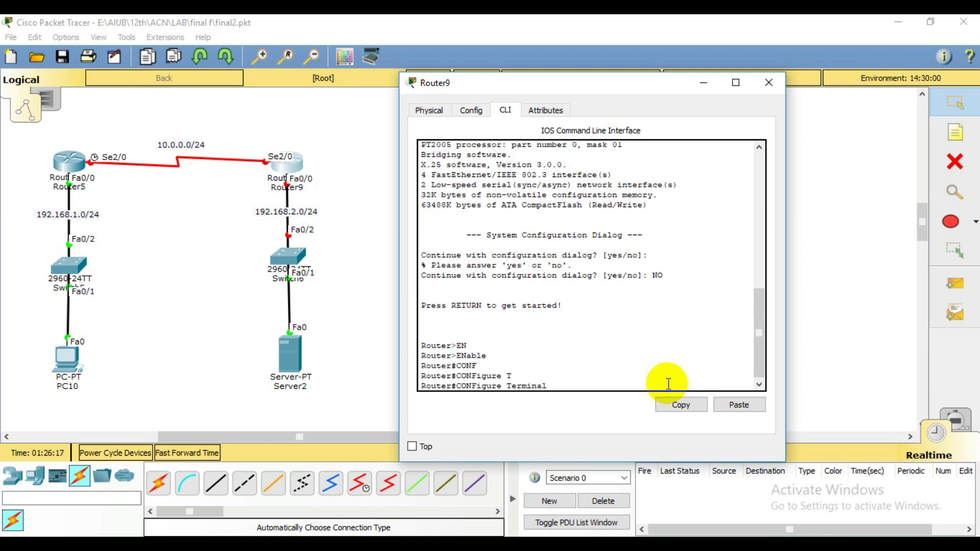
key("Return")
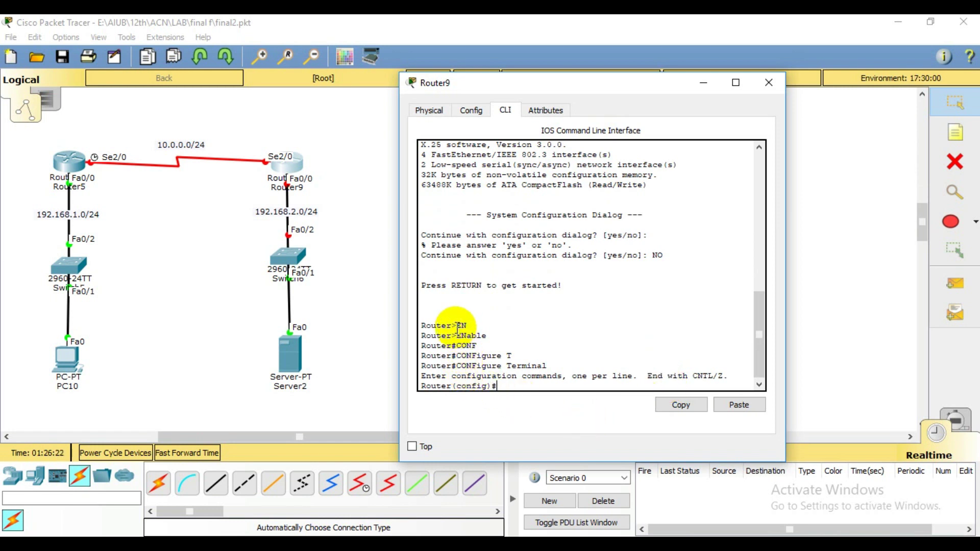
left_click_drag(457, 326, 468, 326)
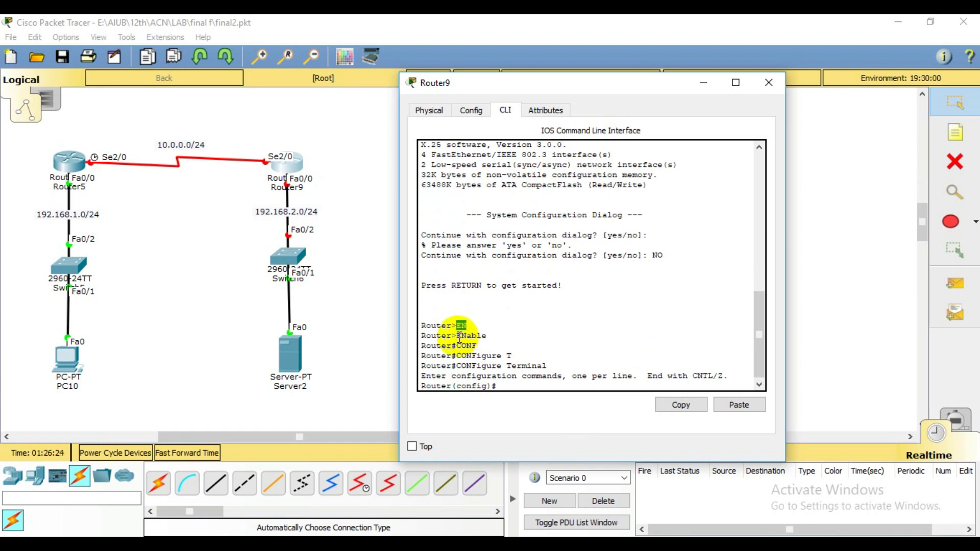
mouse_move(456, 336)
left_mouse_down()
mouse_move(487, 336)
mouse_move(477, 355)
left_mouse_up()
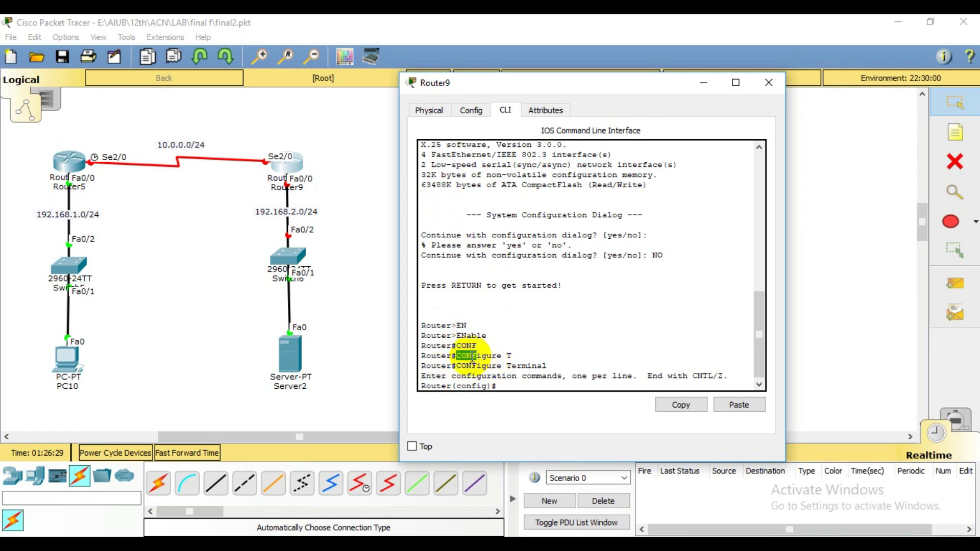
left_click(508, 356)
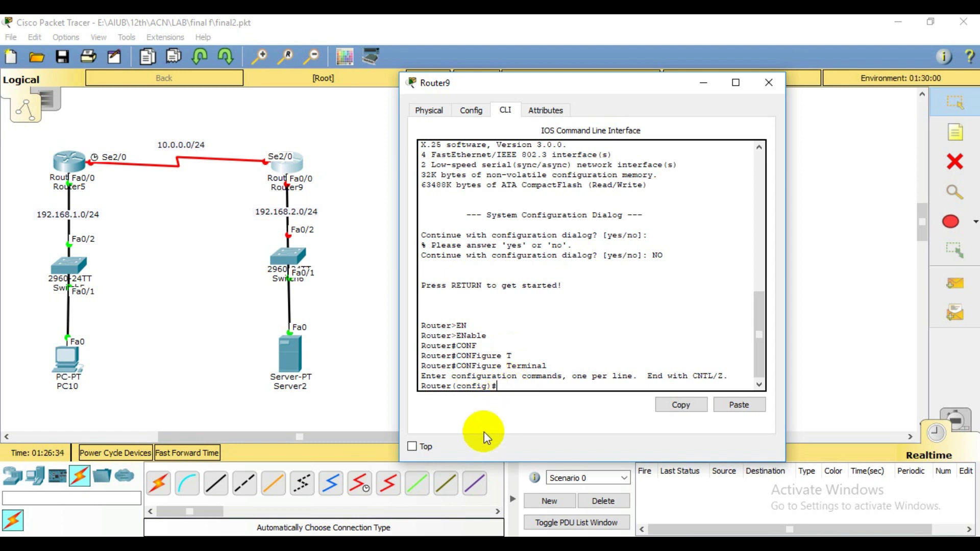
- Enter interface configuration mode for FastEthernet 0/0 on Router9
key("Return")
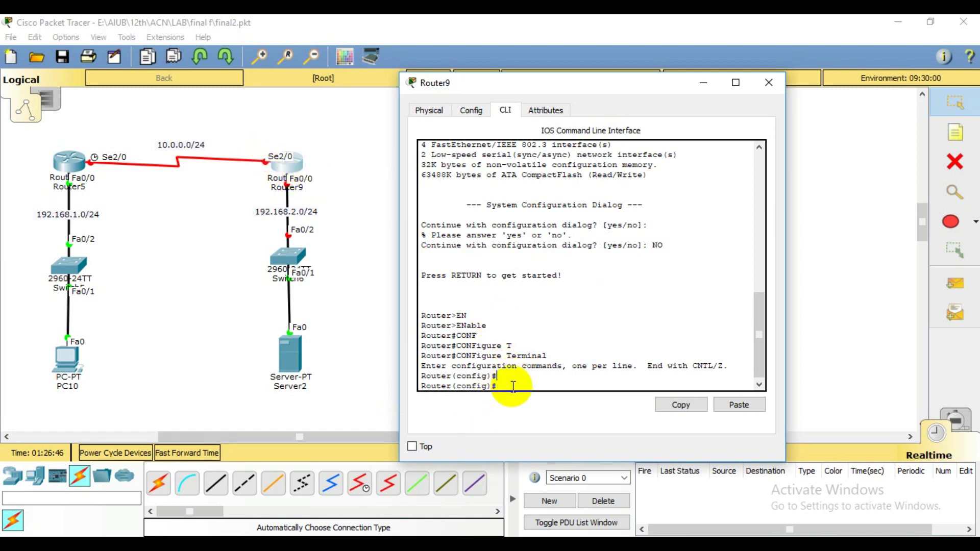
key("Return")
type("INT")
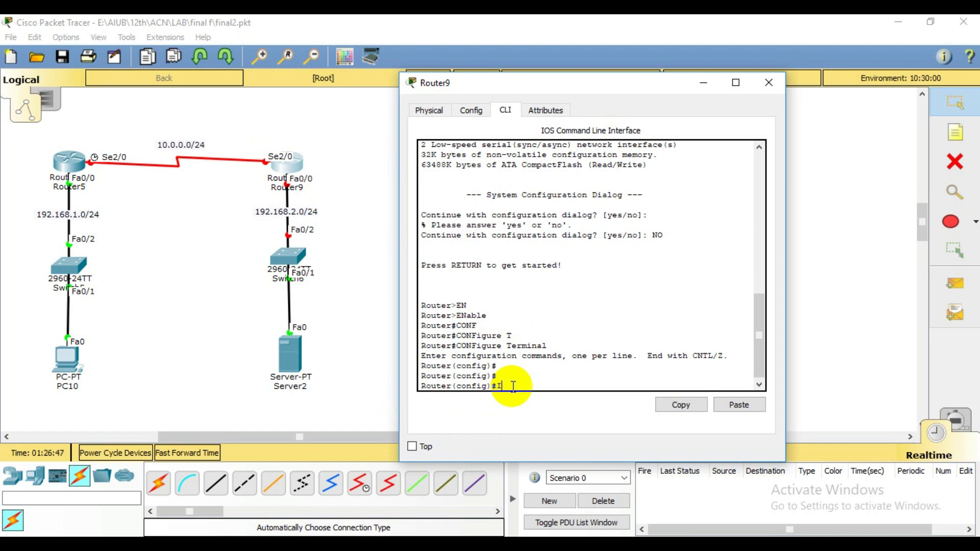
key("Tab")
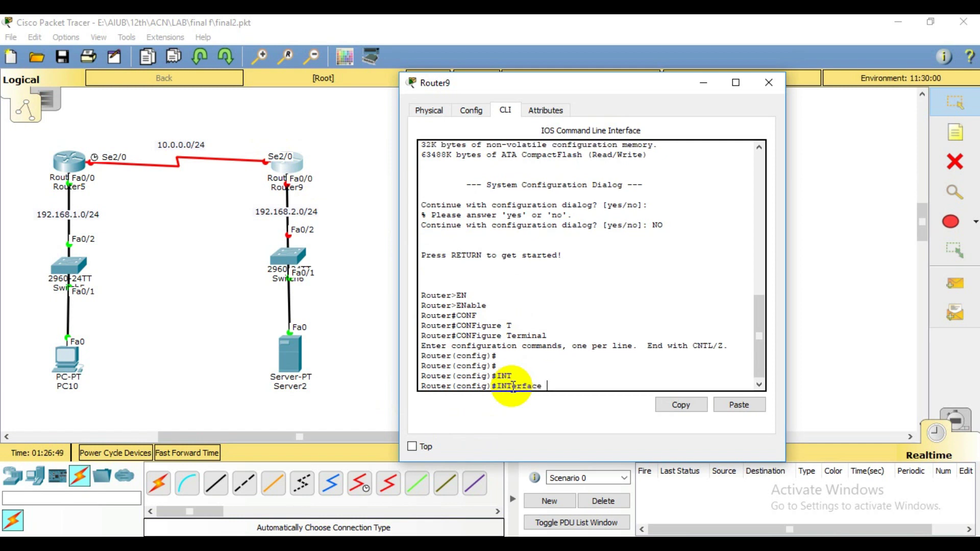
type("F")
key("Tab")
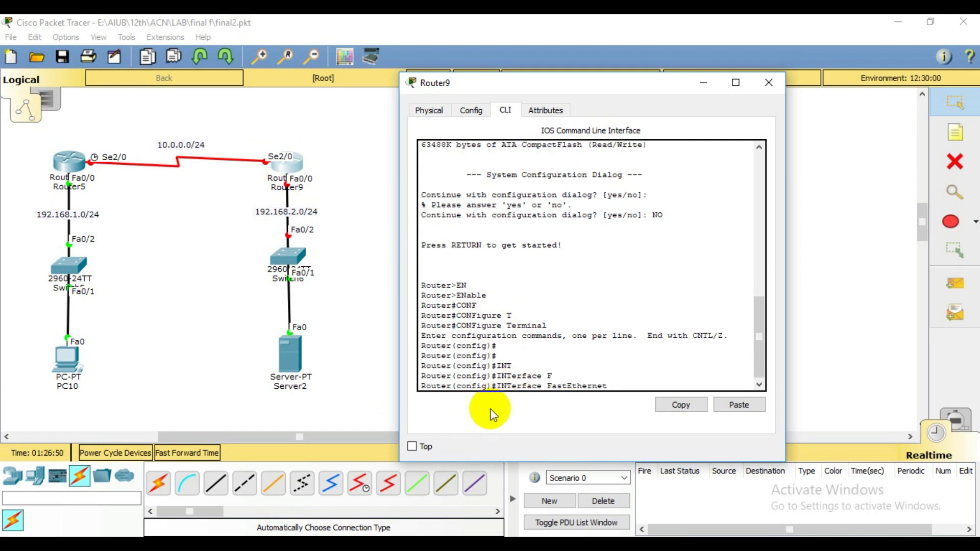
type("0/0")
key("Return")
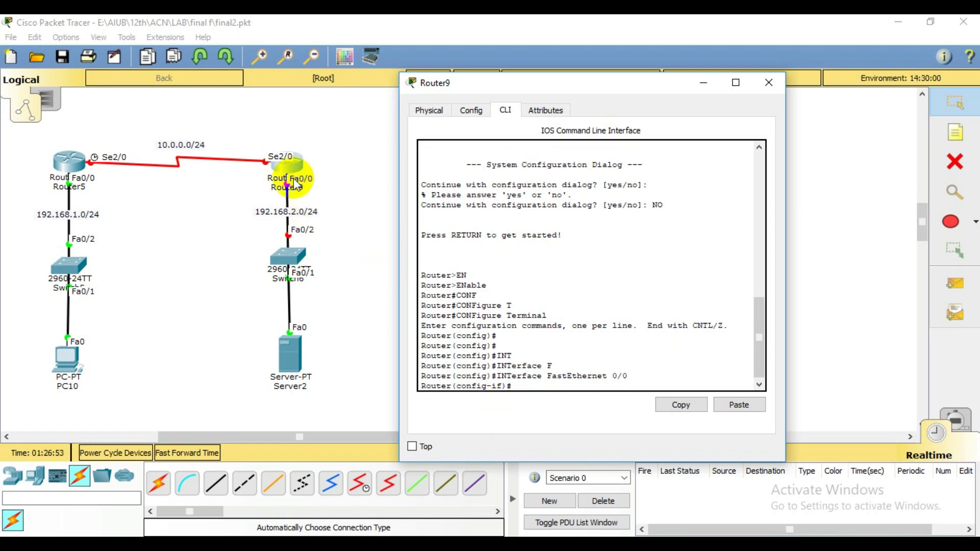
- Assign IP address 192.168.2.1 with mask 255.255.255.0 to Router9's FastEthernet 0/0 interface
left_click_drag(221, 196, 385, 415)
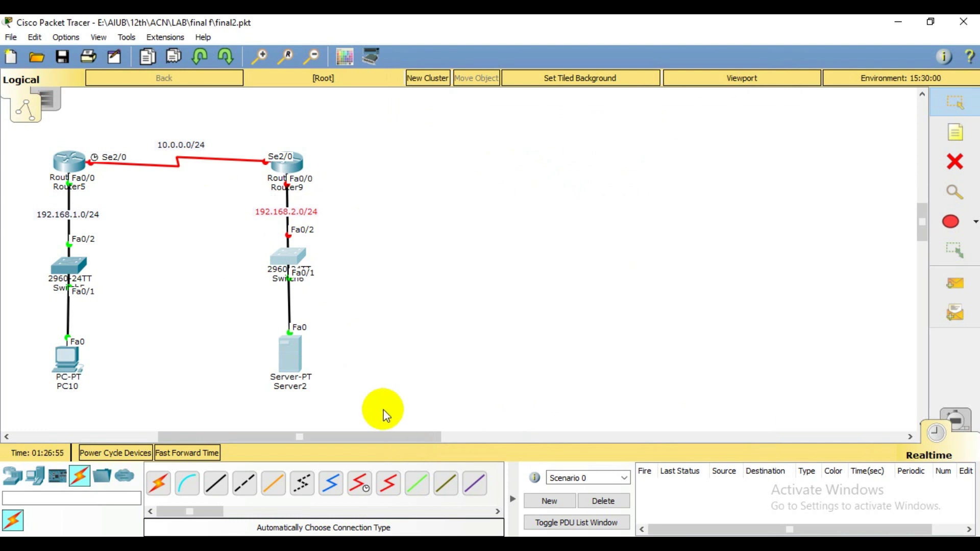
left_click(287, 162)
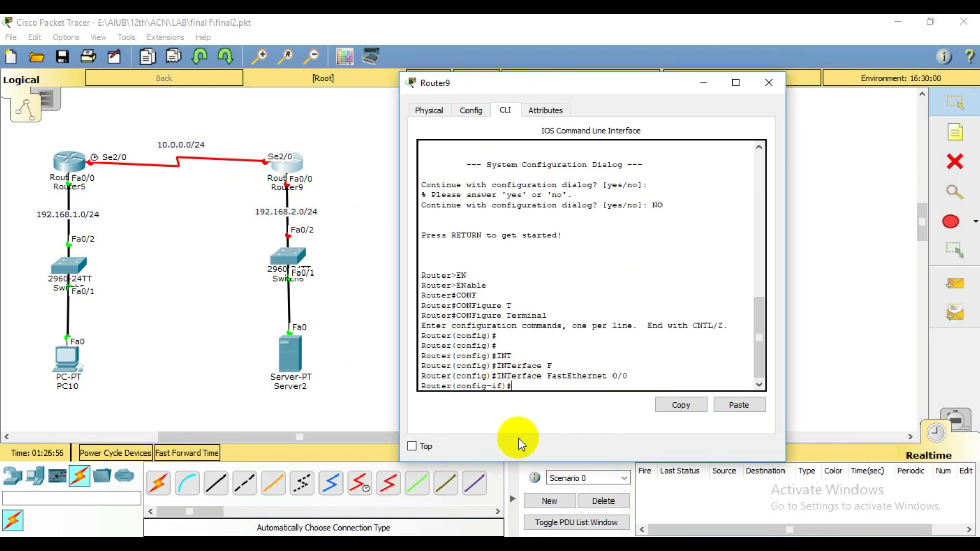
type("IP ADD")
key("Tab")
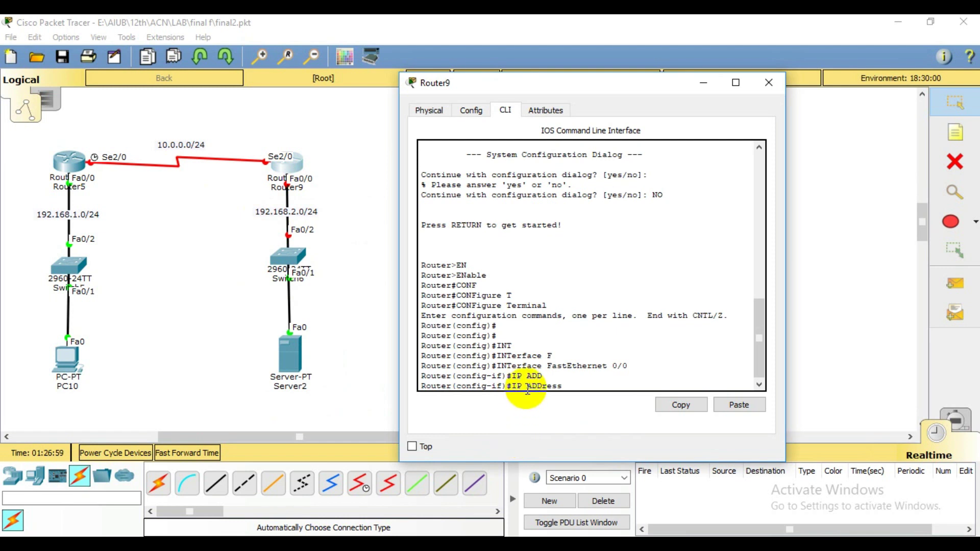
left_click_drag(542, 389, 565, 390)
left_click(573, 390)
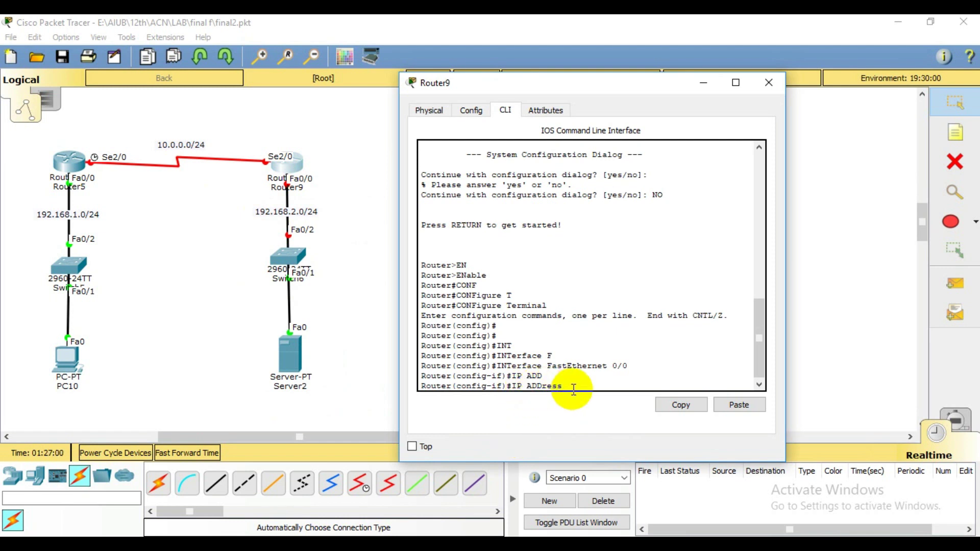
type("192")
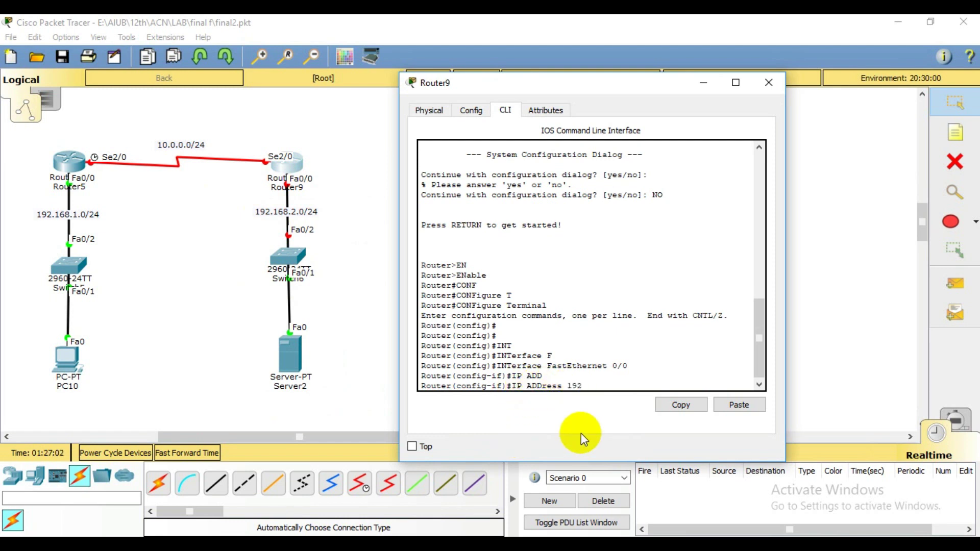
type(".168.2.1 255.255.255.0")
key("Return")
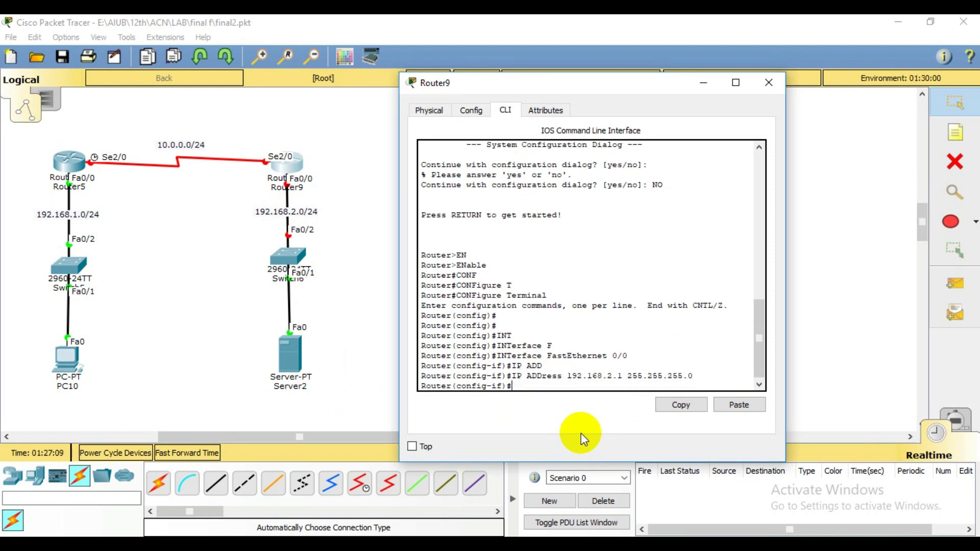
- Enable Router9's FastEthernet 0/0 interface with no shutdown
type("NO SH")
key("Tab")
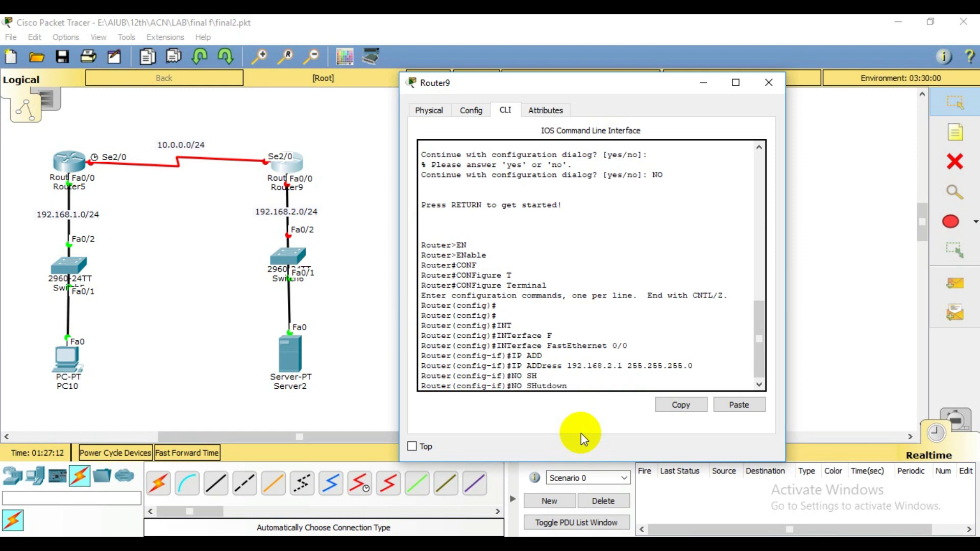
key("Return")
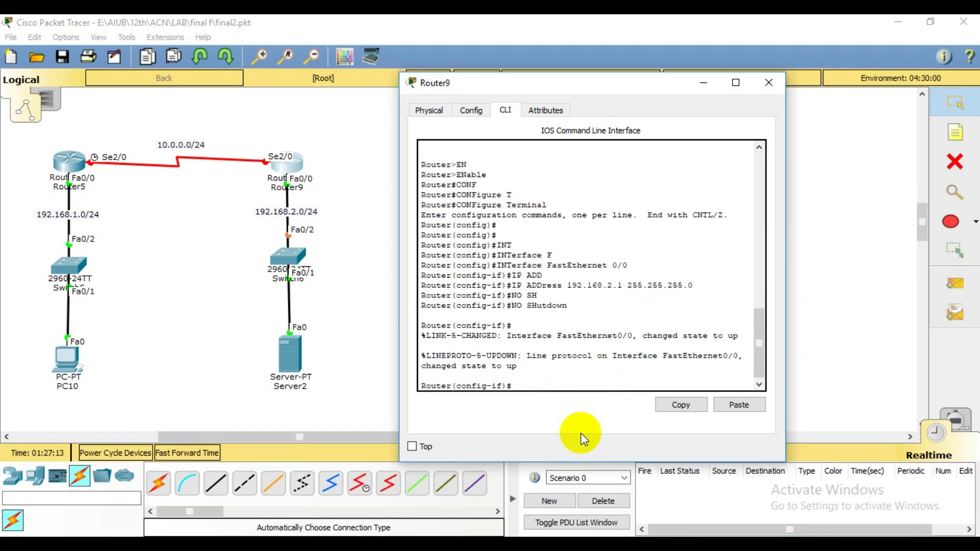
left_click_drag(240, 179, 399, 417)
left_click(285, 162)
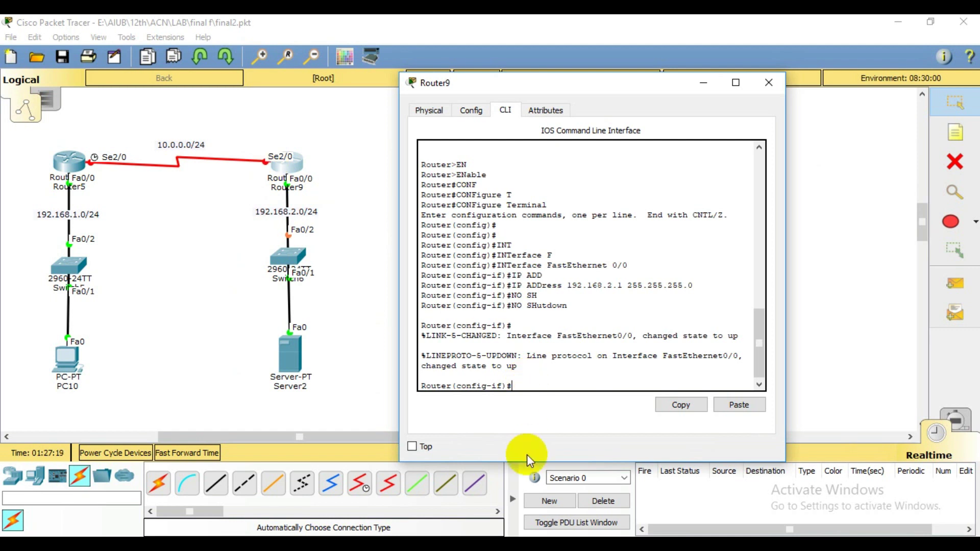
type("INT")
key("BackSpace")
key("Tab")
key("BackSpace")
key("BackSpace")
key("BackSpace")
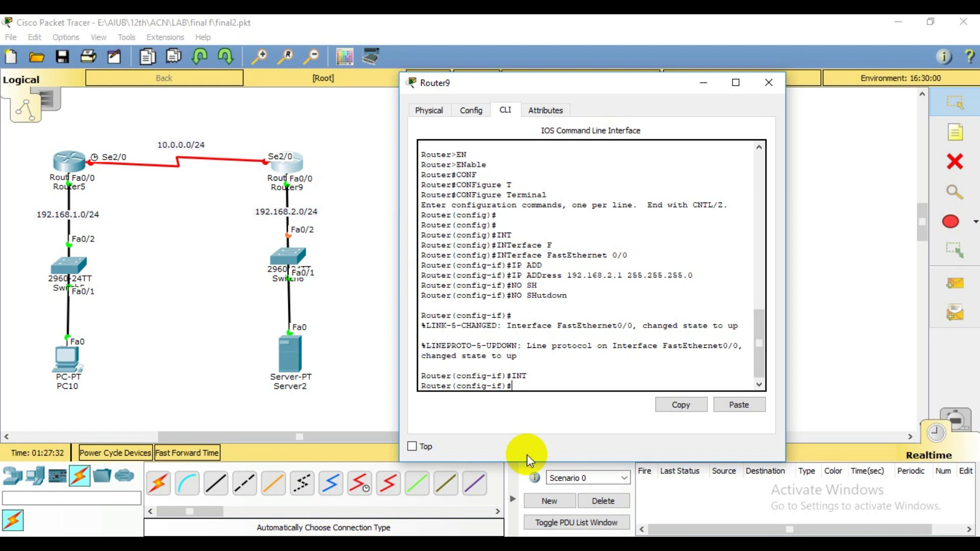
- Exit to global configuration mode on Router9 and enter interface configuration mode for Serial 2/0
type("EX")
key("Return")
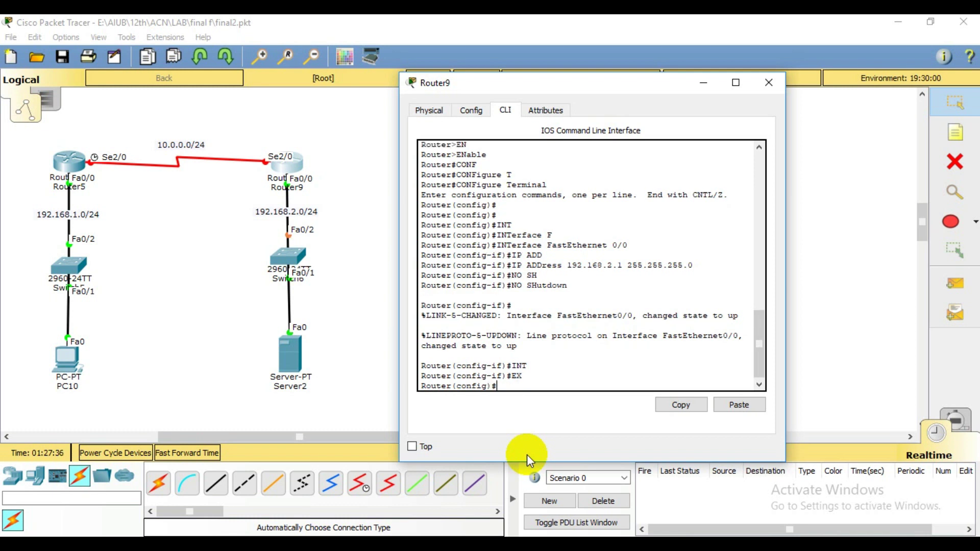
key("Return")
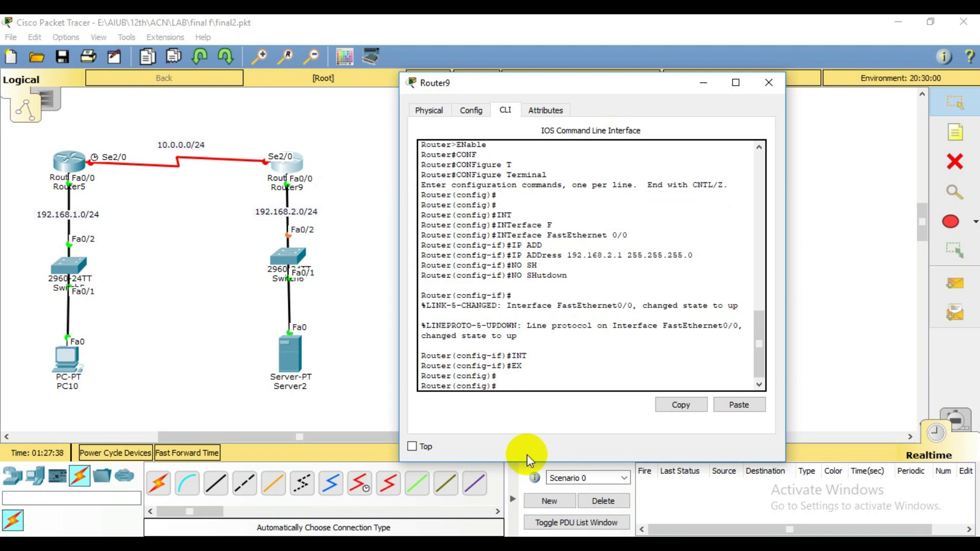
type("INT")
key("Tab")
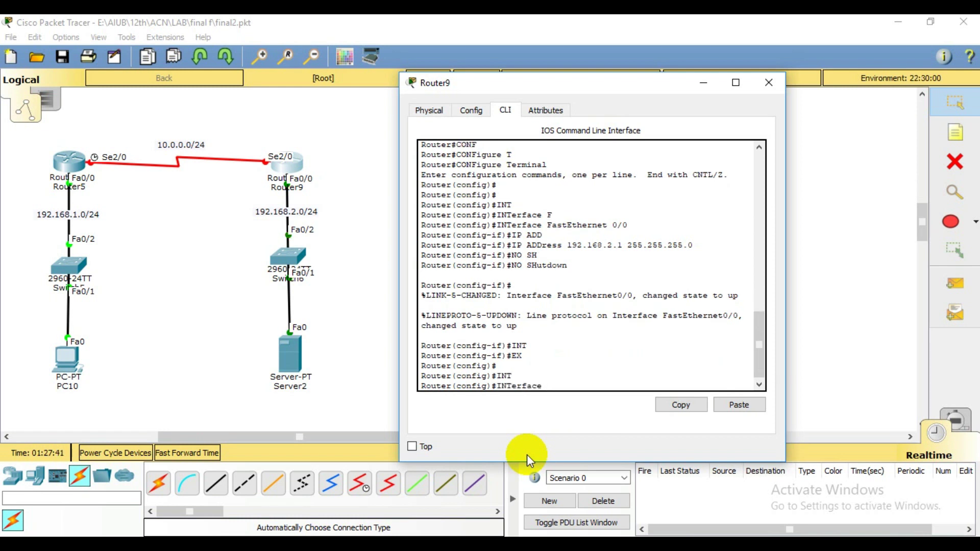
type("S")
key("Tab")
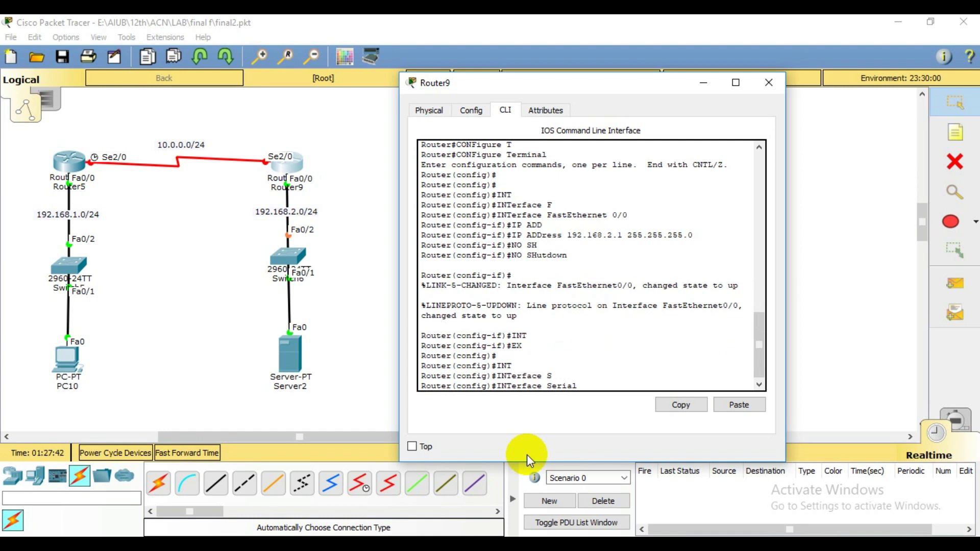
type("2/0")
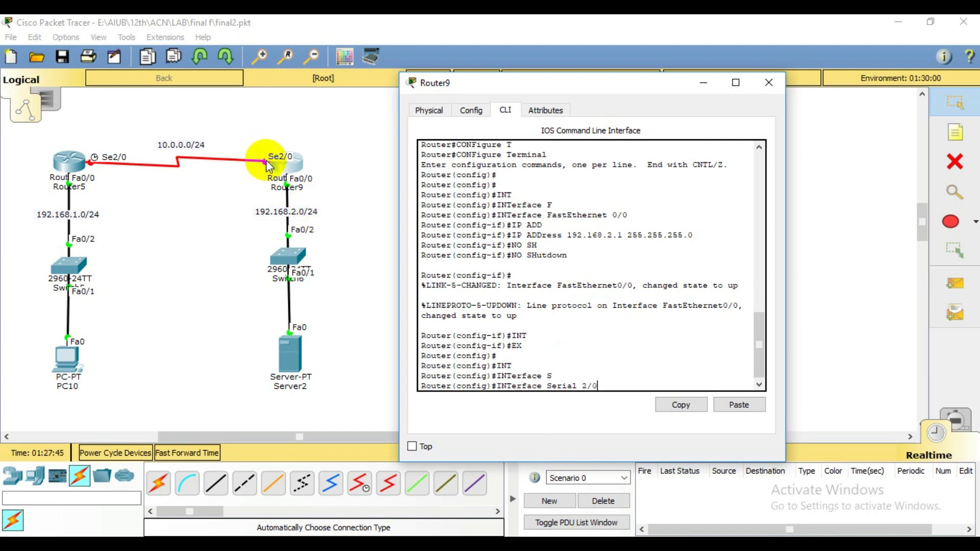
left_click(151, 136)
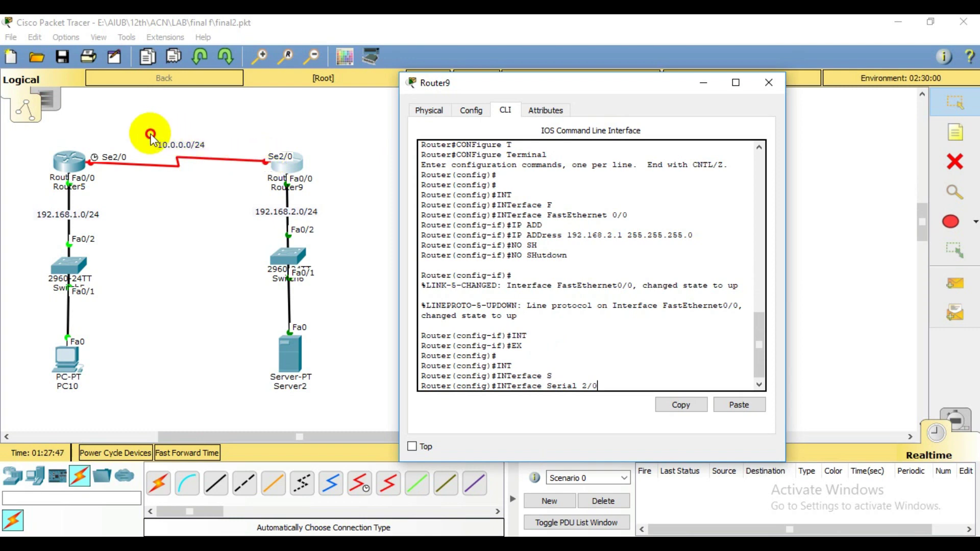
left_click(267, 170)
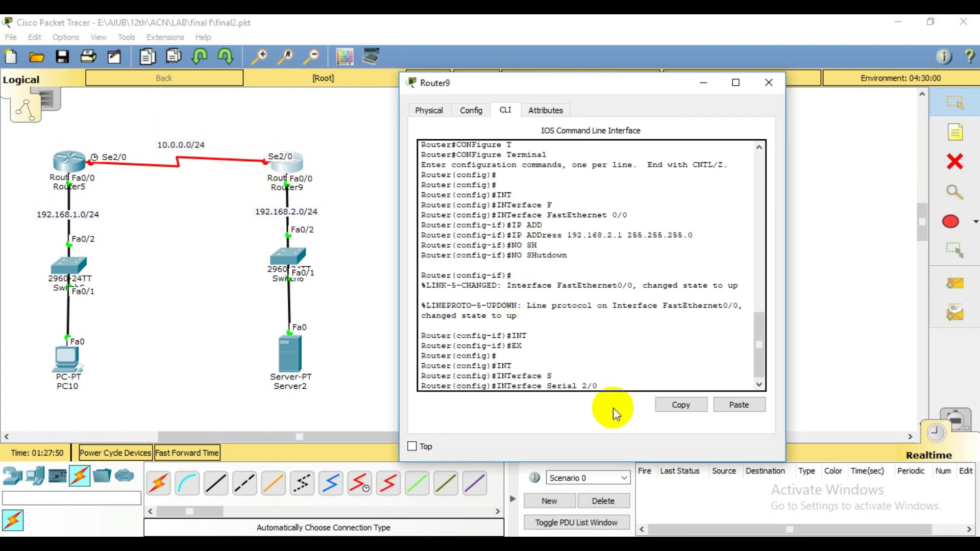
key("Return")
- Assign IP address 10.0.0.2 with mask 255.255.255.0 to Router9's Serial 2/0 interface
type("IP ADD")
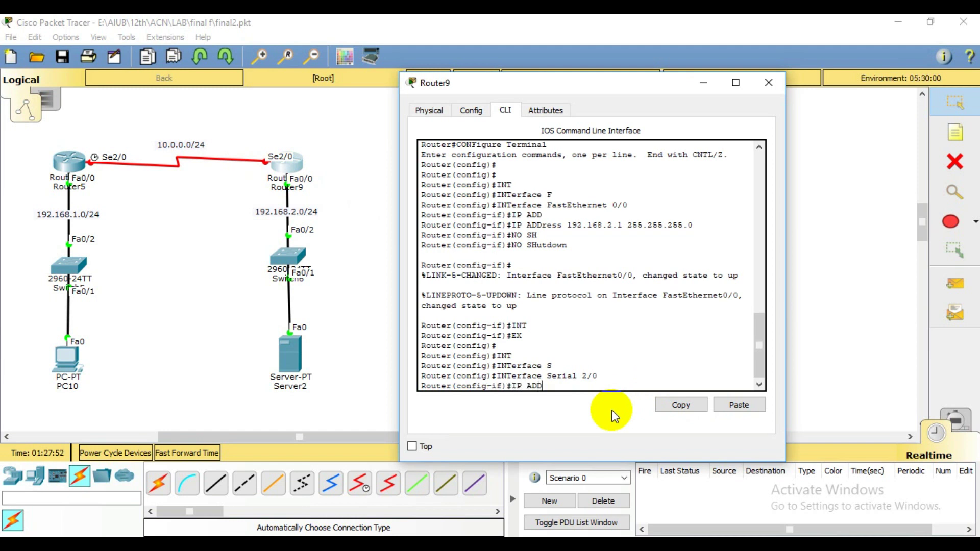
key("Tab")
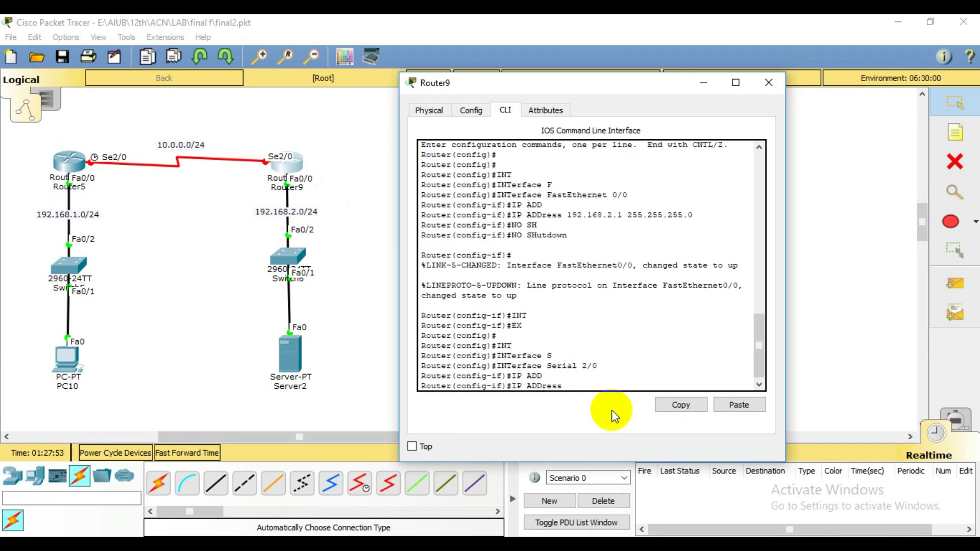
type("10.0.0.2 255.255.255.0")
key("Return")
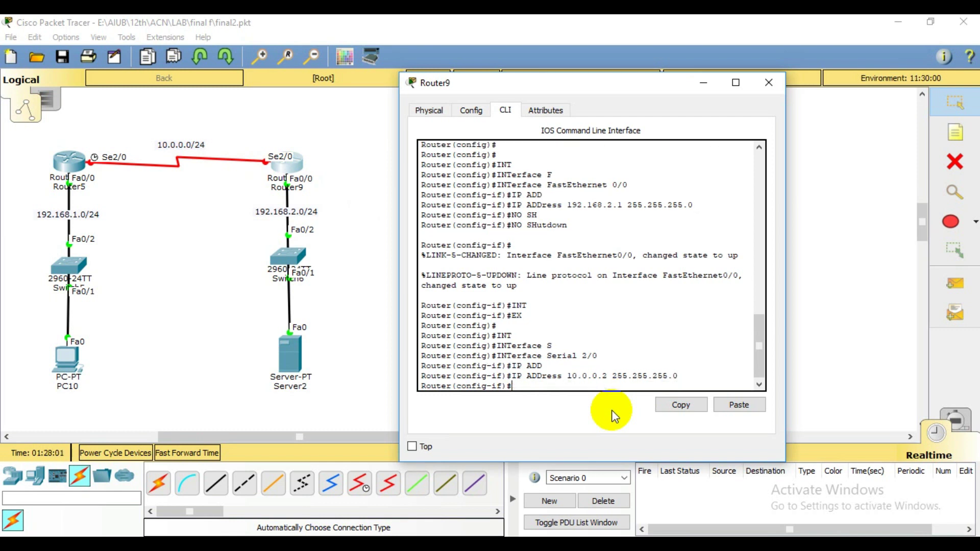
- Enable Router9's Serial 2/0 interface with no shutdown
type("NO SH")
key("Tab")
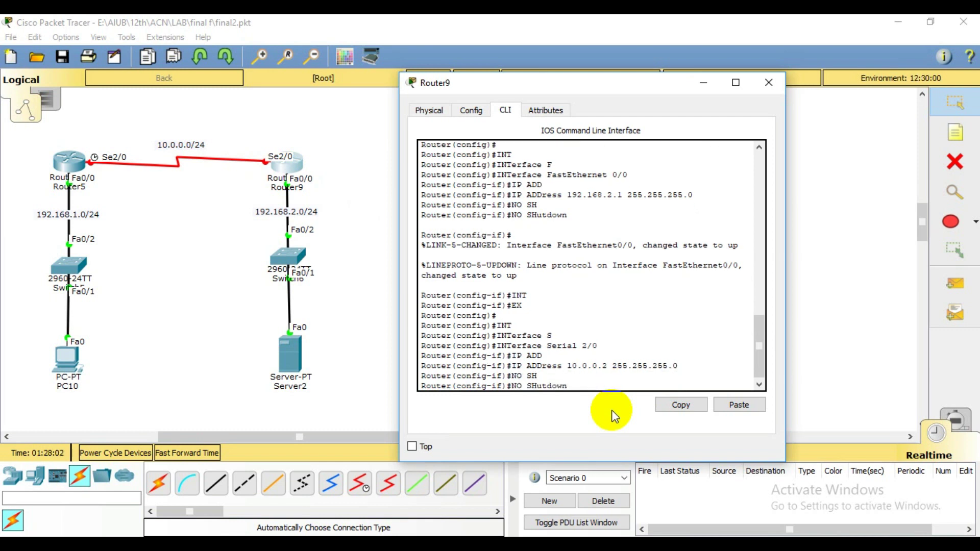
key("Return")
key("Return")
key("Return")
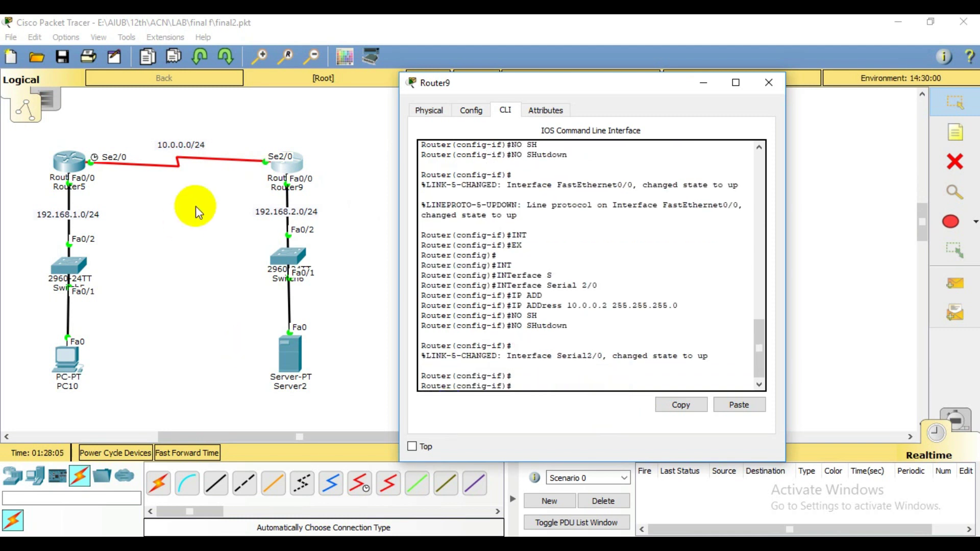
- Reopen Router5's command line and exit its interface configuration to return to global configuration mode
left_click_drag(22, 123, 363, 418)
left_click(363, 418)
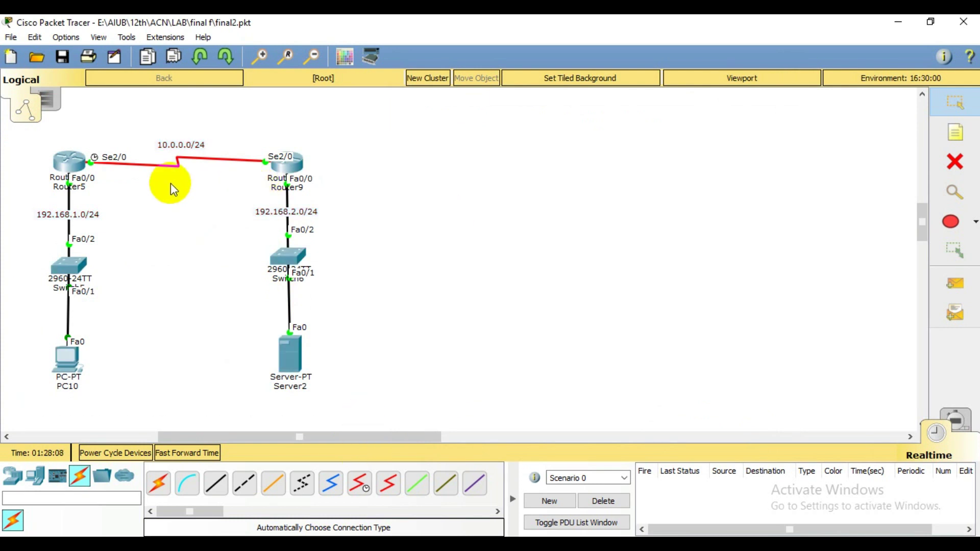
left_click(63, 166)
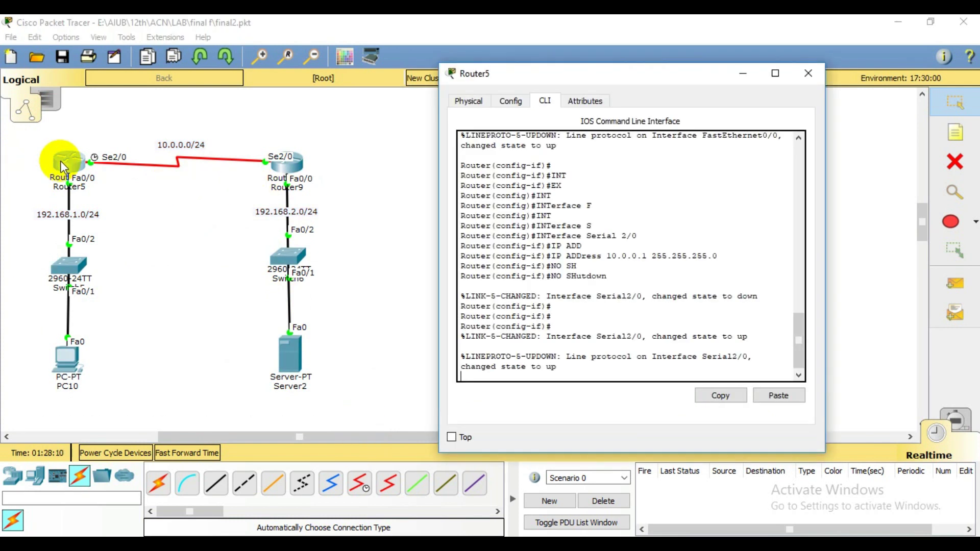
key("Return")
key("Return")
key("Return")
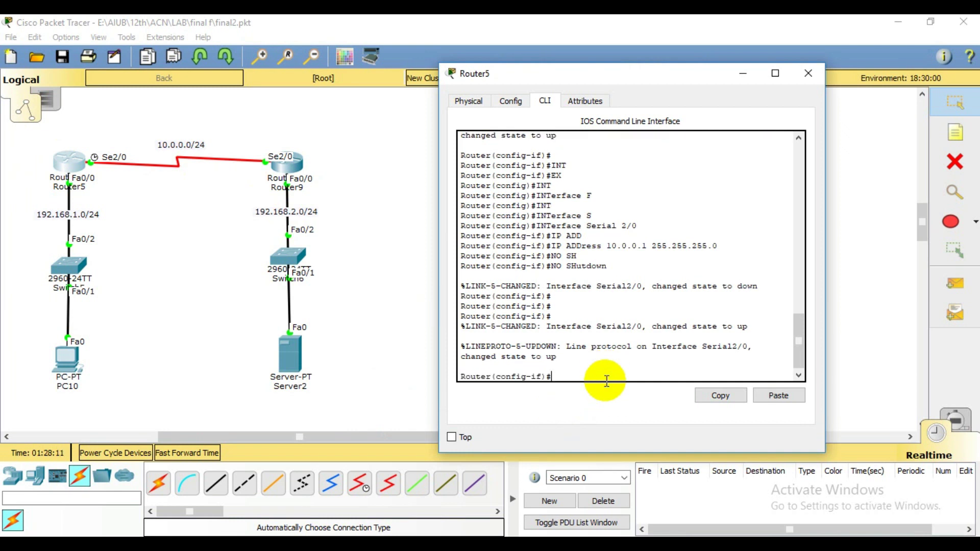
type("EX")
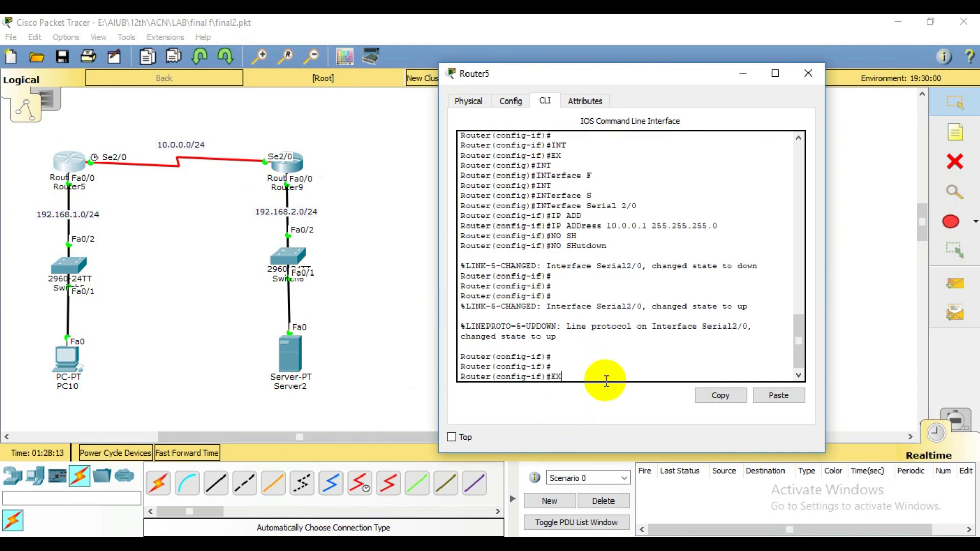
key("Tab")
key("Return")
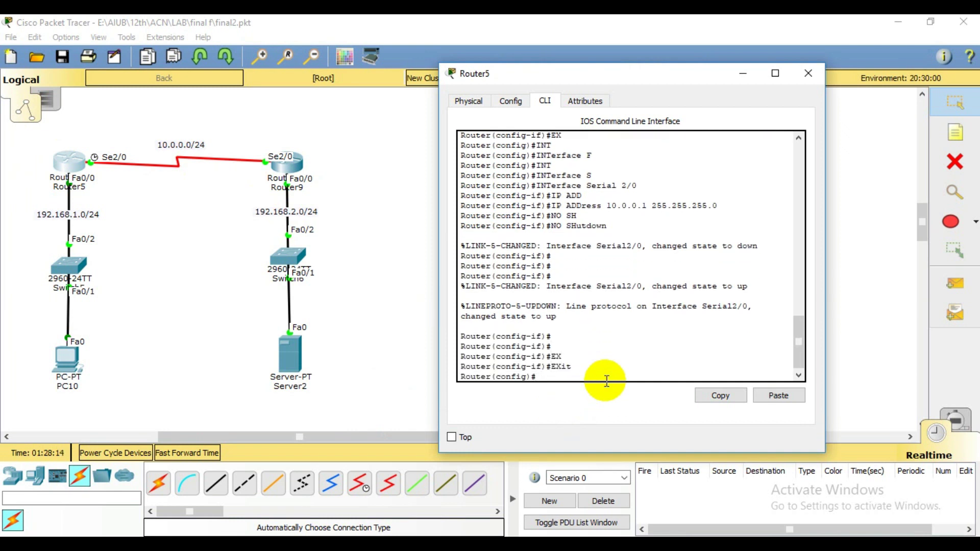
key("Return")
key("Return")
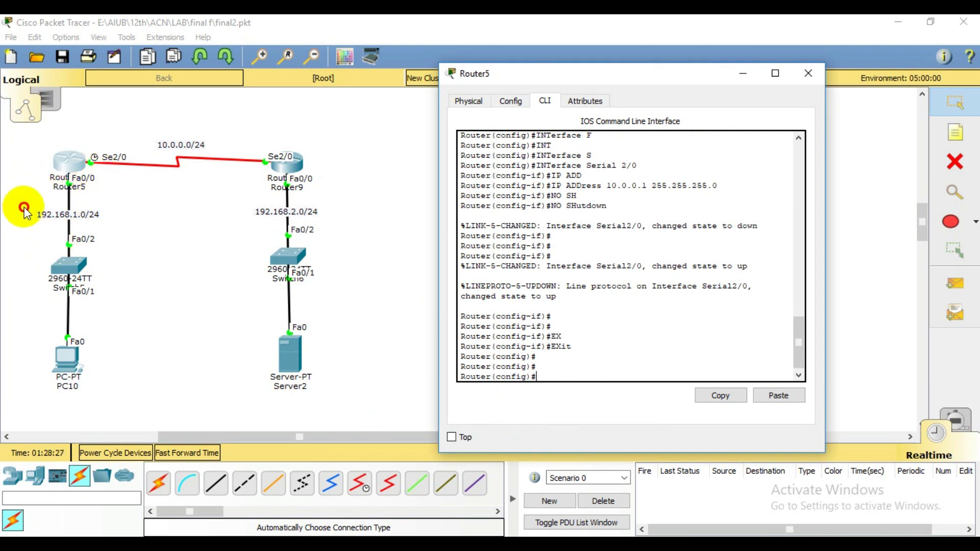
left_click_drag(23, 205, 134, 235)
left_click(171, 145)
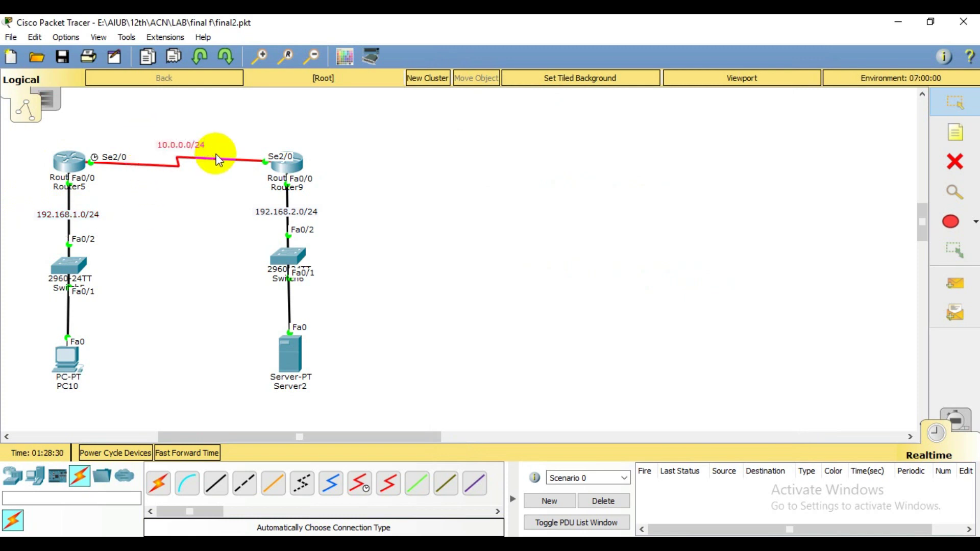
left_click(231, 201)
left_click_drag(232, 201, 359, 399)
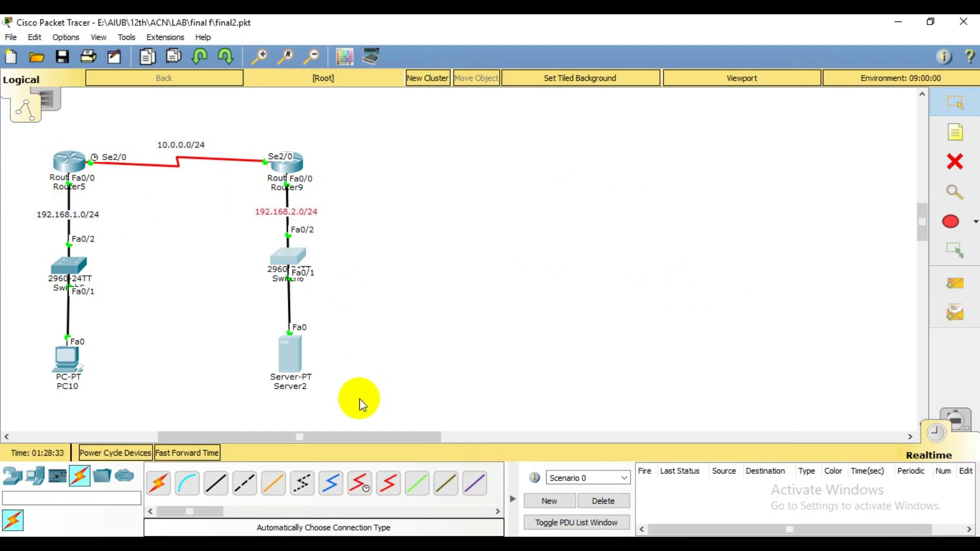
- Begin a static route command on Router5 for destination network 192.168.2.0 with mask 255.255.255.0
left_click_drag(232, 201, 356, 417)
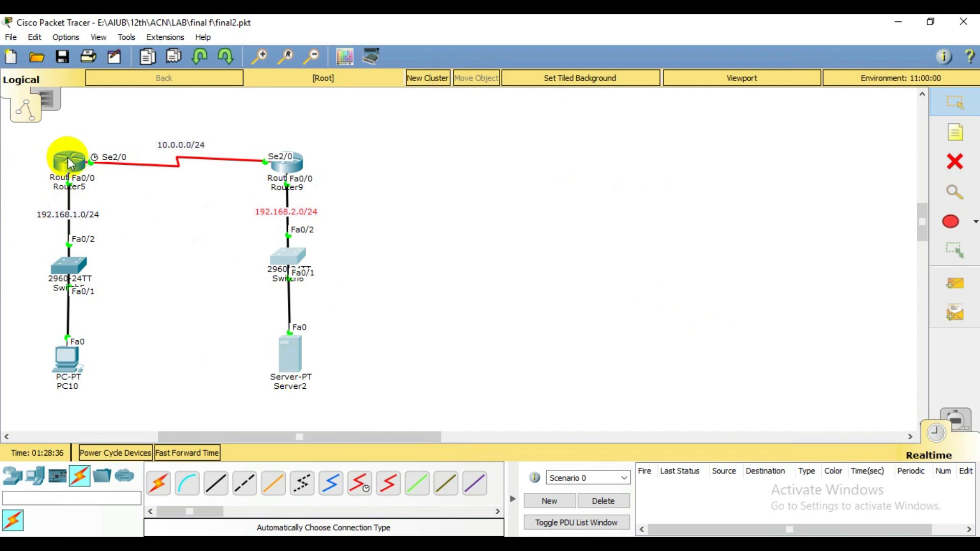
mouse_move(69, 162)
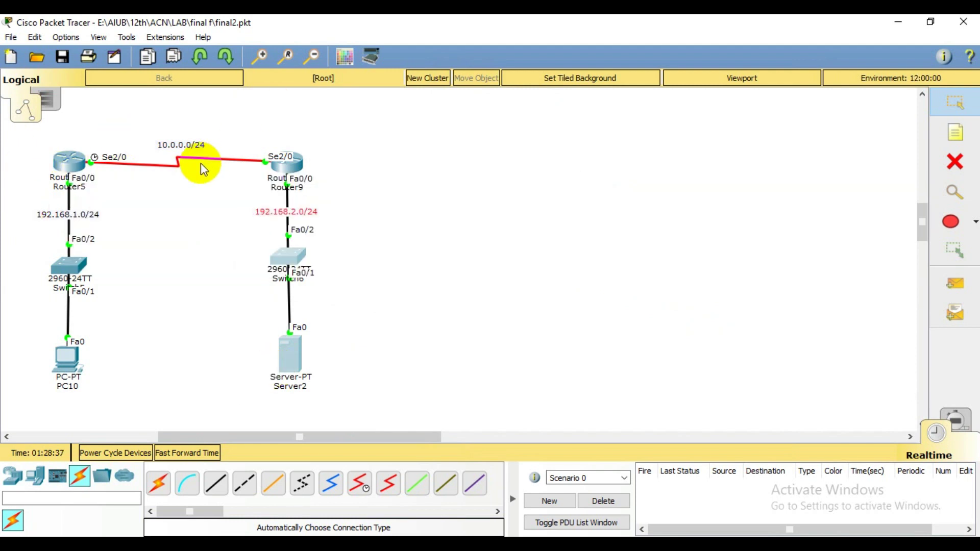
left_click(72, 163)
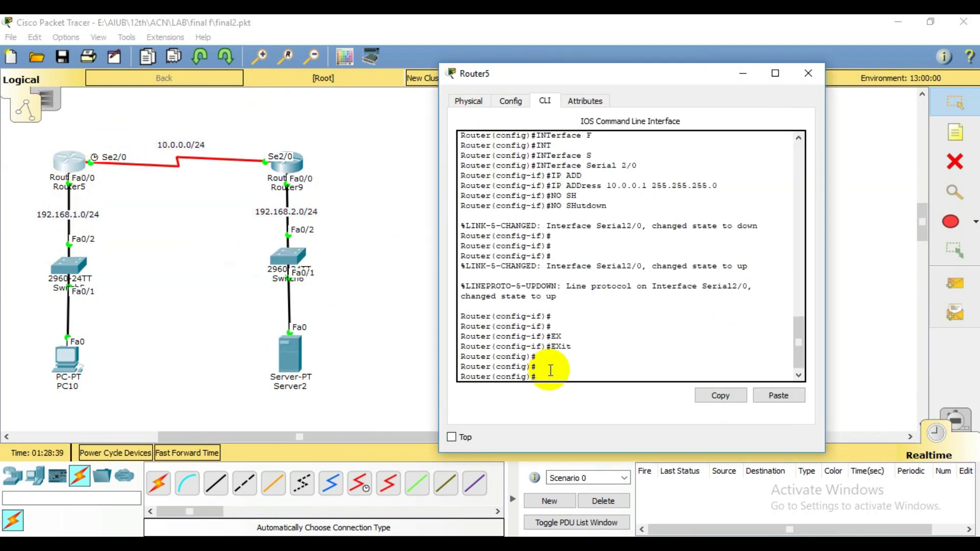
type("IP")
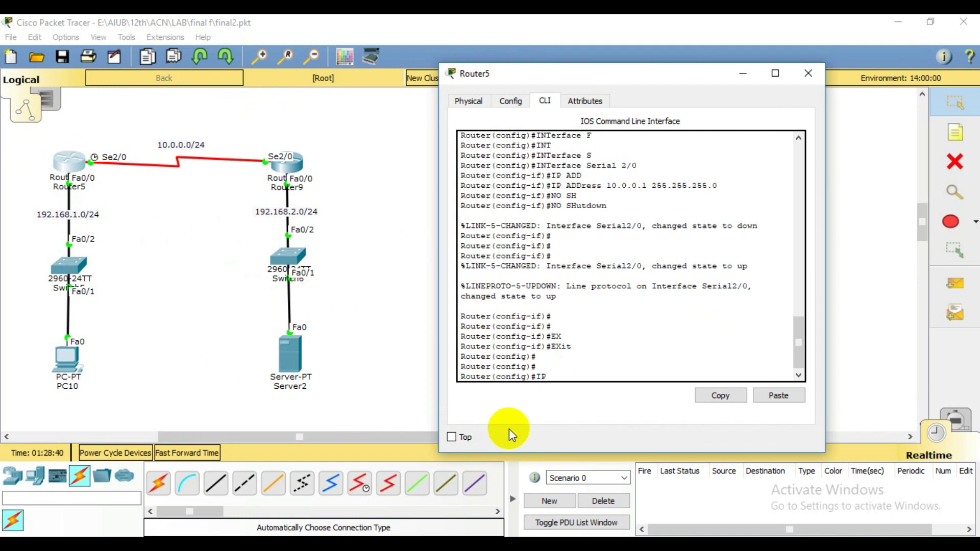
type(" ROUT")
key("Tab")
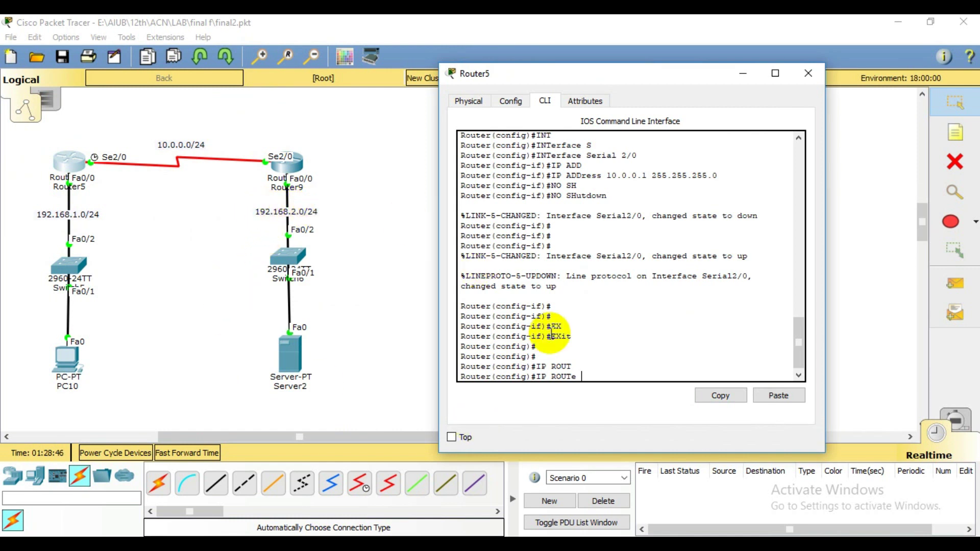
type("92.")
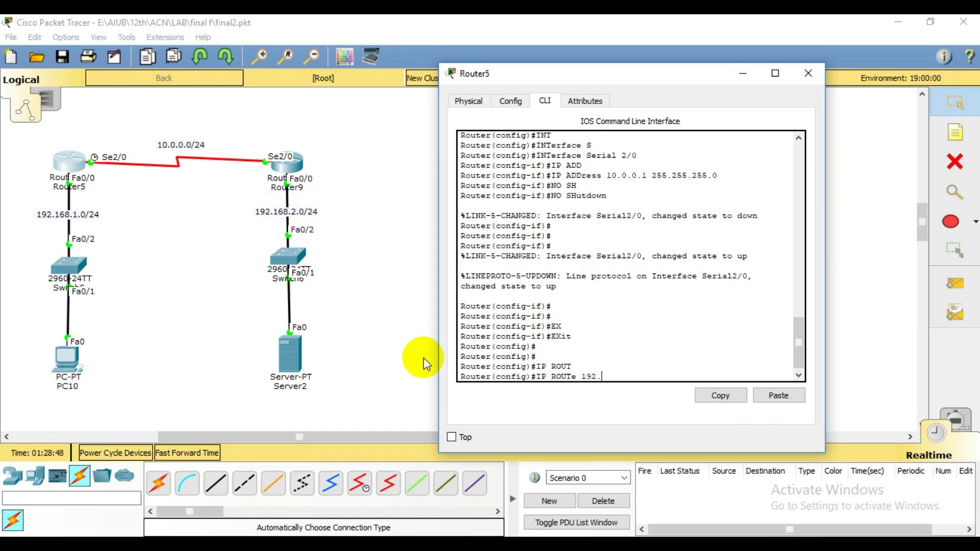
type("168.2.0 255.255.255.0")
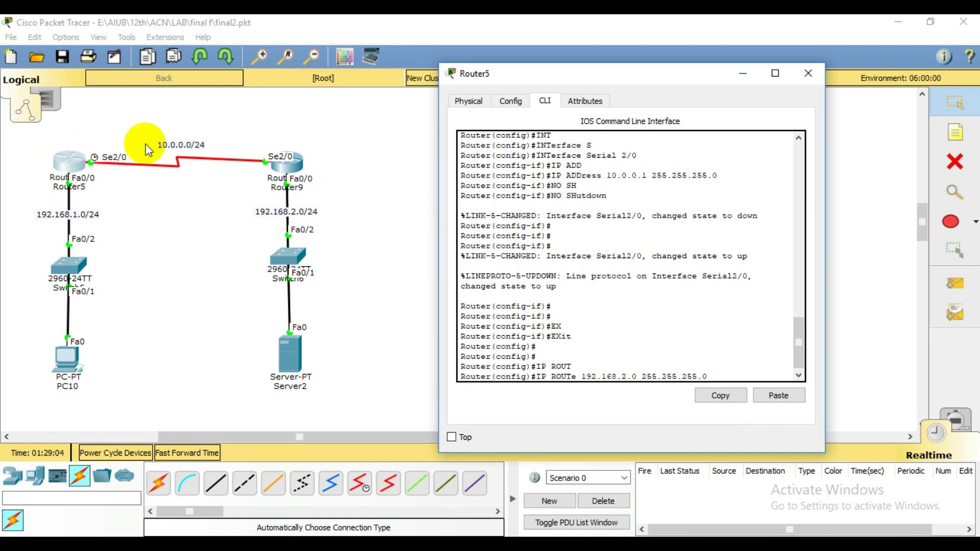
- Complete Router5's static route with next-hop address 10.0.0.2 and submit it
left_click(196, 147)
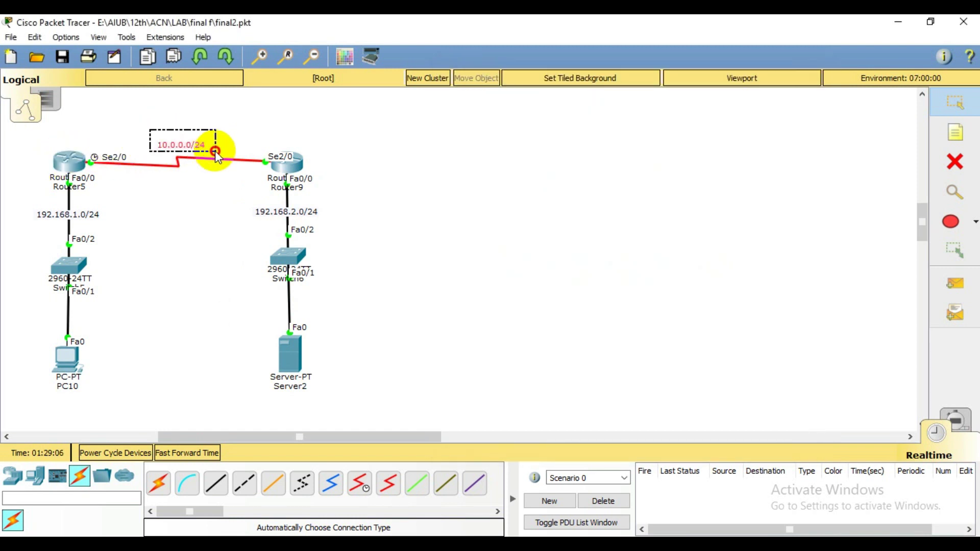
left_click(215, 152)
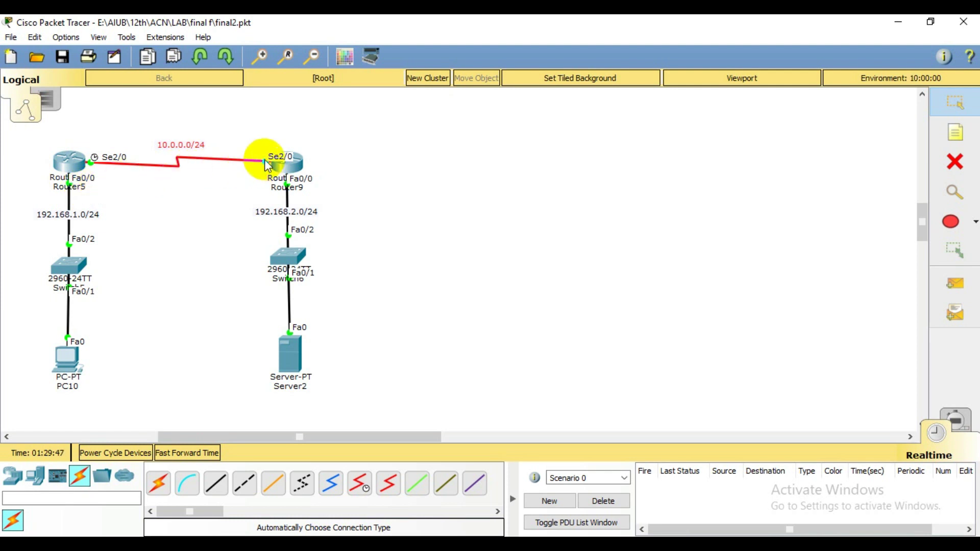
left_click_drag(254, 151, 265, 173)
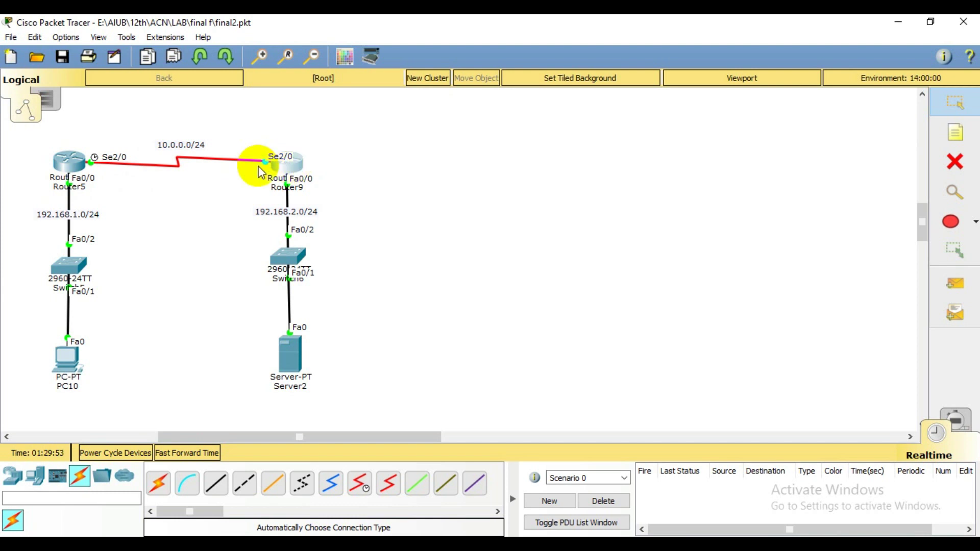
left_click(63, 156)
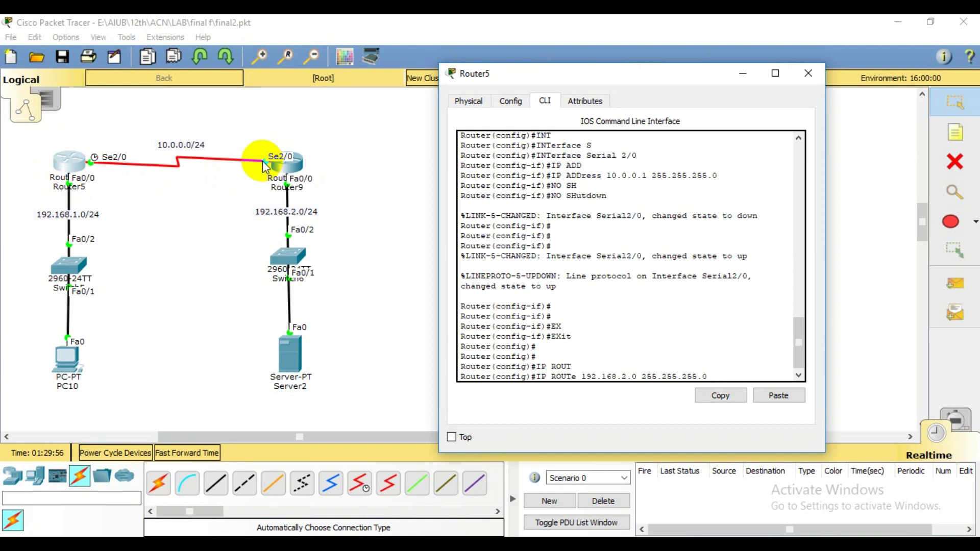
left_click(199, 145)
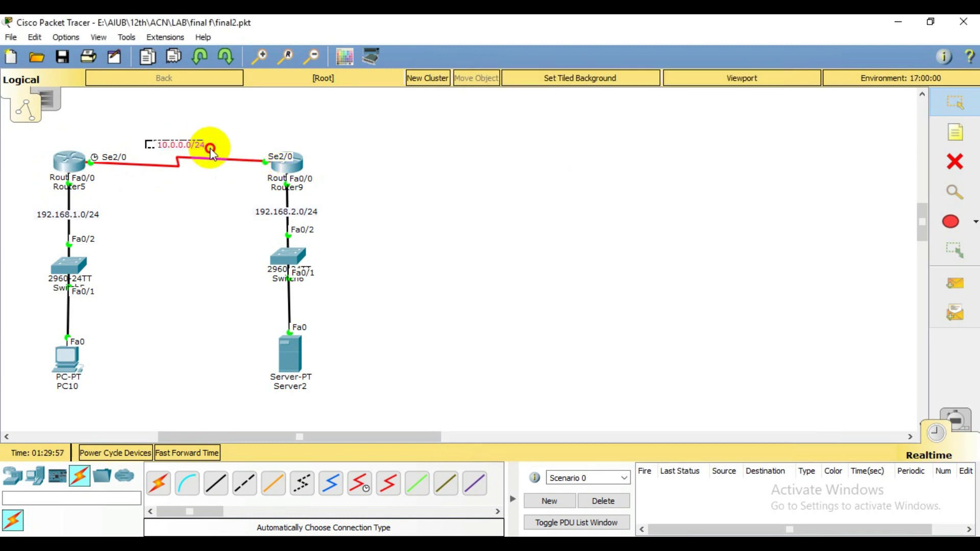
left_click(66, 159)
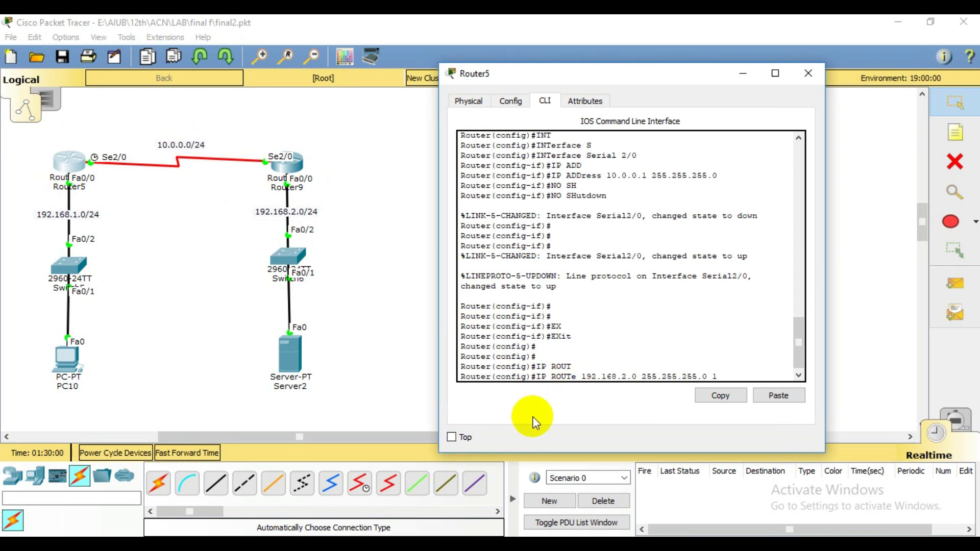
type("0.0.0.2")
key("Return")
key("Return")
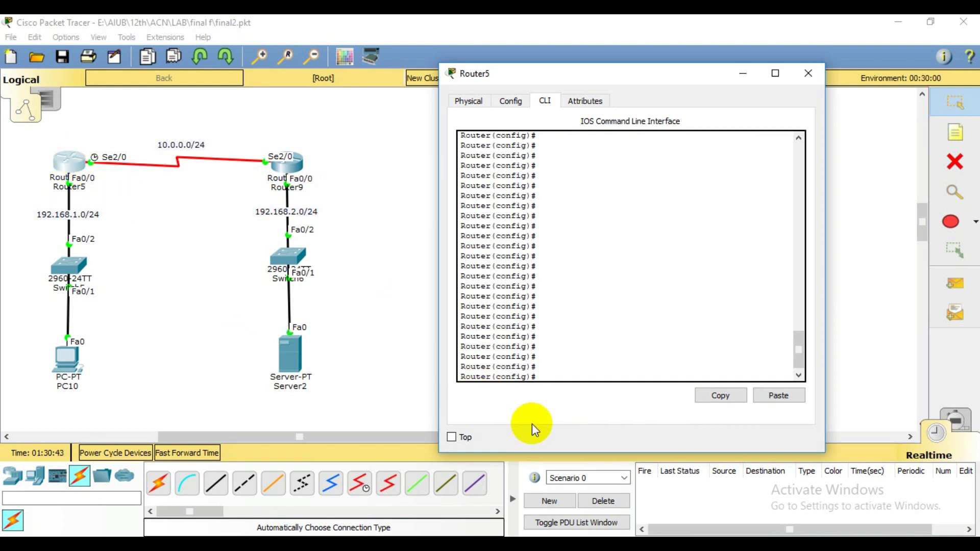
- Display Router5's IP routing table with DO SHOW IP ROUTE and examine its directly connected and static entries
type("S")
key("BackSpace")
type("DO SH")
key("Tab")
type("OW IP ROUT")
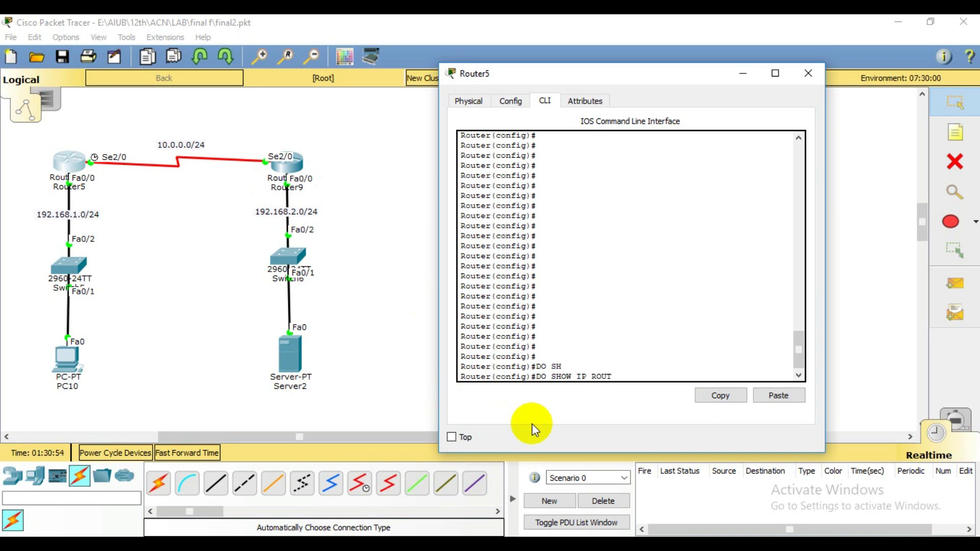
type("E")
key("Return")
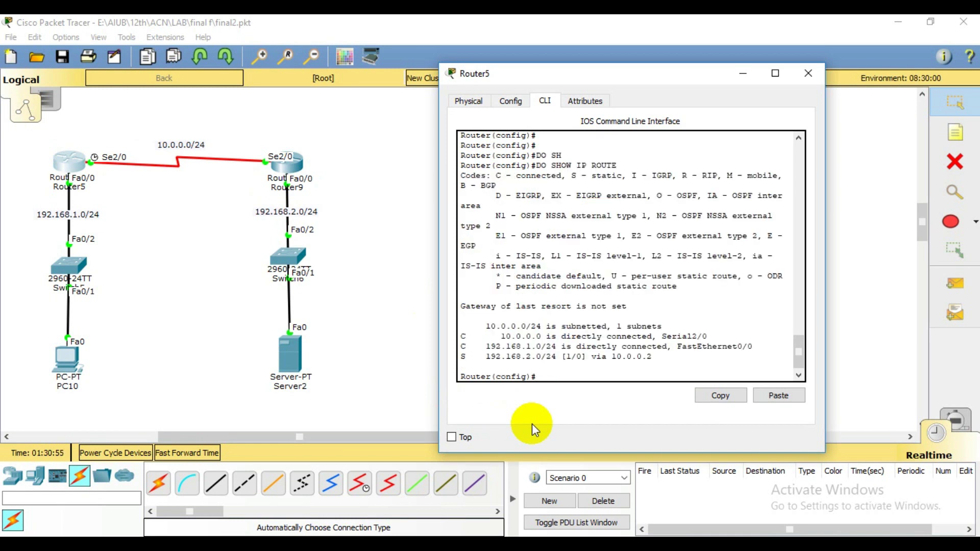
left_click_drag(536, 165, 619, 165)
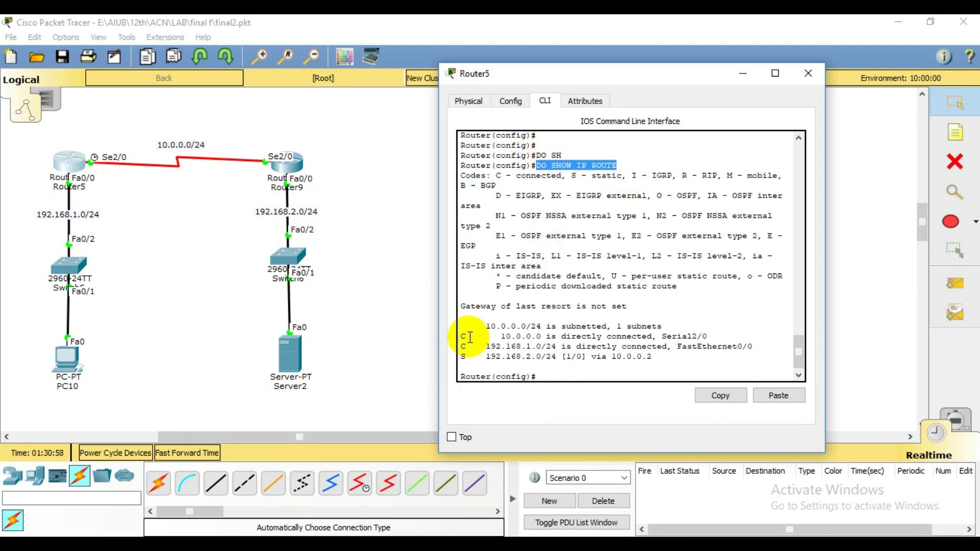
left_click_drag(462, 337, 753, 347)
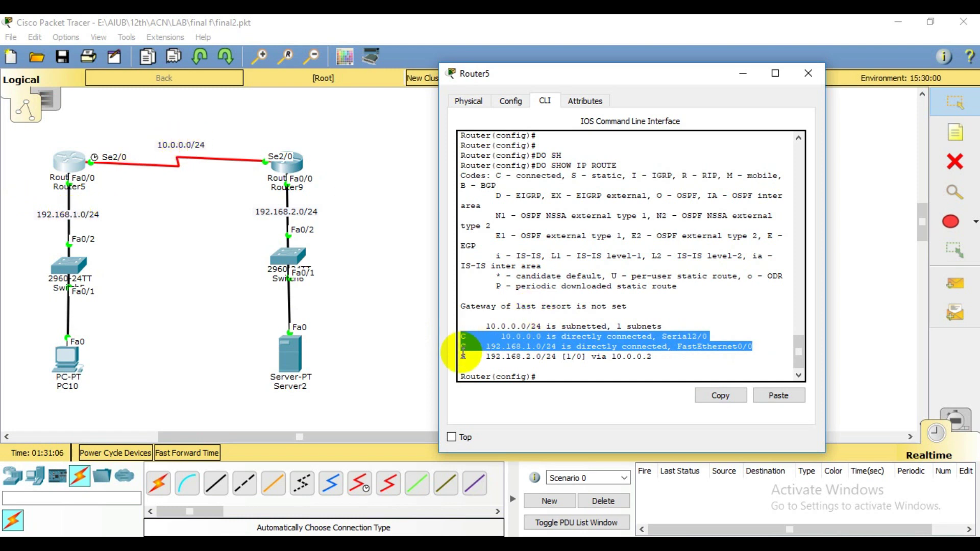
left_click_drag(464, 357, 661, 355)
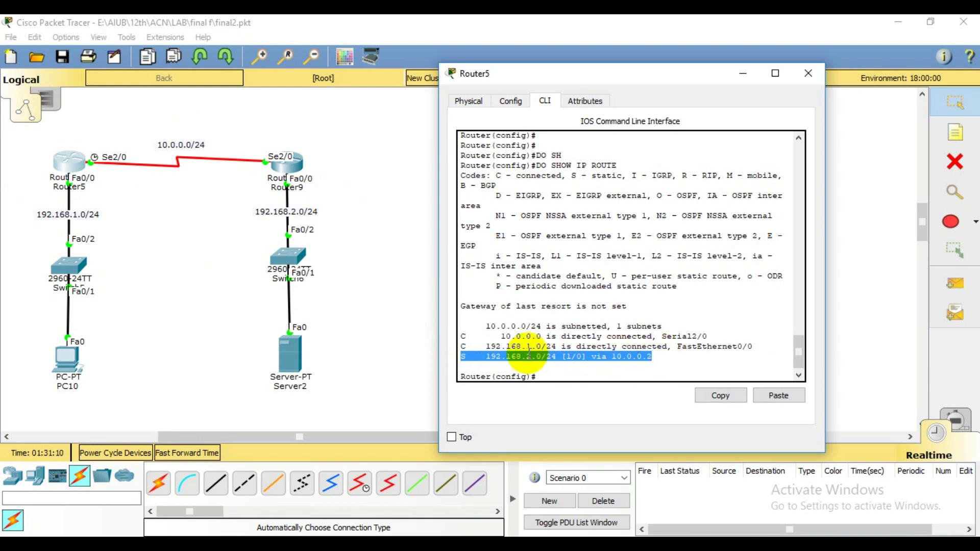
left_click(527, 356)
left_click_drag(463, 356, 652, 356)
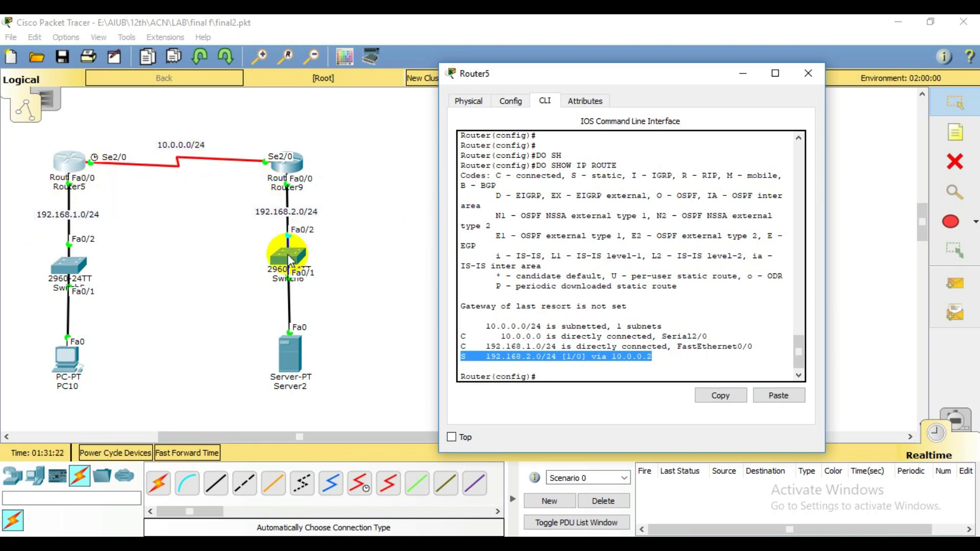
left_click_drag(462, 337, 653, 358)
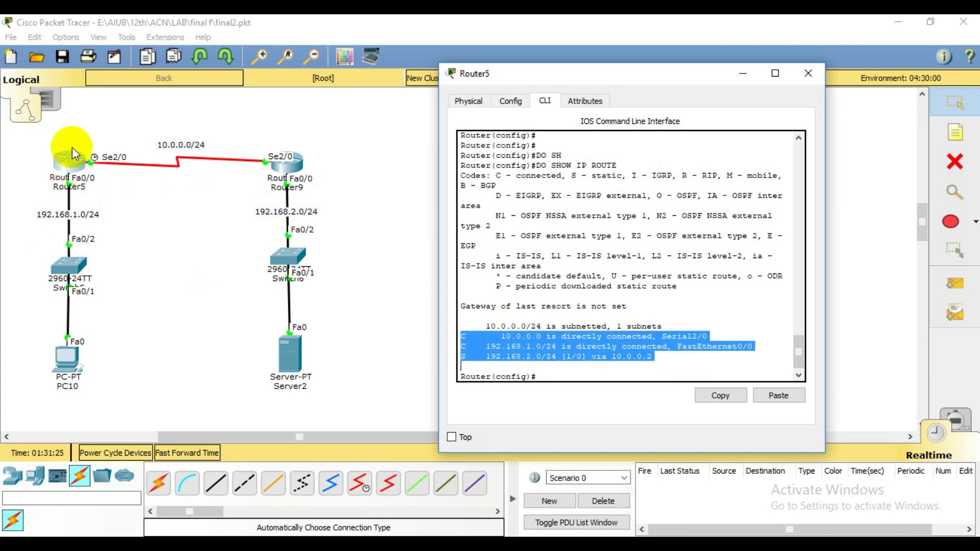
- Open Router9's command line and exit interface configuration to return to global configuration mode
left_click(284, 170)
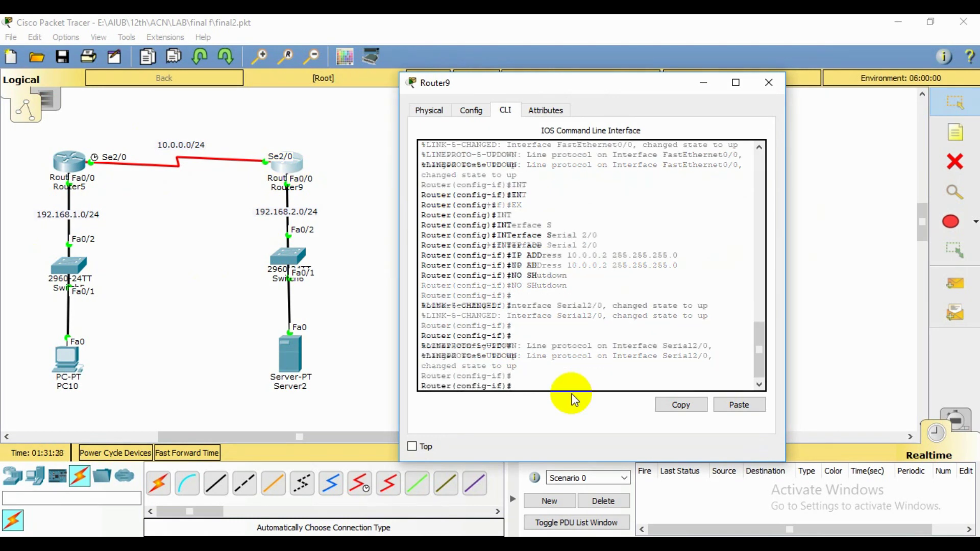
type("EX")
key("Return")
key("Return")
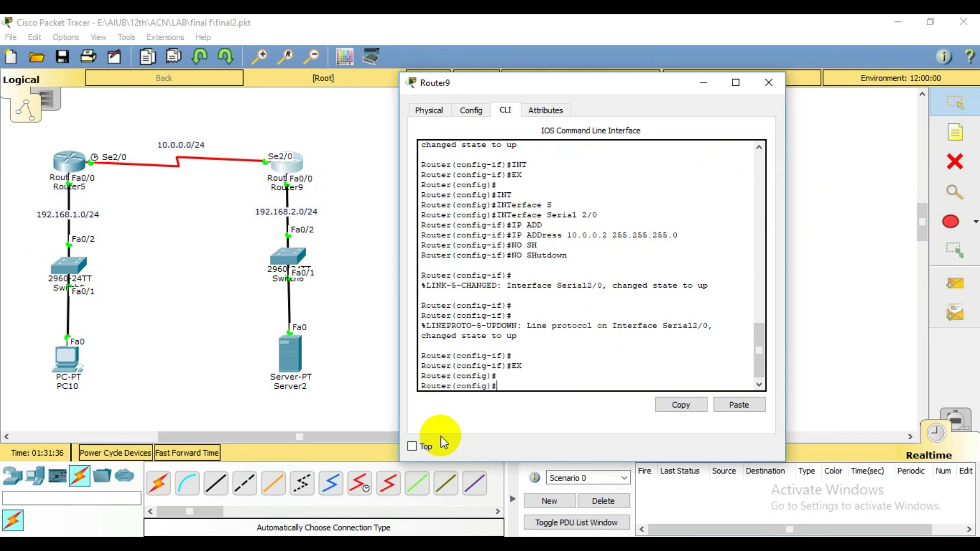
type("IP ROUTE")
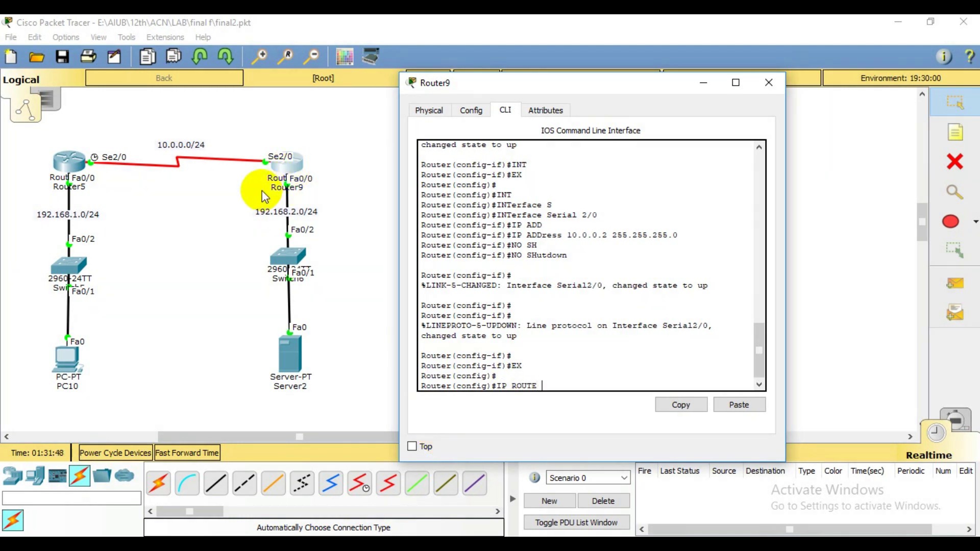
left_click_drag(238, 195, 351, 398)
left_click_drag(126, 117, 230, 185)
left_click_drag(20, 205, 119, 403)
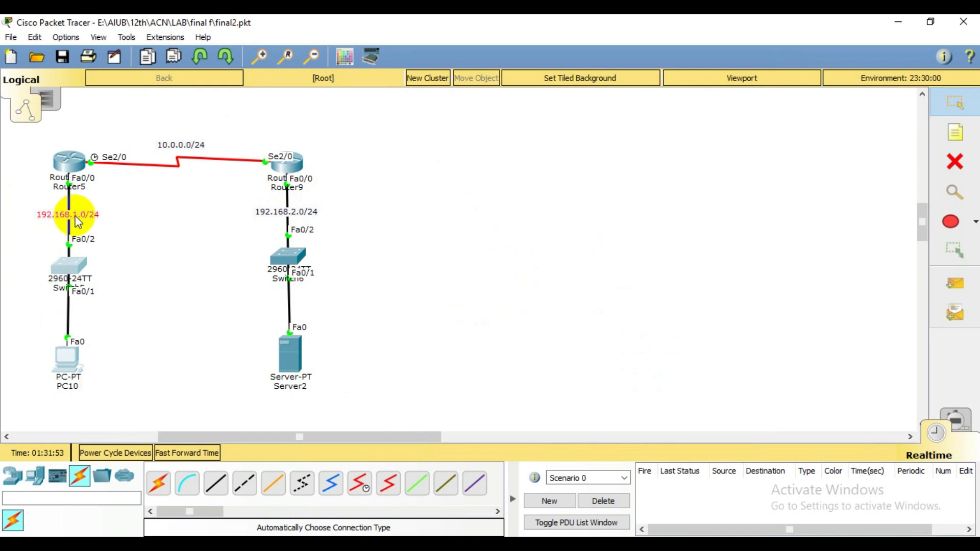
left_click(282, 161)
left_click(535, 387)
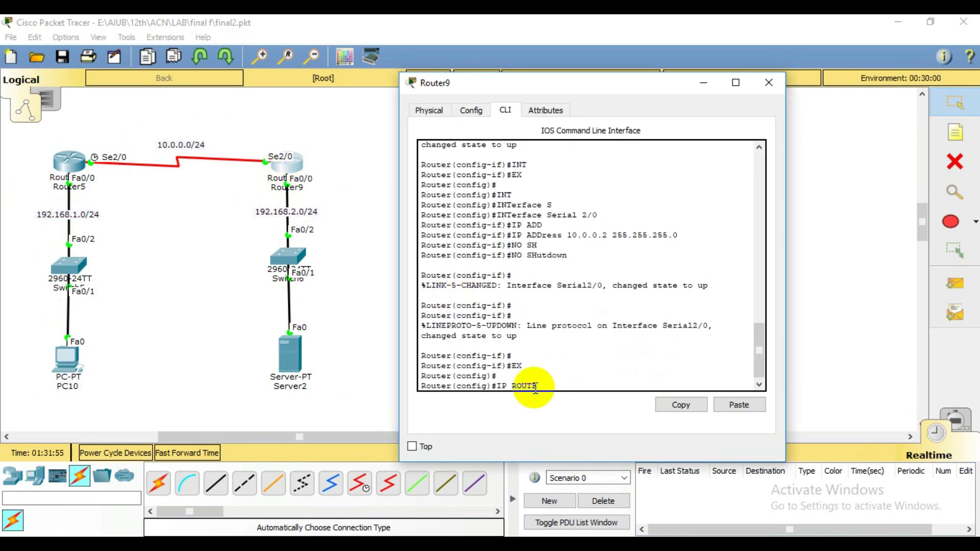
key("BackSpace")
key("BackSpace")
key("BackSpace")
key("BackSpace")
key("BackSpace")
- Display Router9's IP routing table with DO SHOW IP ROUTE and compare its connected networks with the topology
type("DO ")
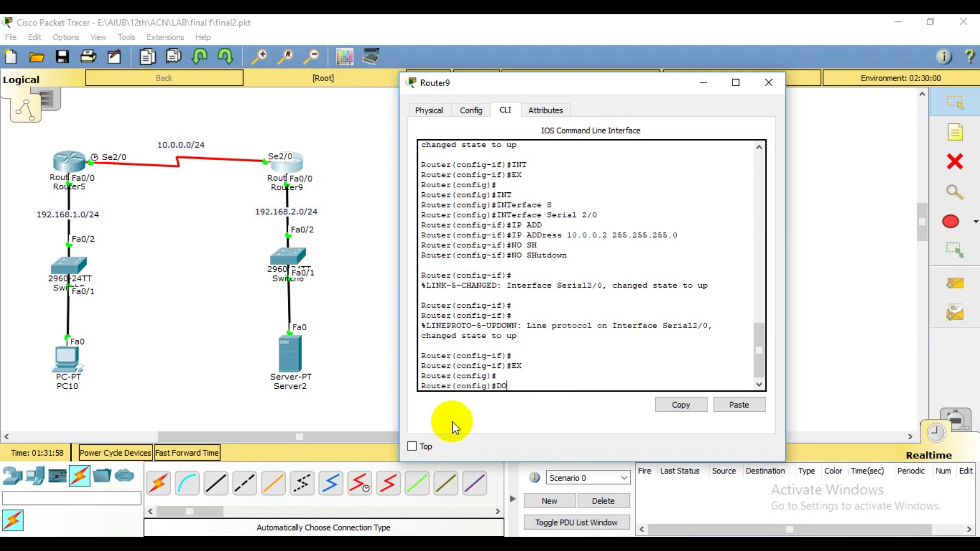
type("SHOW IP ROUTE")
key("Return")
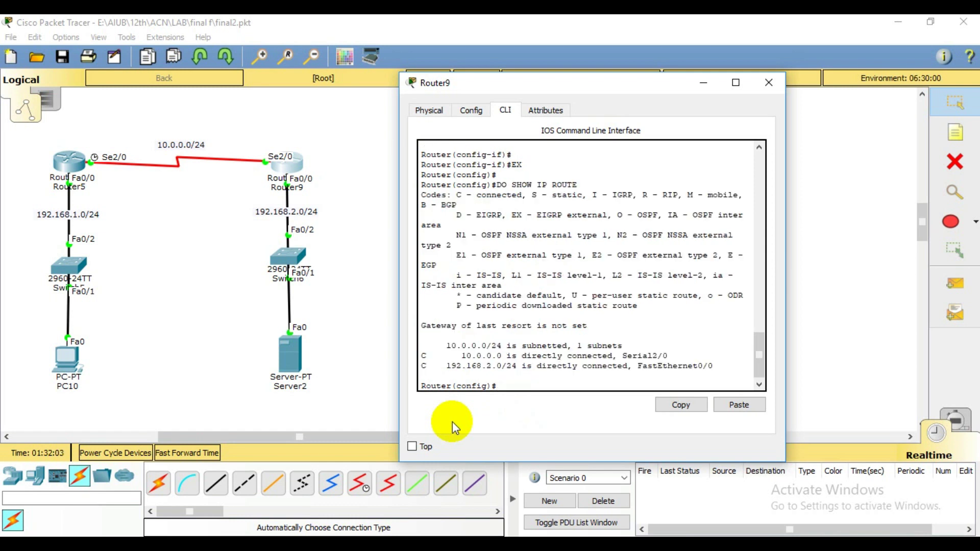
left_click_drag(421, 356, 729, 367)
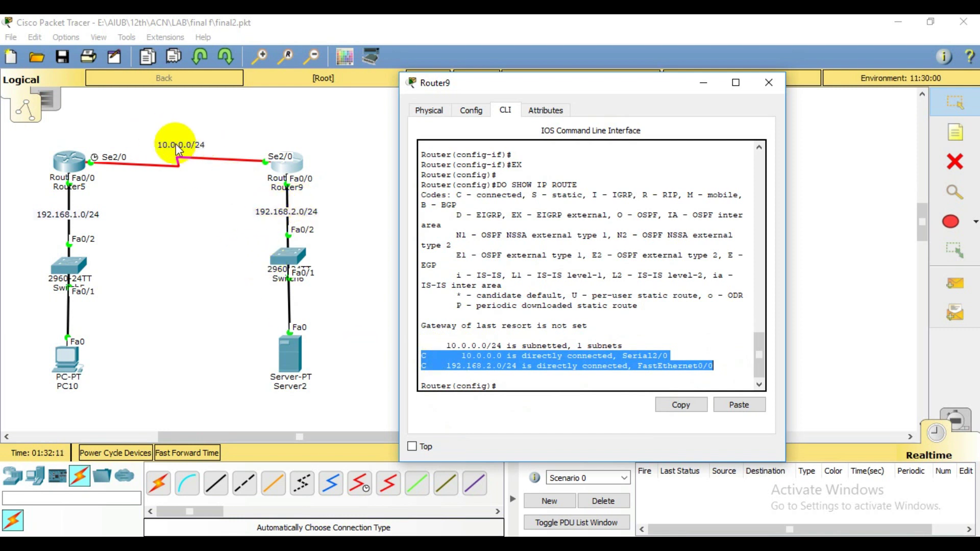
left_click_drag(23, 194, 109, 383)
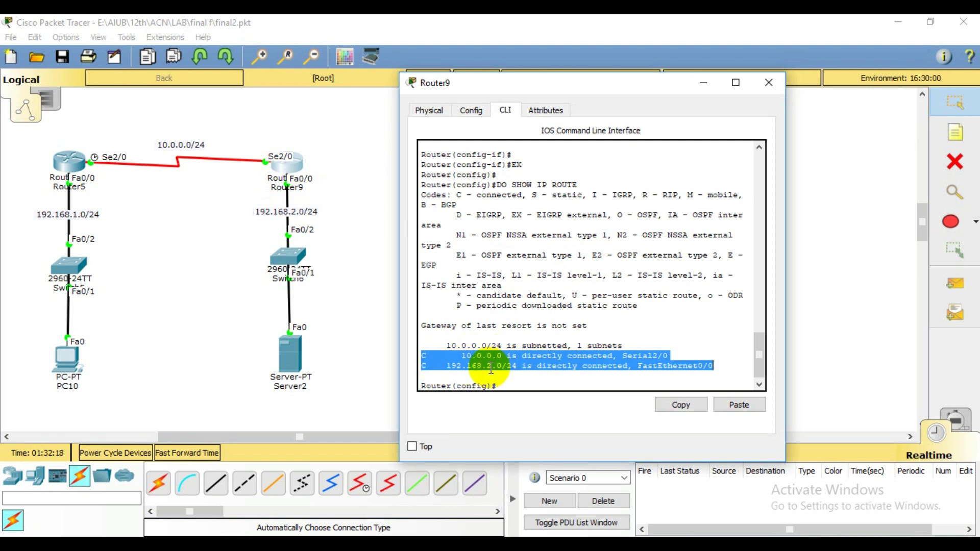
- Begin a static route on Router9 with IP ROUTE for destination network 192.168.1.0 and mask 255.255.255.0
left_click(510, 387)
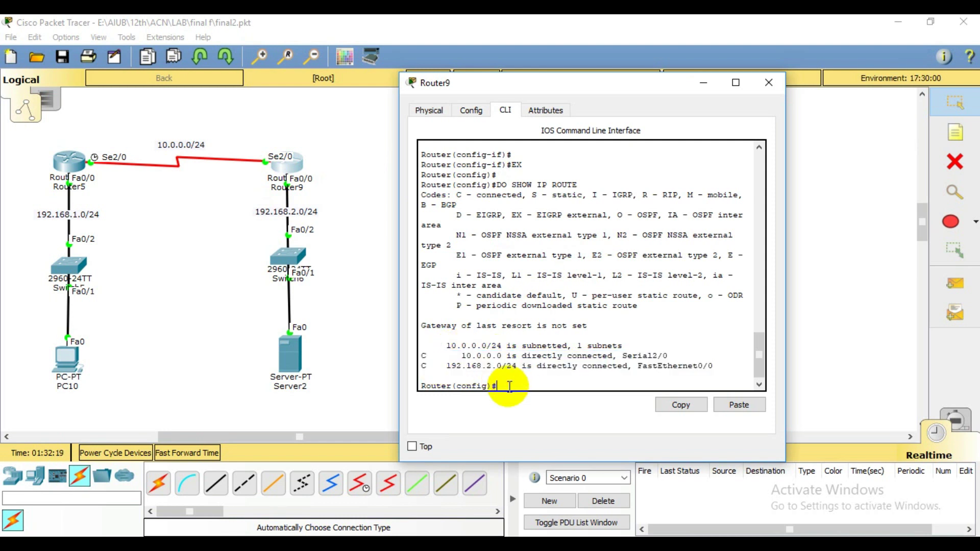
key("Return")
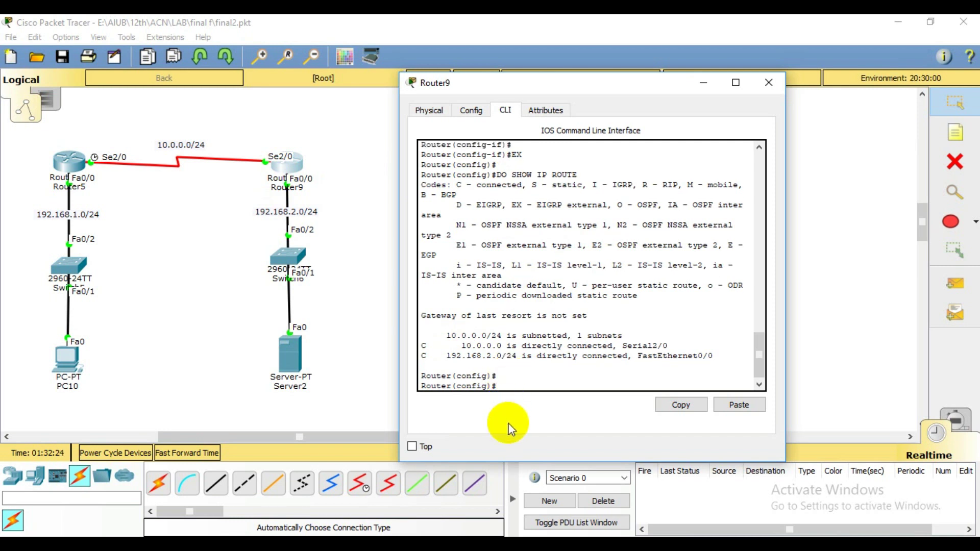
type("IP ROUTE")
left_click_drag(11, 196, 129, 393)
left_click(287, 170)
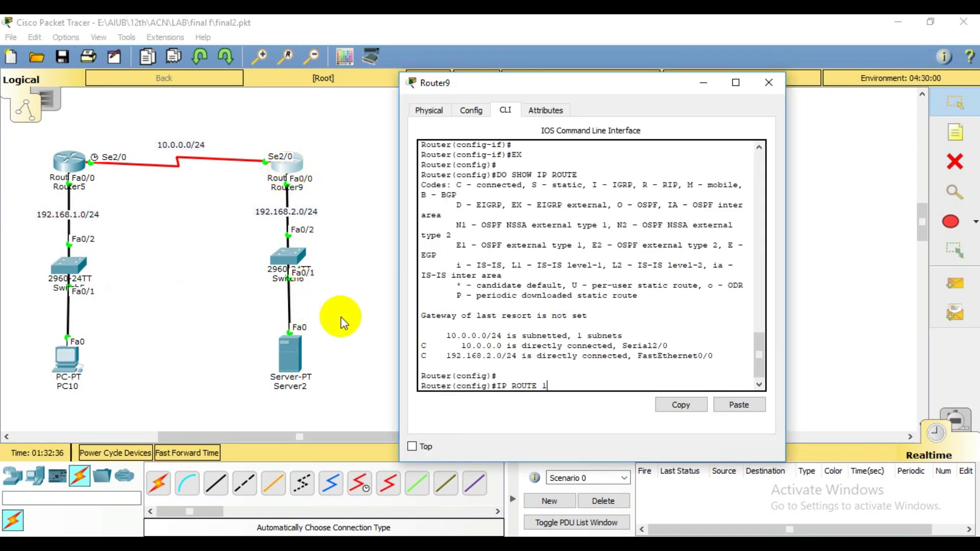
type("92")
type(".168.1.0")
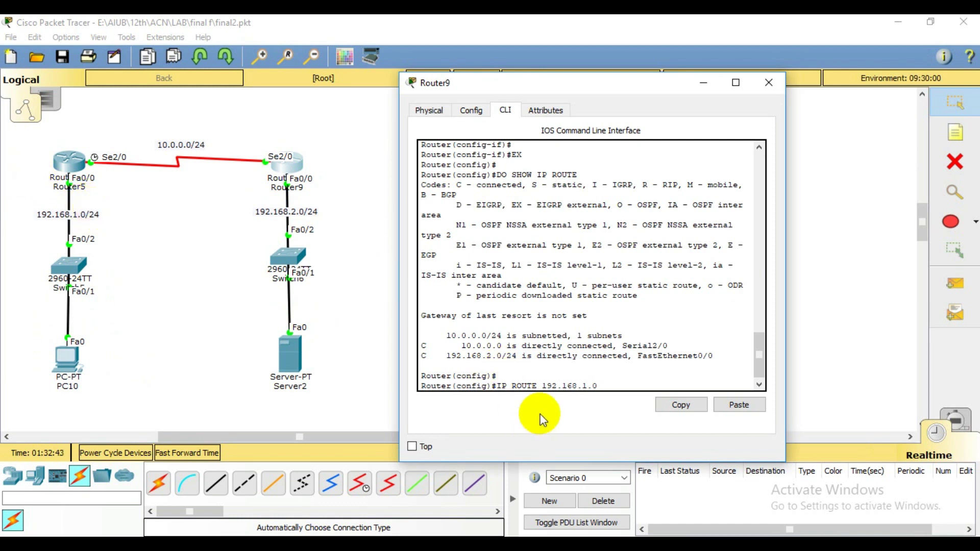
type(" 255.255.255.0")
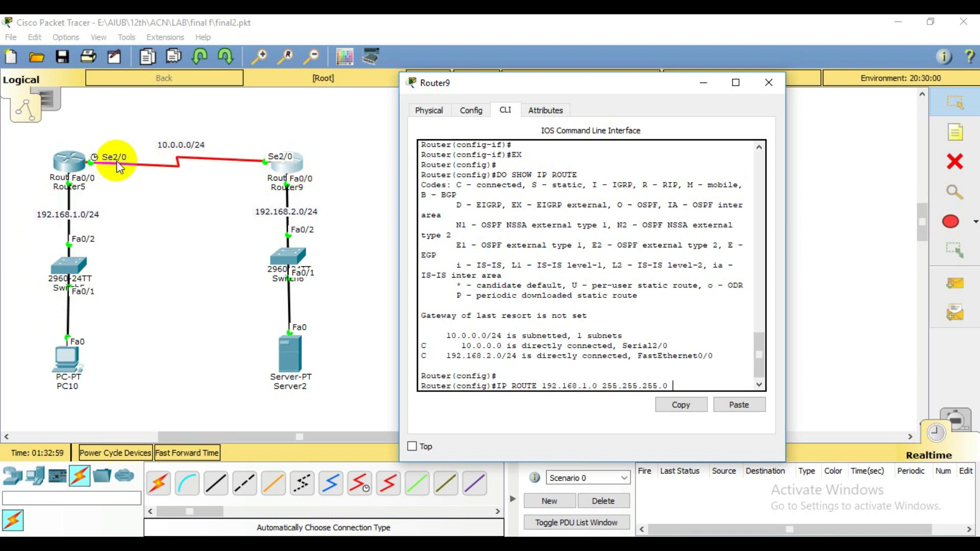
- Examine the 10.0.0.0/24 serial link and Router5's Se2/0 end to identify the next hop for Router9's route
left_click(159, 146)
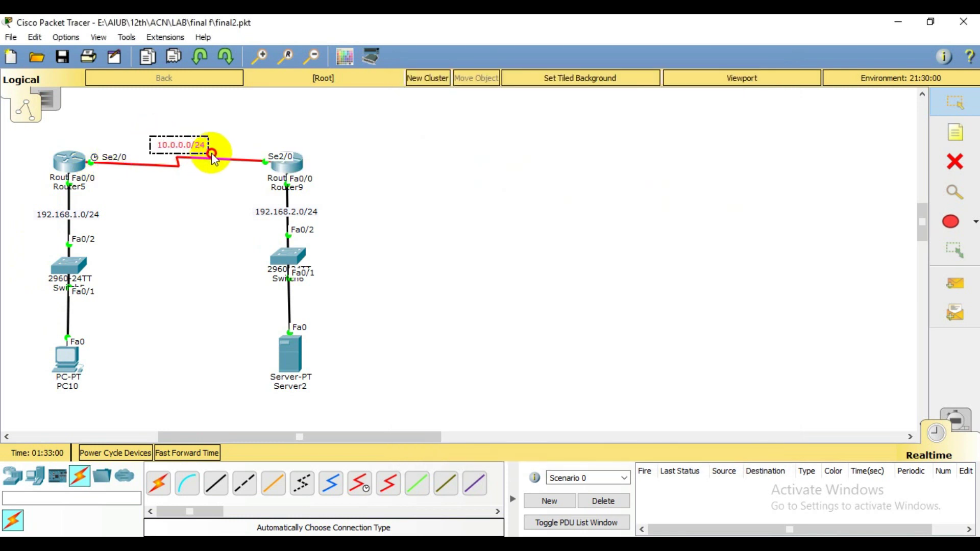
left_click_drag(85, 145, 110, 178)
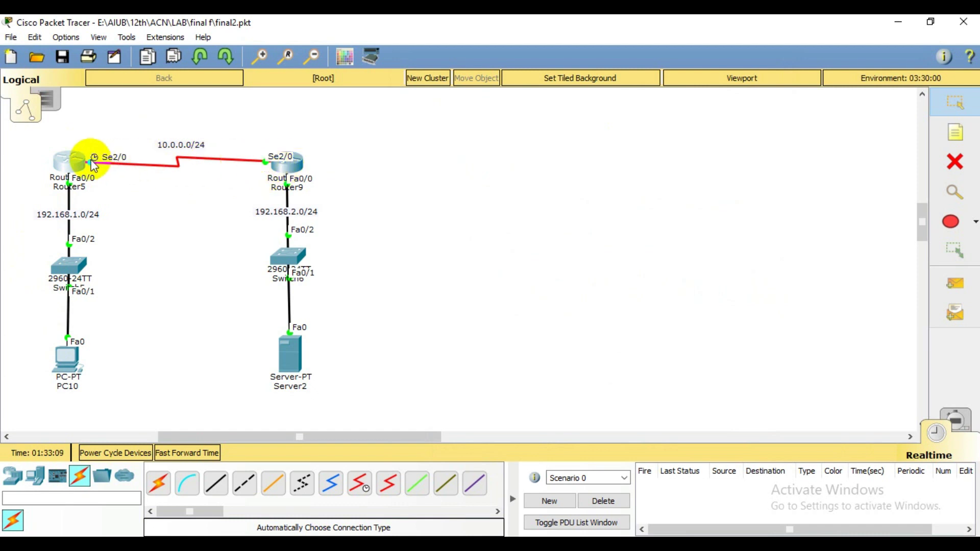
mouse_move(93, 169)
left_mouse_down()
mouse_move(83, 136)
mouse_move(110, 179)
left_mouse_up()
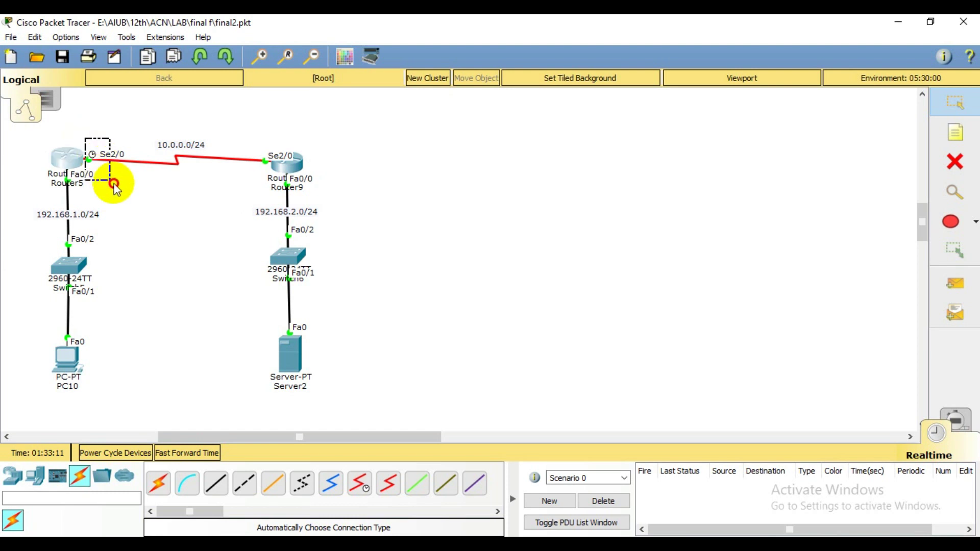
left_click(63, 163)
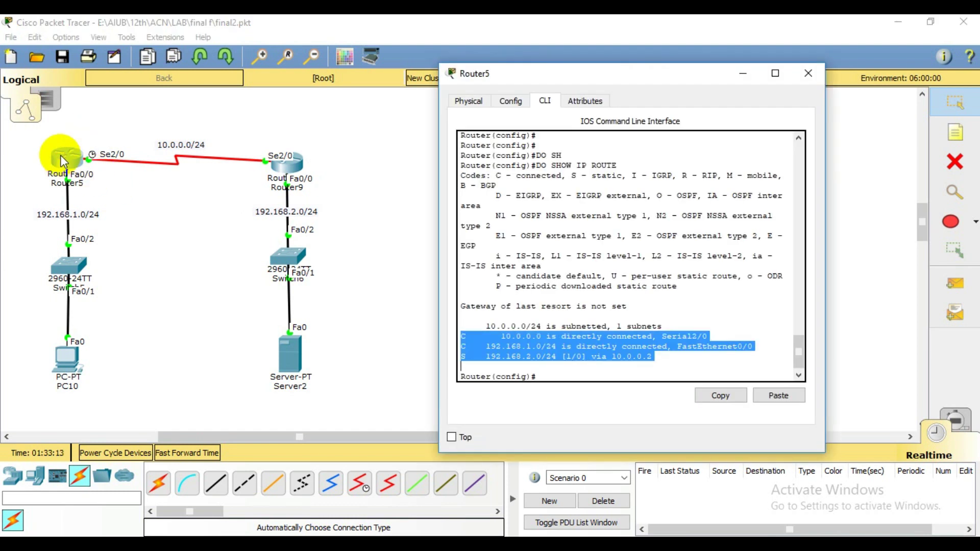
left_click_drag(254, 146, 271, 180)
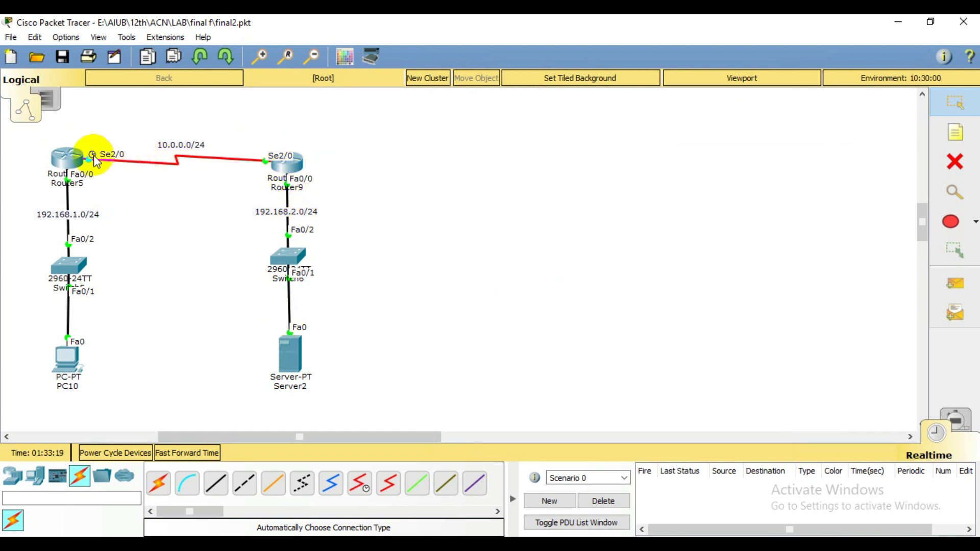
left_click_drag(85, 144, 100, 176)
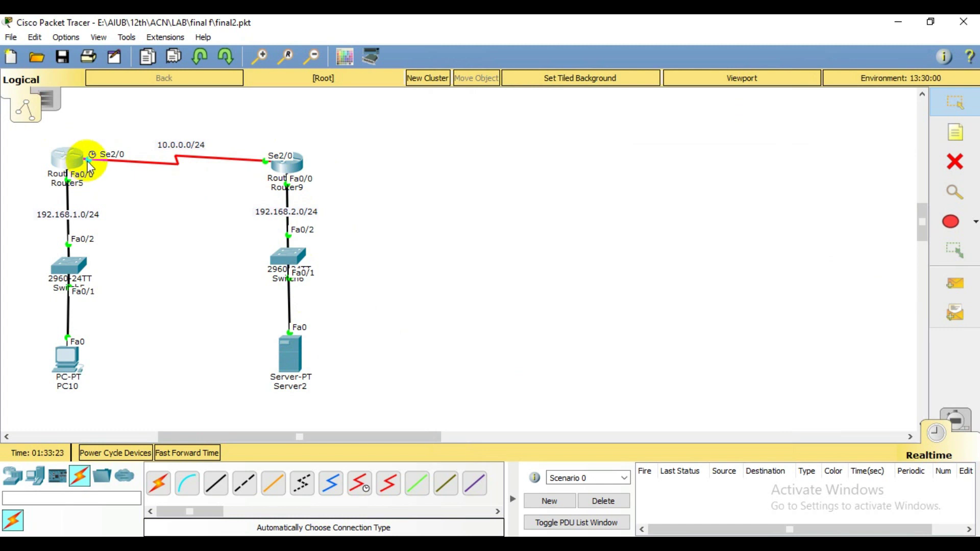
left_click_drag(146, 136, 221, 152)
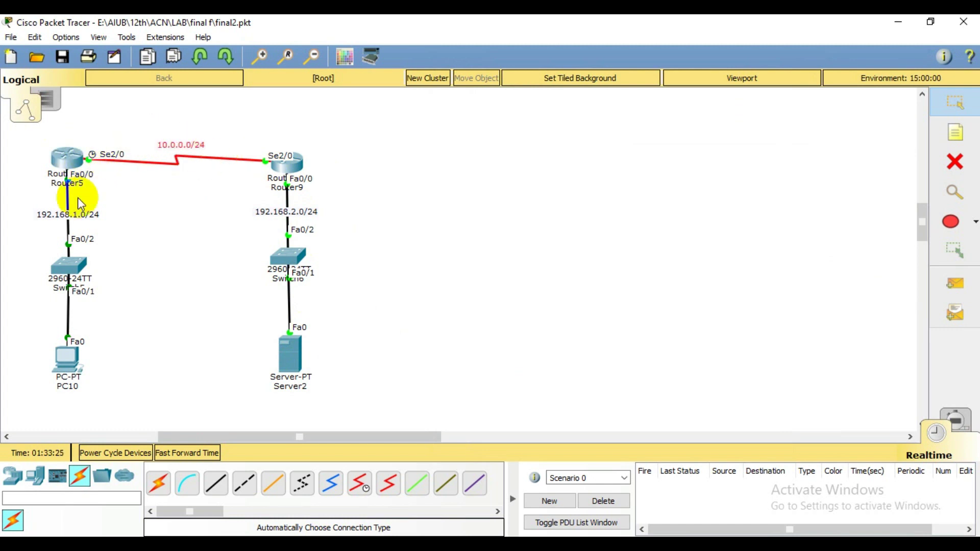
- Complete Router9's static route with next-hop address 10.0.0.1 and submit it
left_click(294, 160)
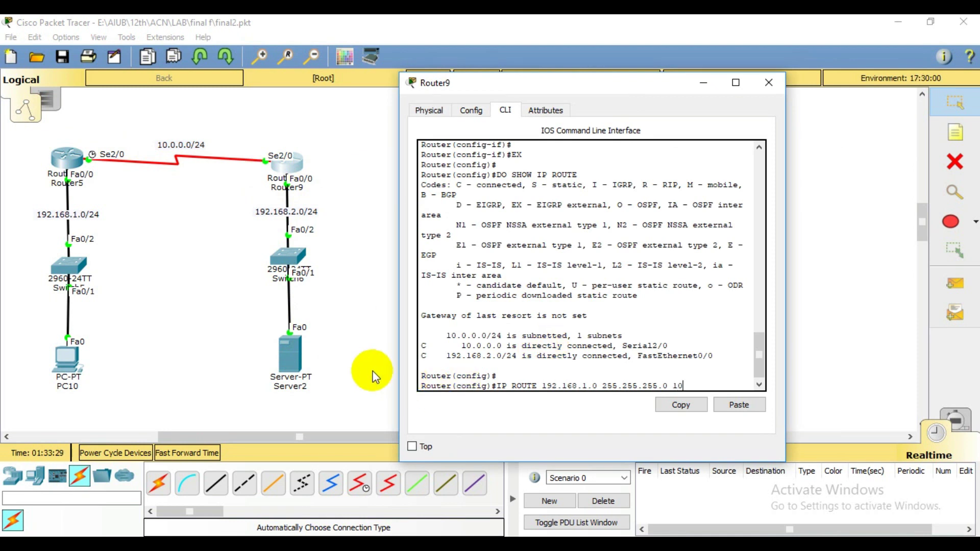
type(".0.0.1")
key("Return")
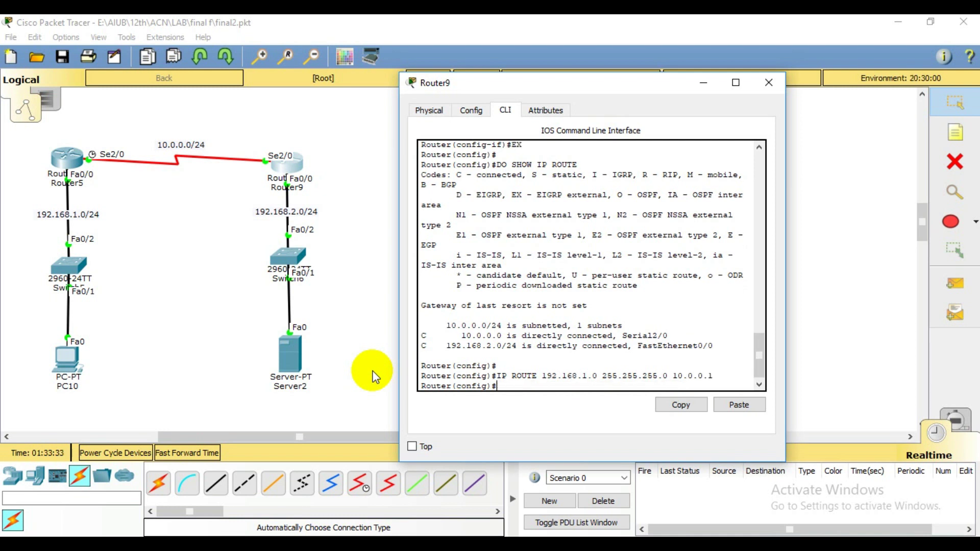
- Display Router9's routing table with DO SH IP ROUT, examine its static and connected entries, and minimize the router window
key("Return")
key("Return")
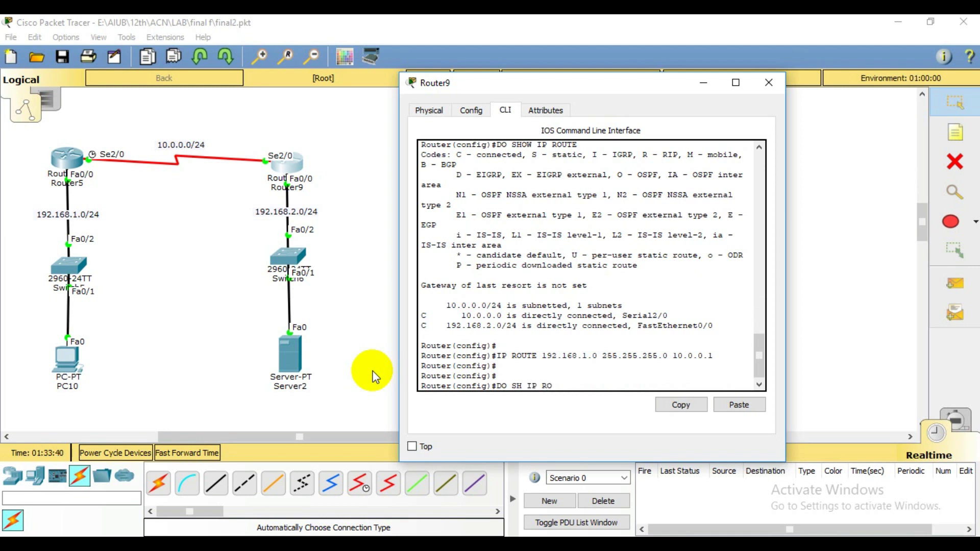
type("T")
key("Return")
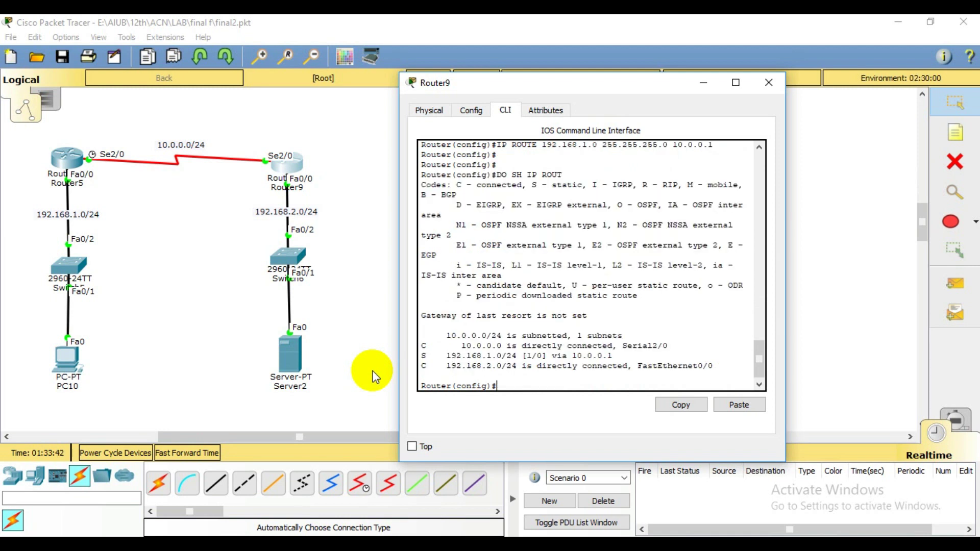
left_click_drag(422, 346, 703, 367)
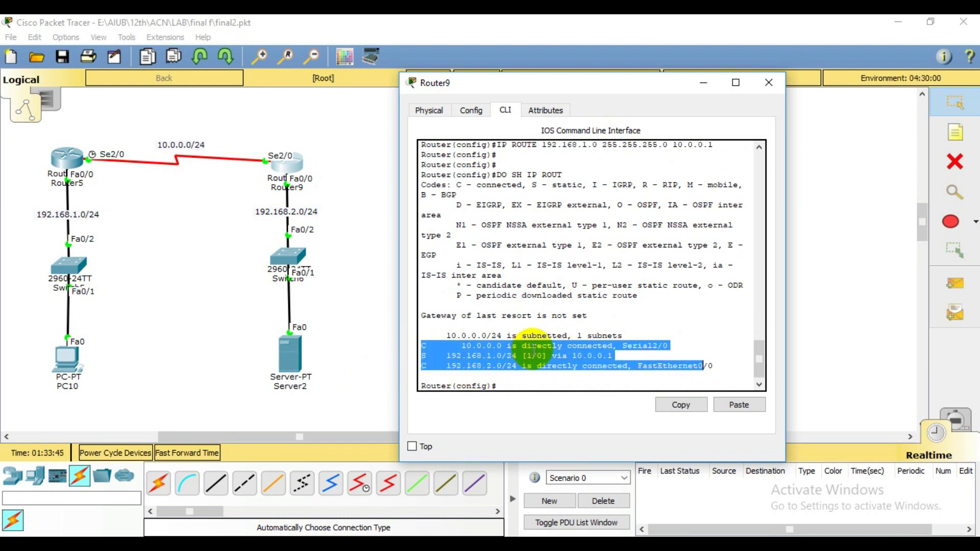
left_click(435, 359)
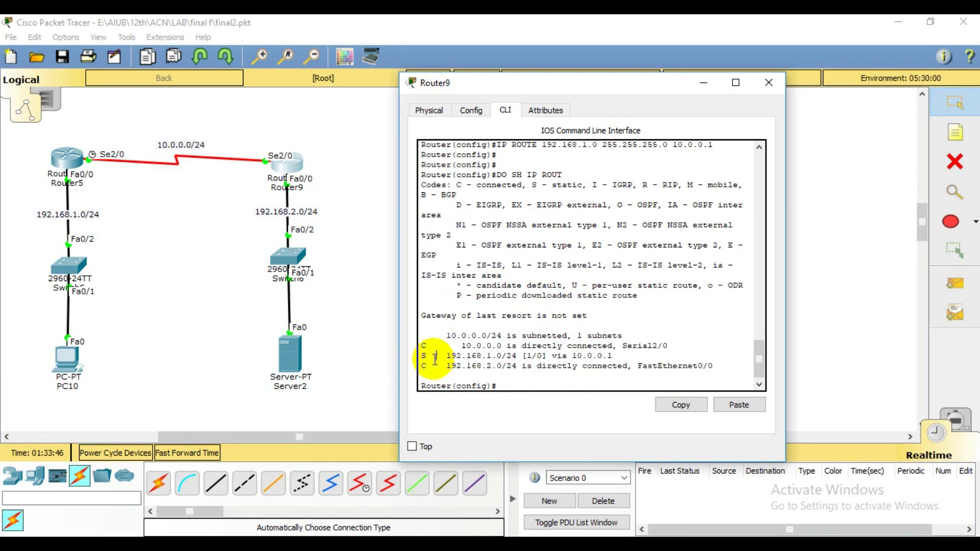
left_click_drag(422, 356, 618, 358)
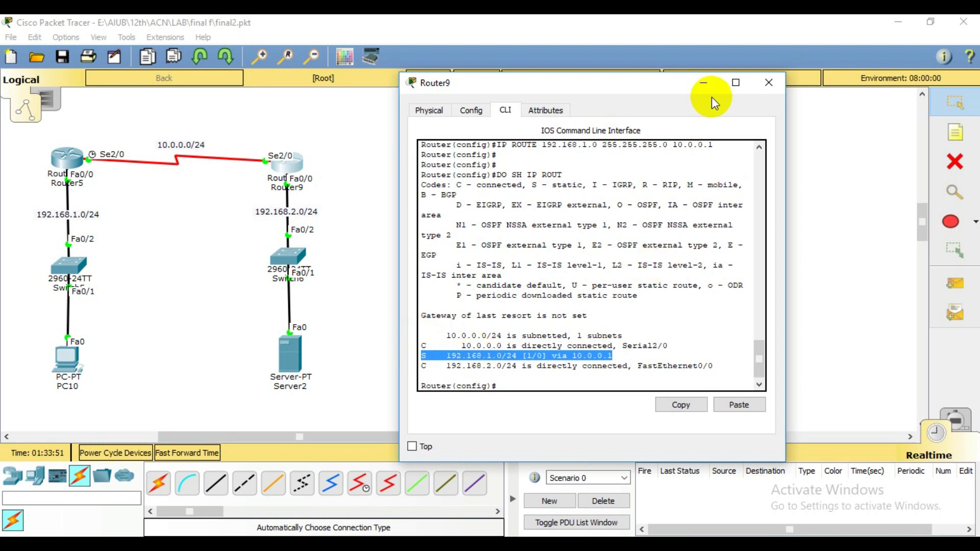
left_click(704, 84)
- Send a simple PDU from PC10 to Server2 and check its delivery status
left_click_drag(267, 437, 225, 438)
left_click(954, 282)
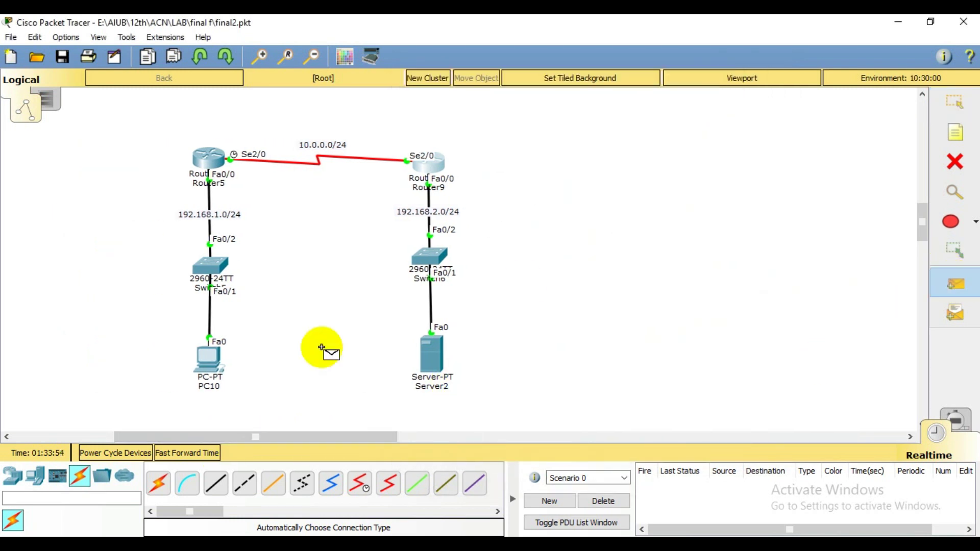
left_click(208, 363)
left_click(435, 358)
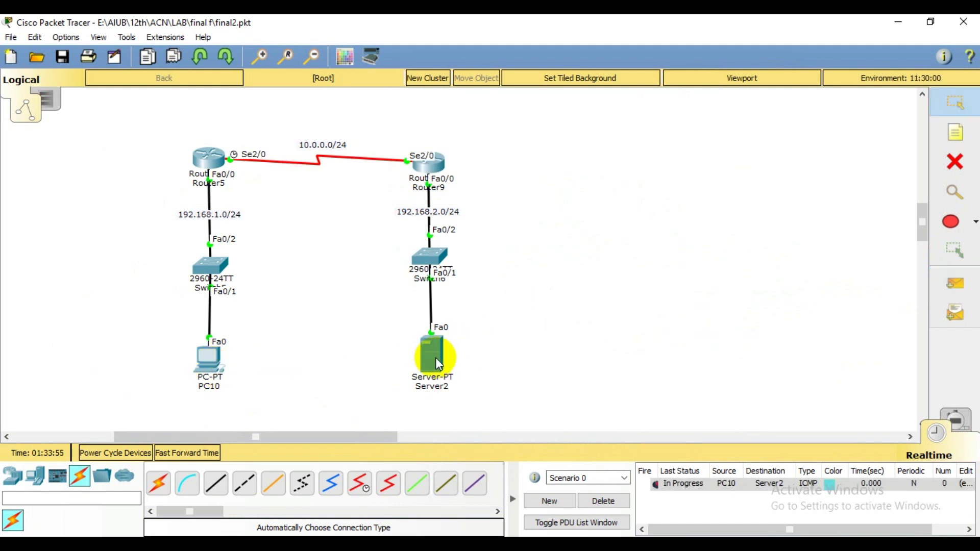
left_click(680, 491)
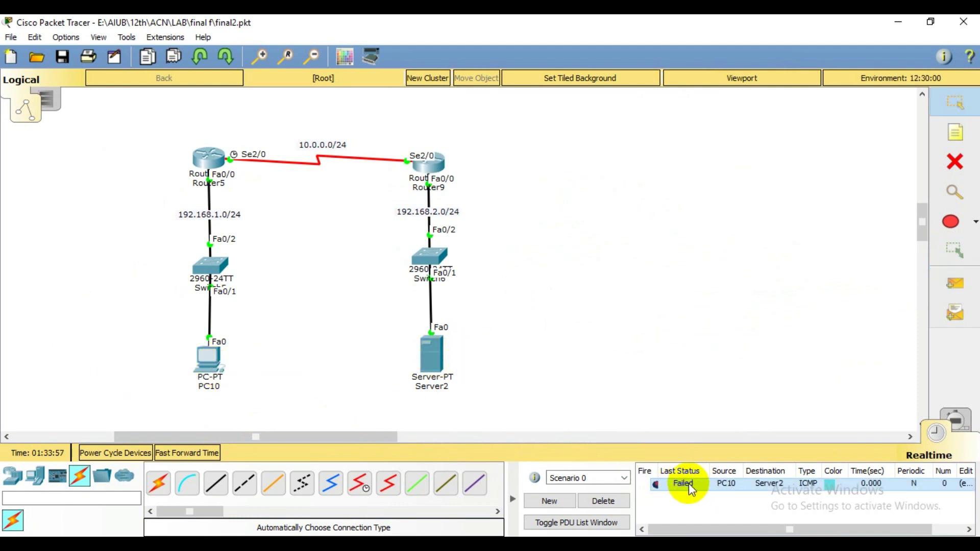
- Fast forward the network time, send a simple PDU from Server2 to PC10, and check its status
left_click(192, 453)
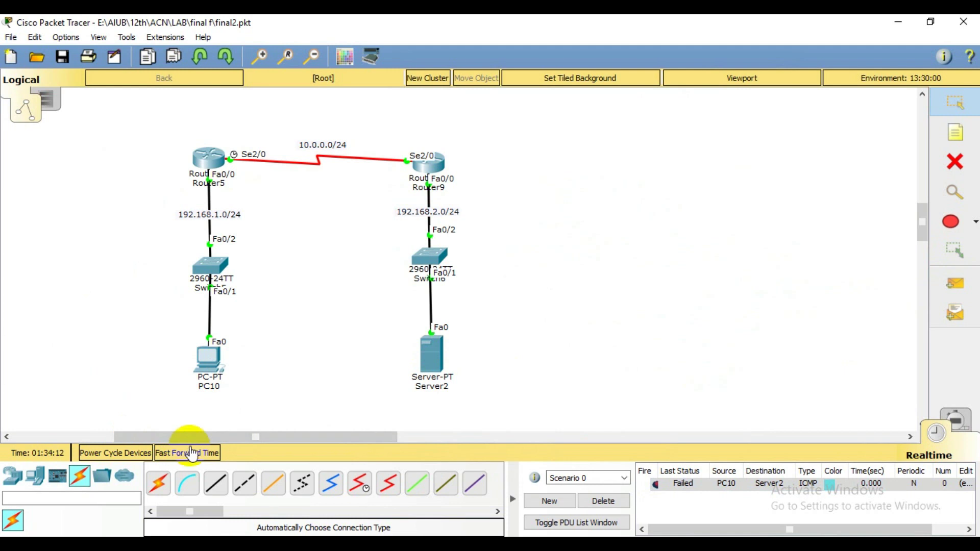
left_click(954, 283)
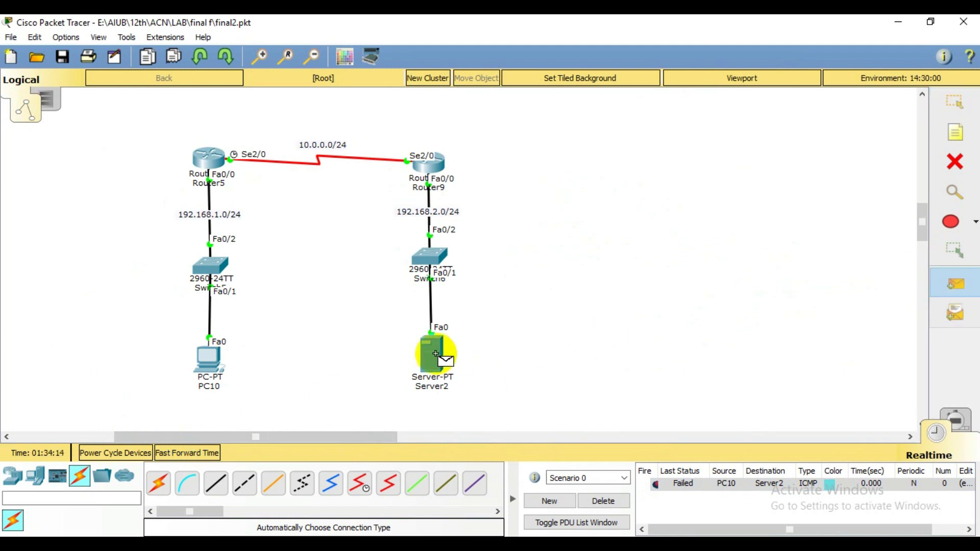
left_click(435, 353)
left_click(210, 357)
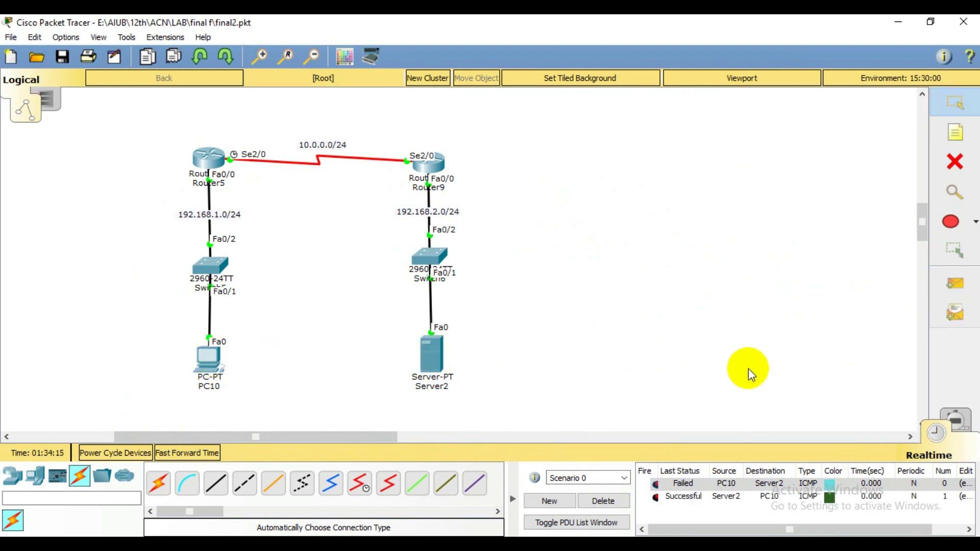
left_click(678, 495)
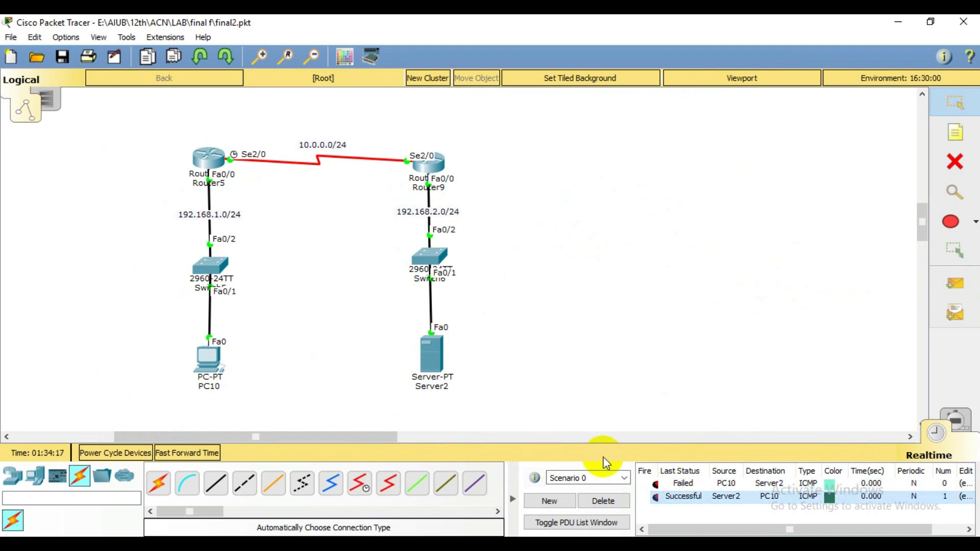
- Send another simple PDU from PC10 to Server2 and check the status of this repeated test
left_click(954, 283)
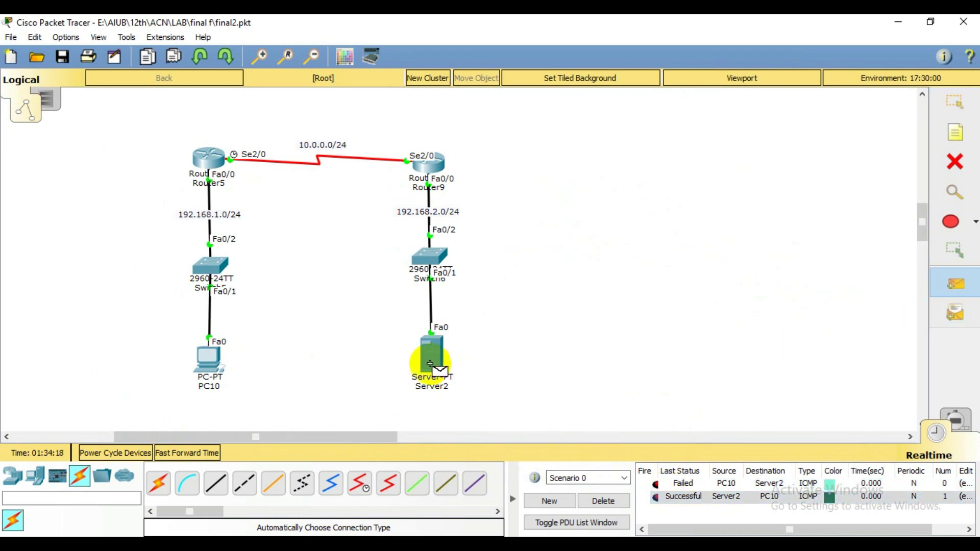
left_click(436, 358)
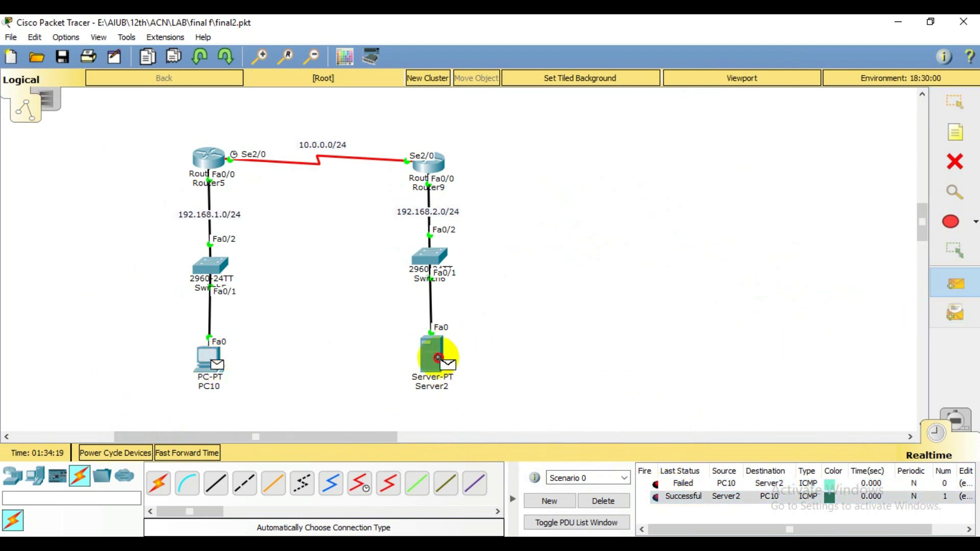
left_click(673, 511)
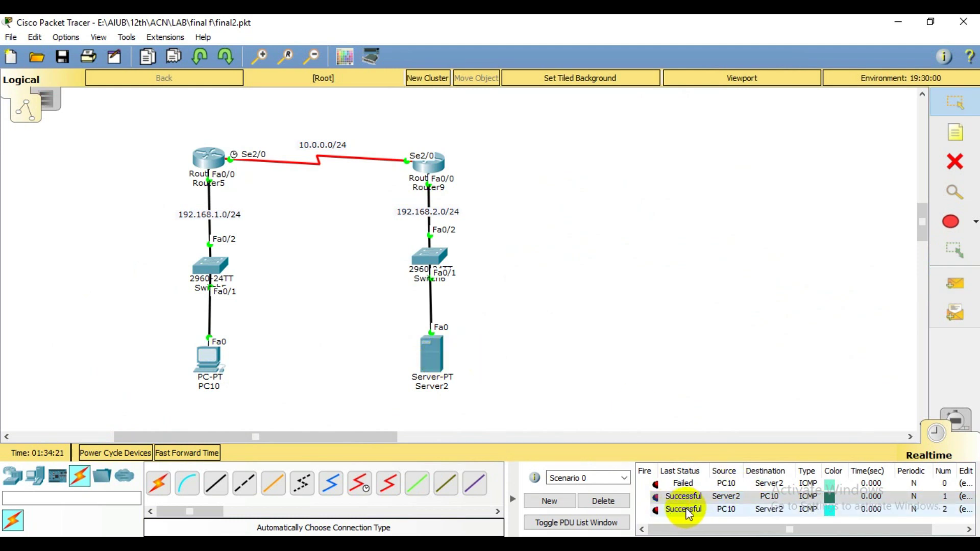
left_click(654, 378)
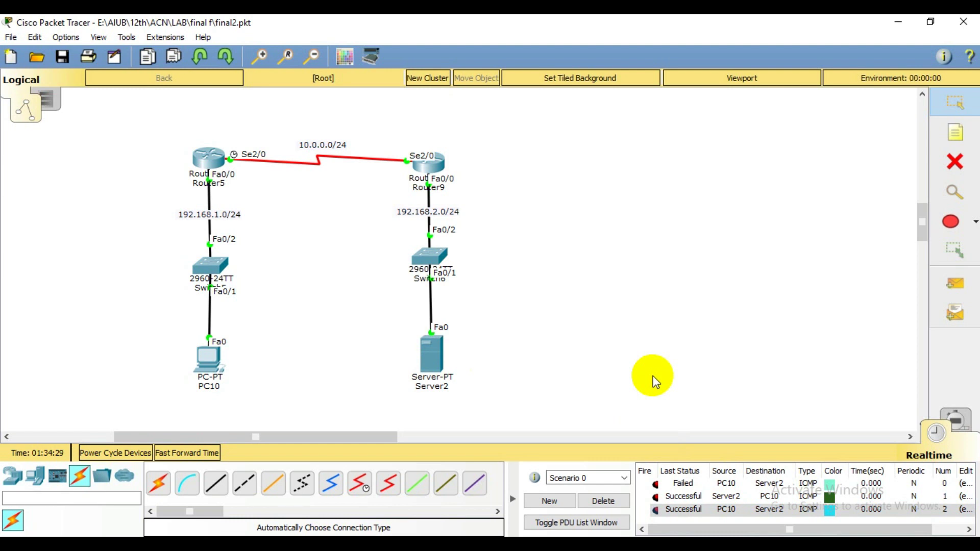
- Review both LANs in the topology against Router5's routing table, tracing how its static route reaches Router9's 192.168.2.0/24 network
left_click_drag(137, 203, 301, 396)
left_click_drag(268, 139, 516, 422)
left_click(211, 153)
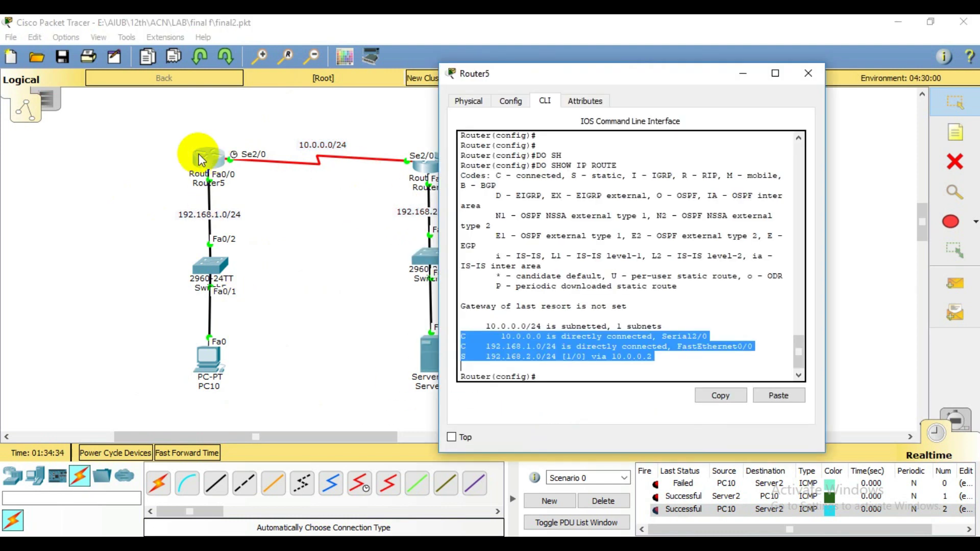
left_click(742, 74)
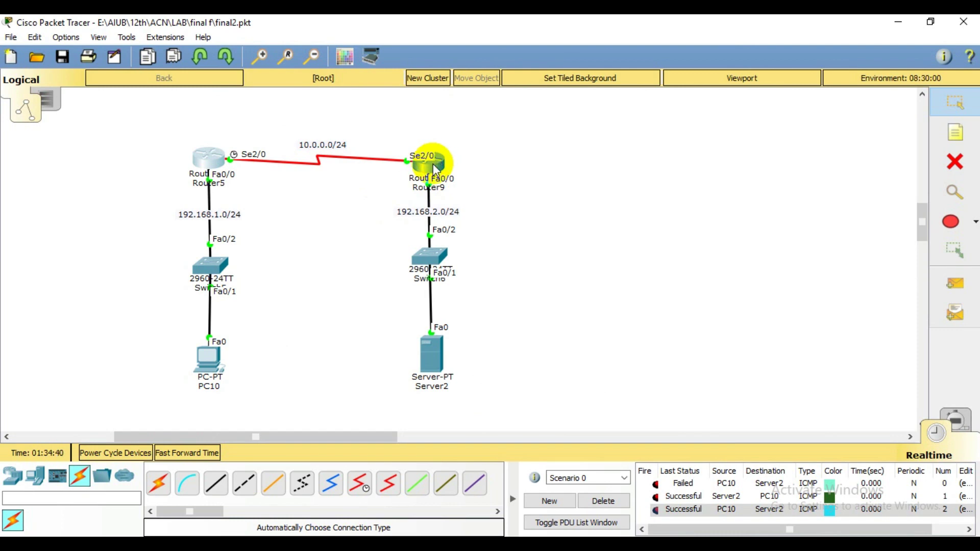
left_click_drag(376, 200, 493, 418)
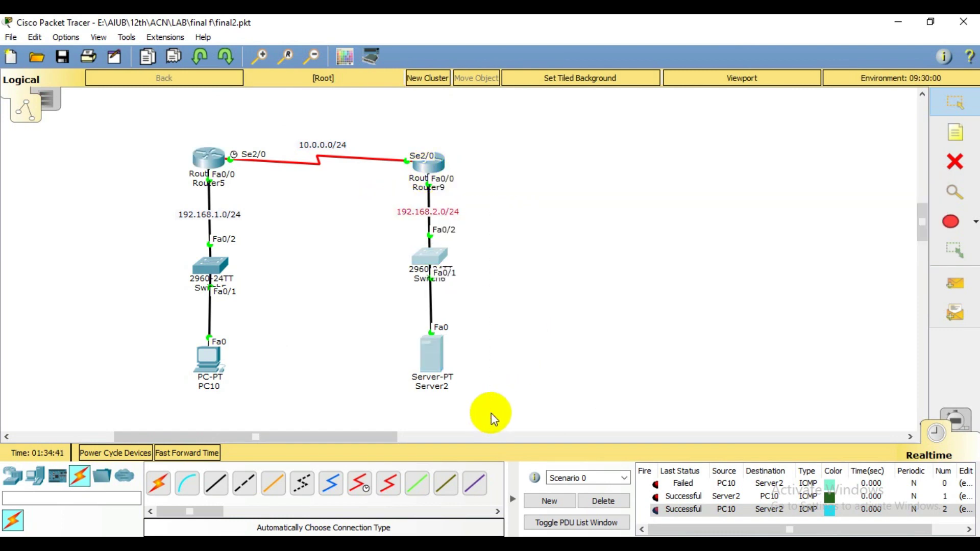
left_click(212, 157)
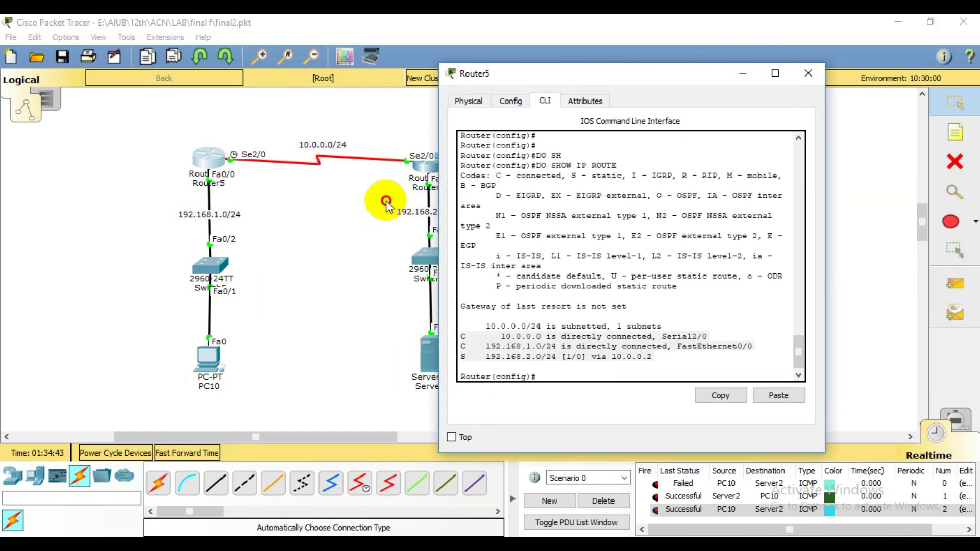
left_click_drag(387, 203, 483, 390)
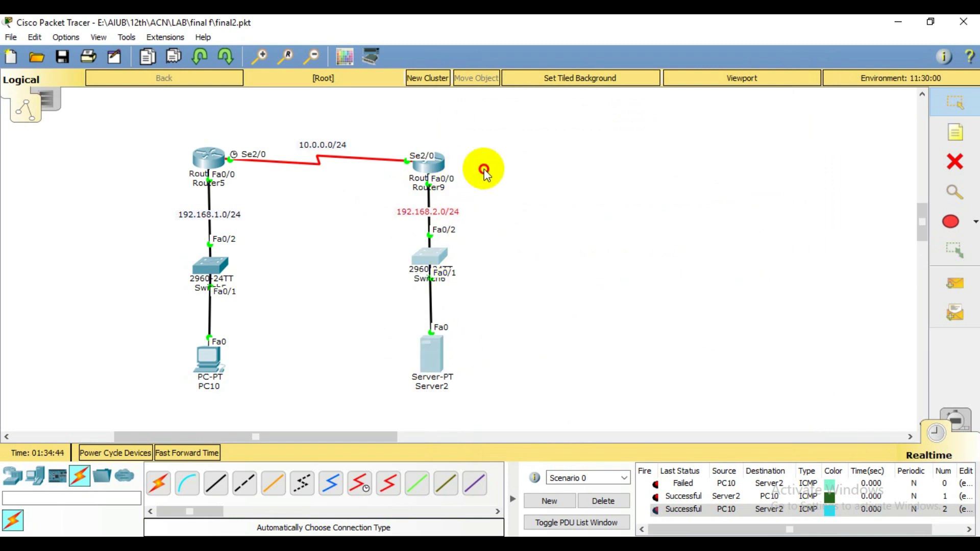
left_click(207, 158)
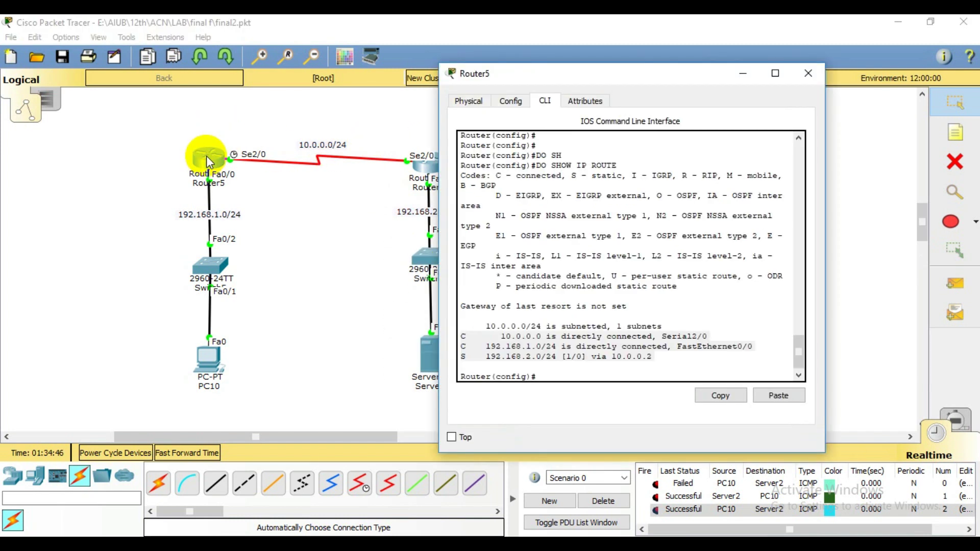
left_click(322, 213)
left_click_drag(399, 118, 479, 387)
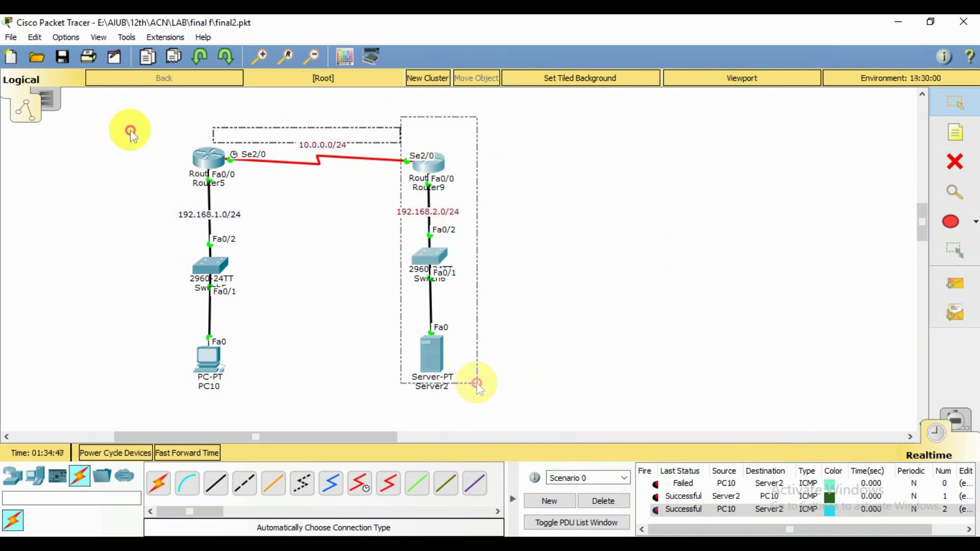
left_click_drag(131, 133, 117, 414)
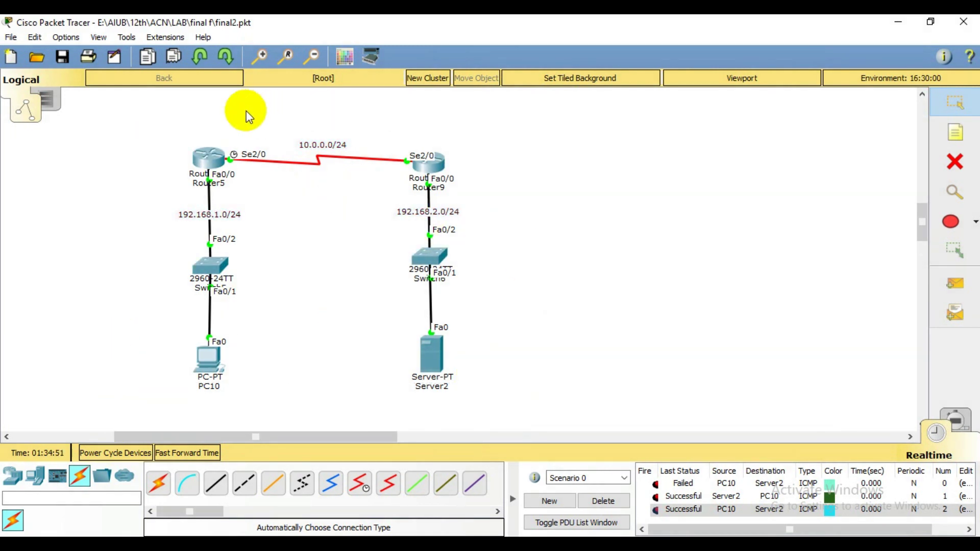
left_click_drag(242, 115, 581, 429)
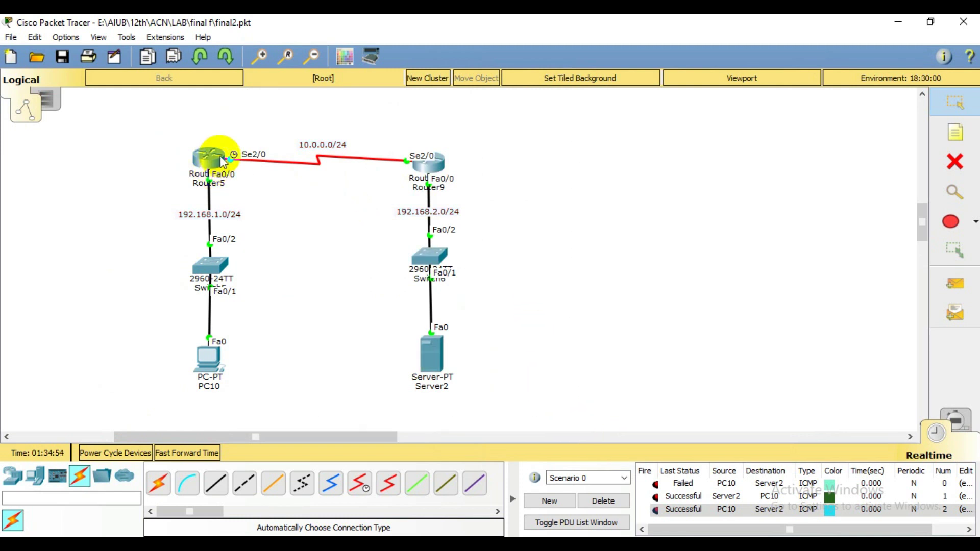